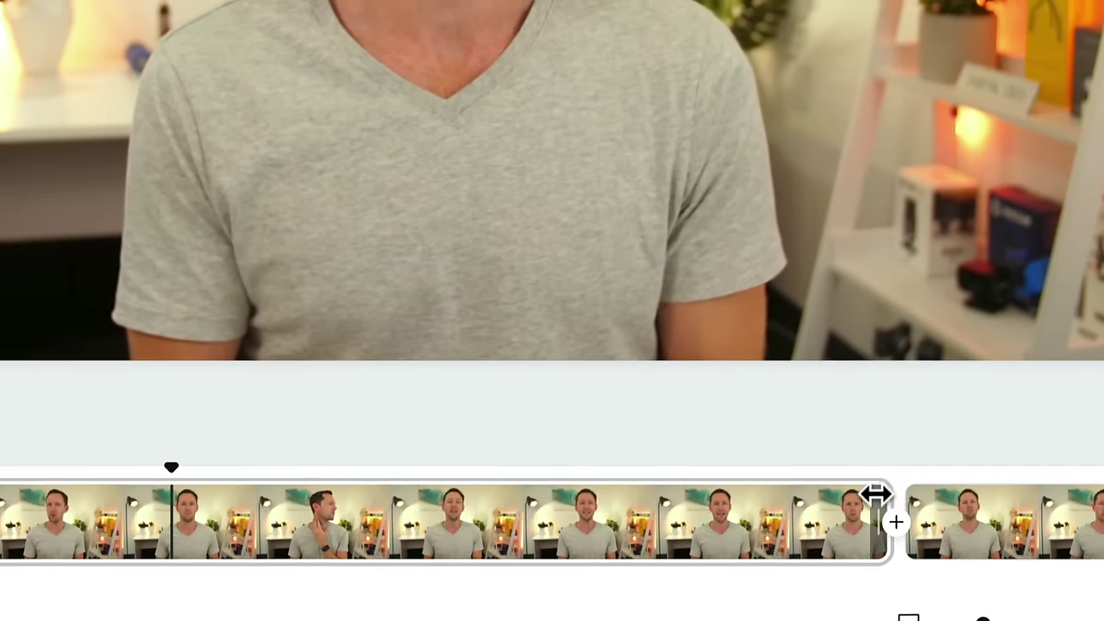
- Shorten the first clip to the playhead and shift the uploaded music track earlier
{"action": "left_click_drag", "start_coordinate": [899, 549], "coordinate": [517, 562]}
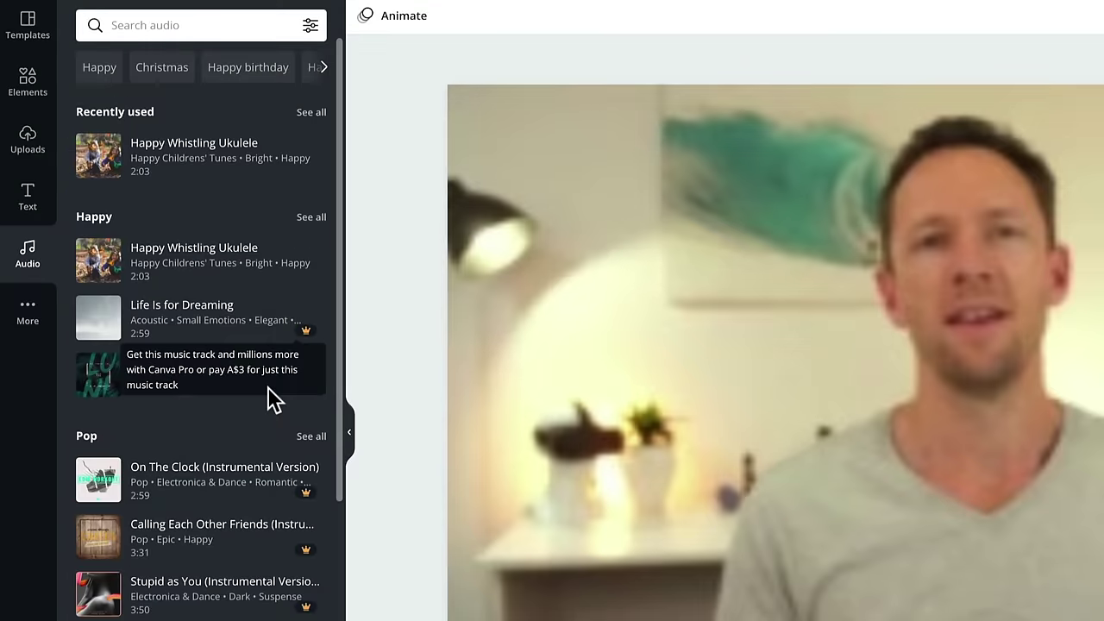
{"action": "left_click", "coordinate": [27, 139]}
{"action": "left_click", "coordinate": [286, 106]}
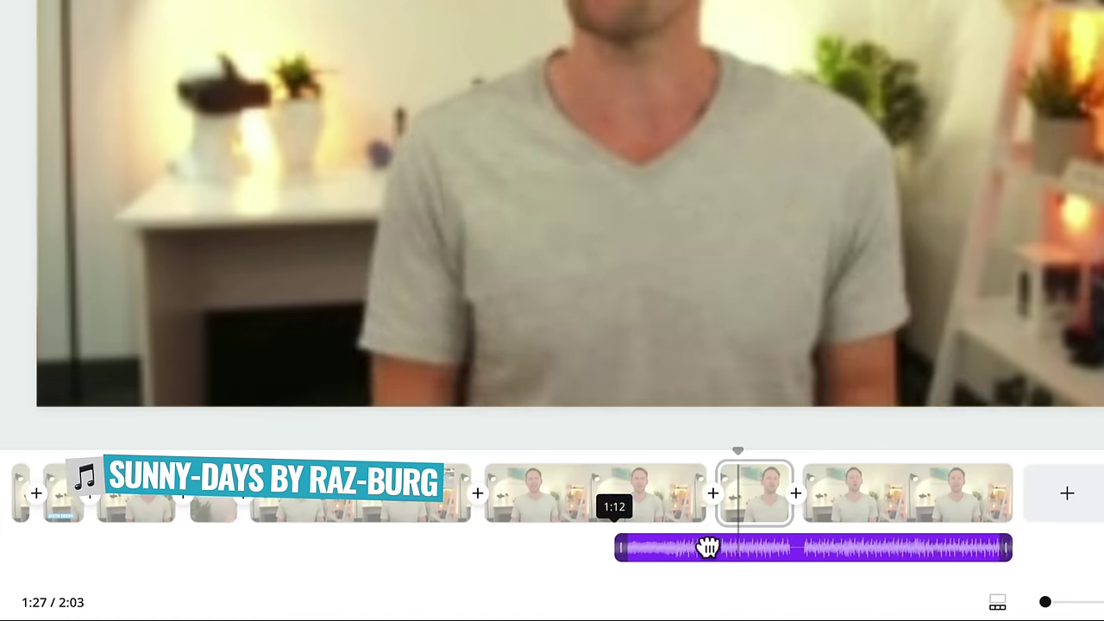
{"action": "left_click_drag", "start_coordinate": [707, 546], "coordinate": [168, 557]}
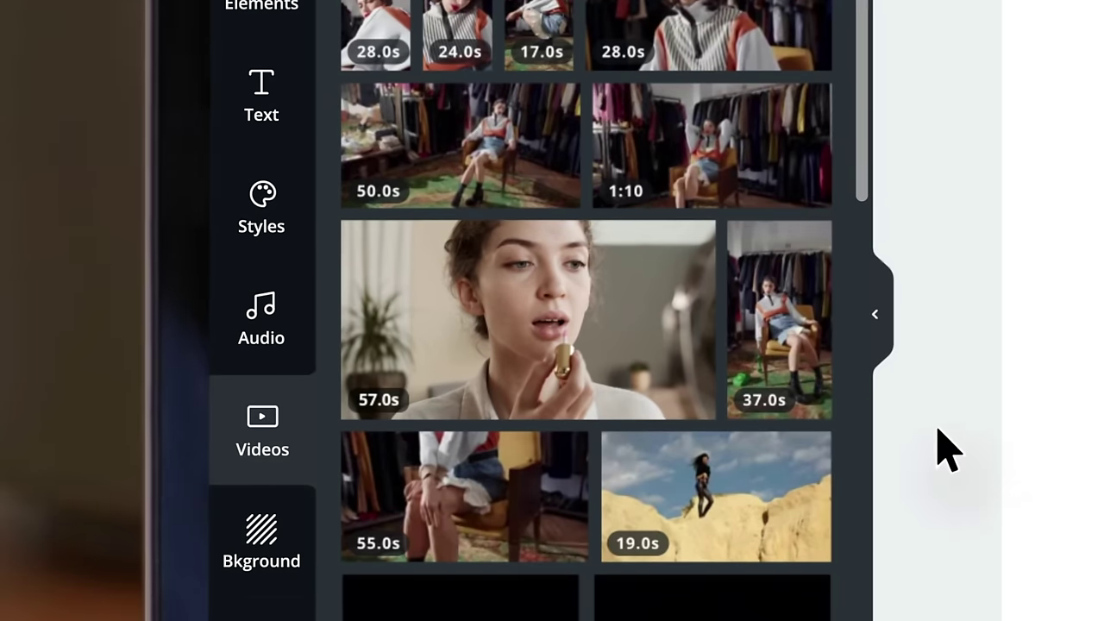
- Add the 57.0s lipstick clip to the page and place an oval element over it
{"action": "left_click_drag", "start_coordinate": [528, 319], "coordinate": [1099, 454]}
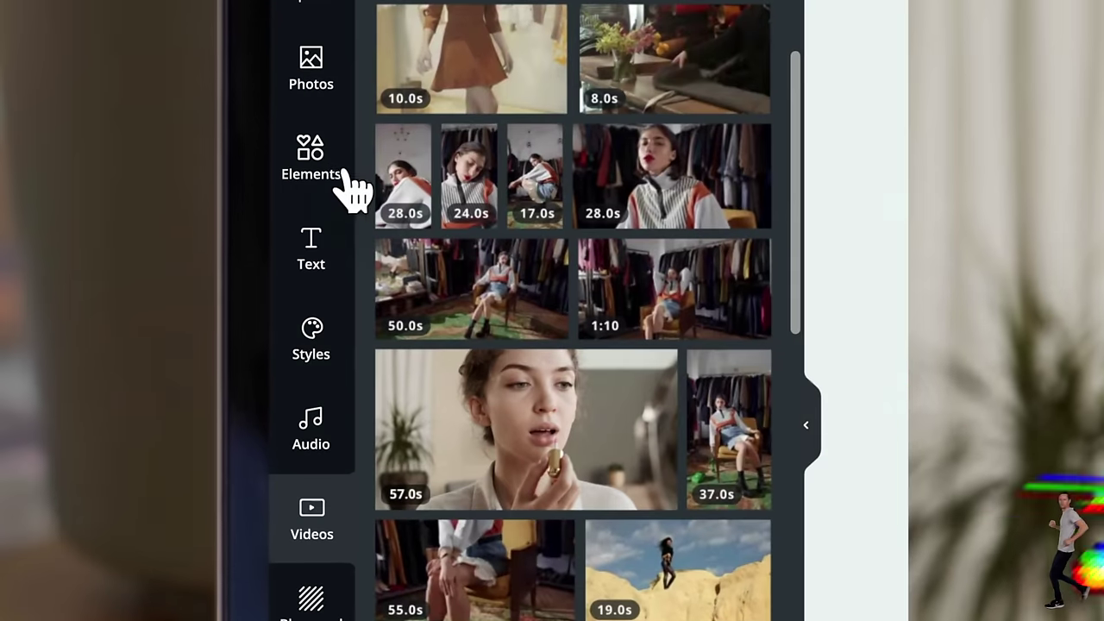
{"action": "left_click", "coordinate": [349, 185]}
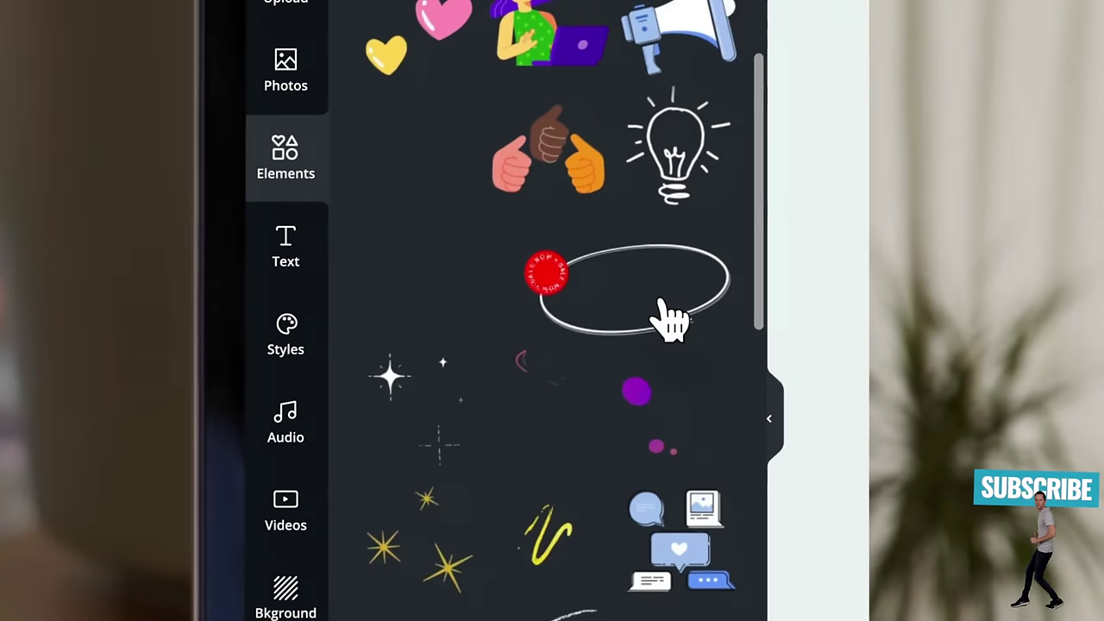
{"action": "left_click_drag", "start_coordinate": [665, 315], "coordinate": [419, 402]}
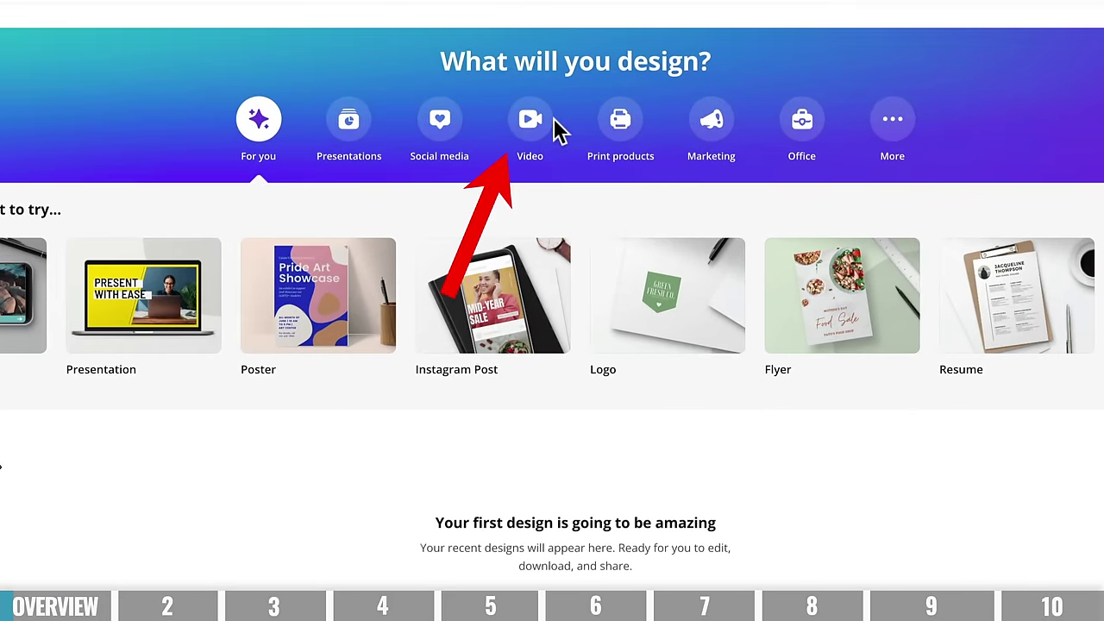
- Start a blank video design from the Video category's template carousel
{"action": "left_click", "coordinate": [552, 123]}
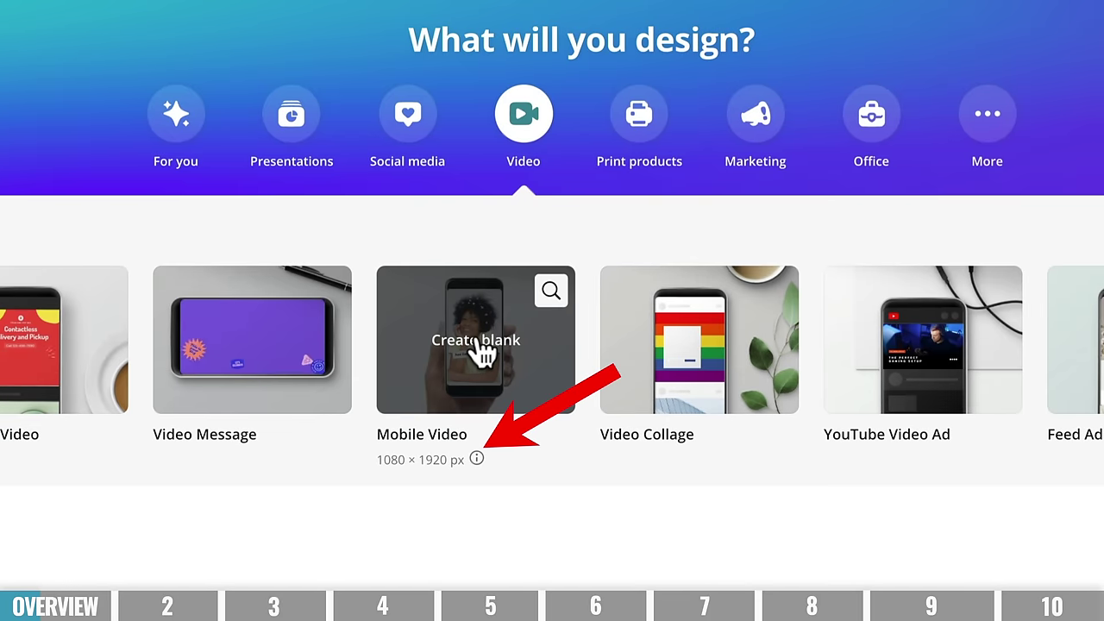
{"action": "scroll", "coordinate": [552, 340], "scroll_direction": "right", "scroll_amount": 3}
{"action": "scroll", "coordinate": [949, 345], "scroll_direction": "right", "scroll_amount": 3}
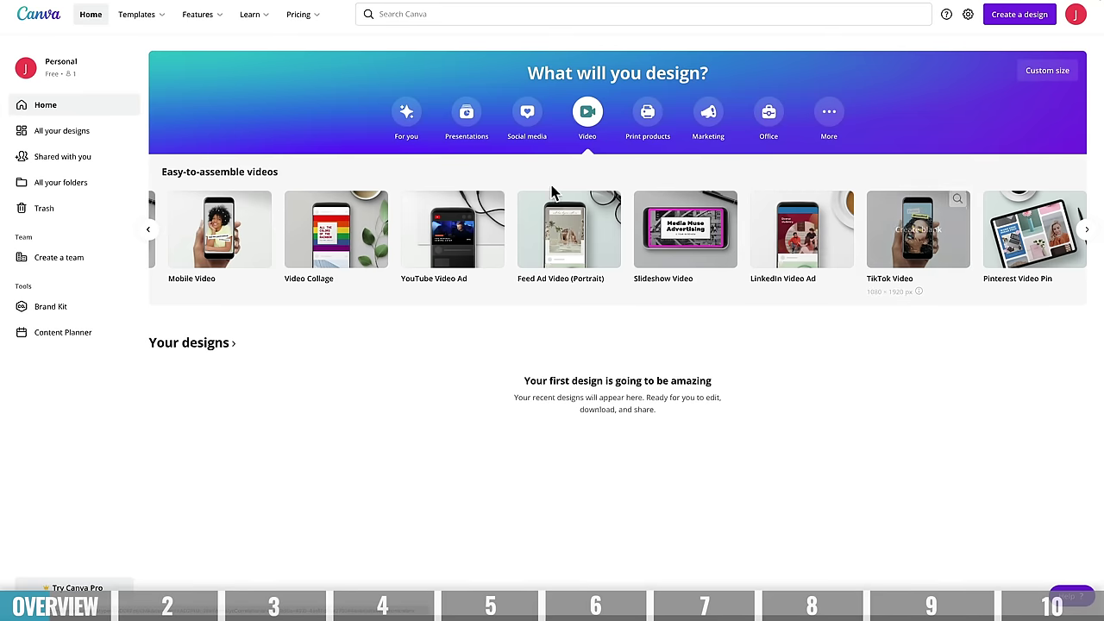
{"action": "left_click", "coordinate": [149, 231]}
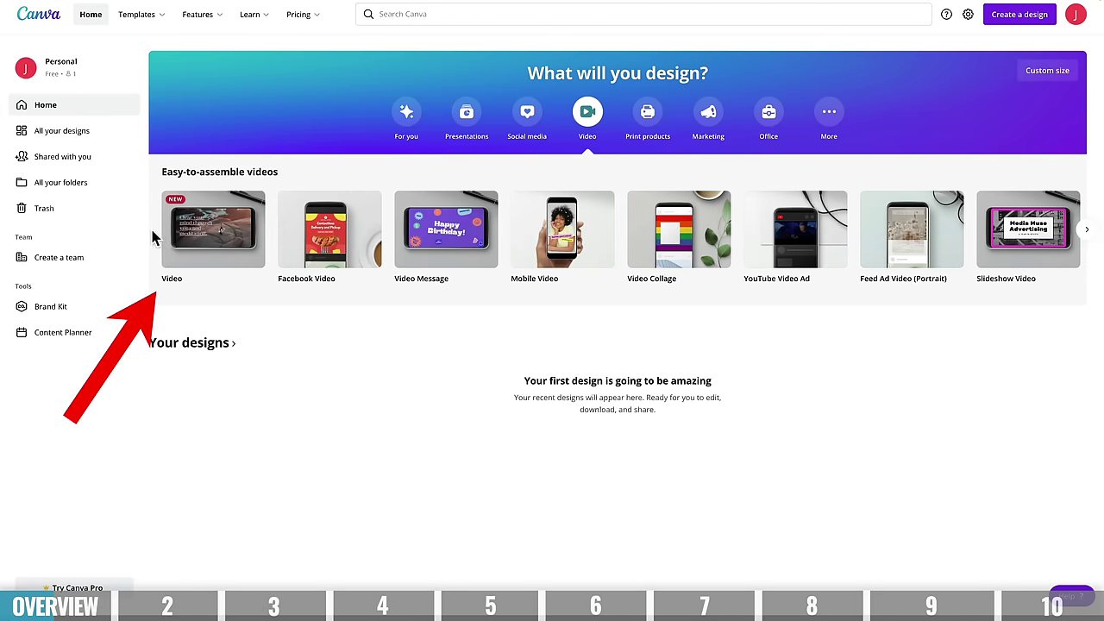
{"action": "left_click", "coordinate": [226, 239]}
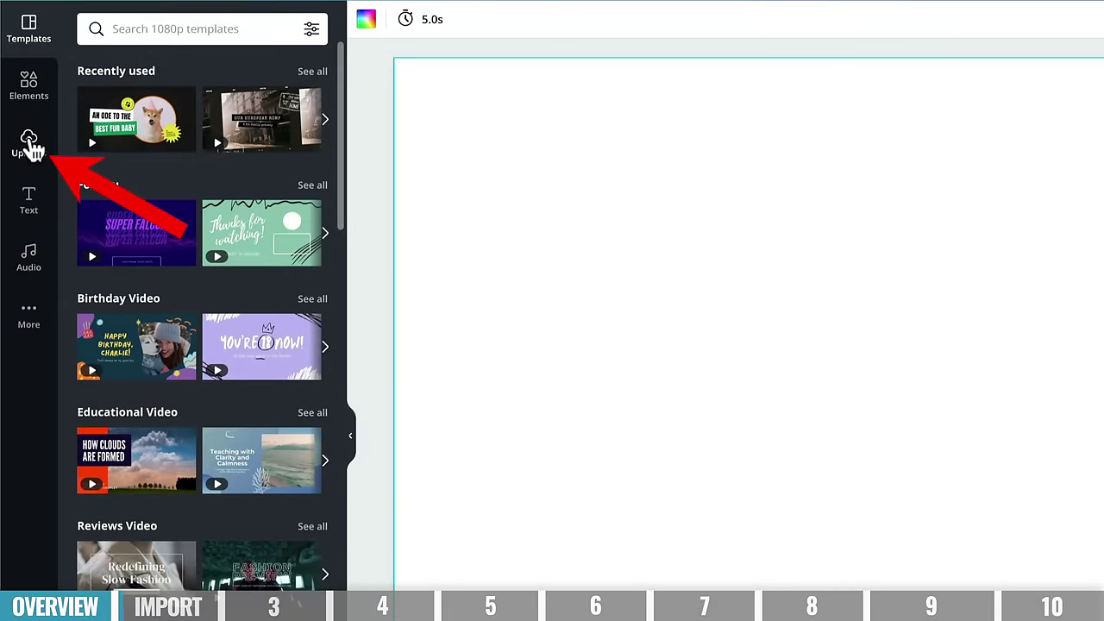
- List the uploaded videos in Uploads, starting and then cancelling a new upload from the computer
{"action": "left_click", "coordinate": [31, 149]}
{"action": "left_click", "coordinate": [211, 114]}
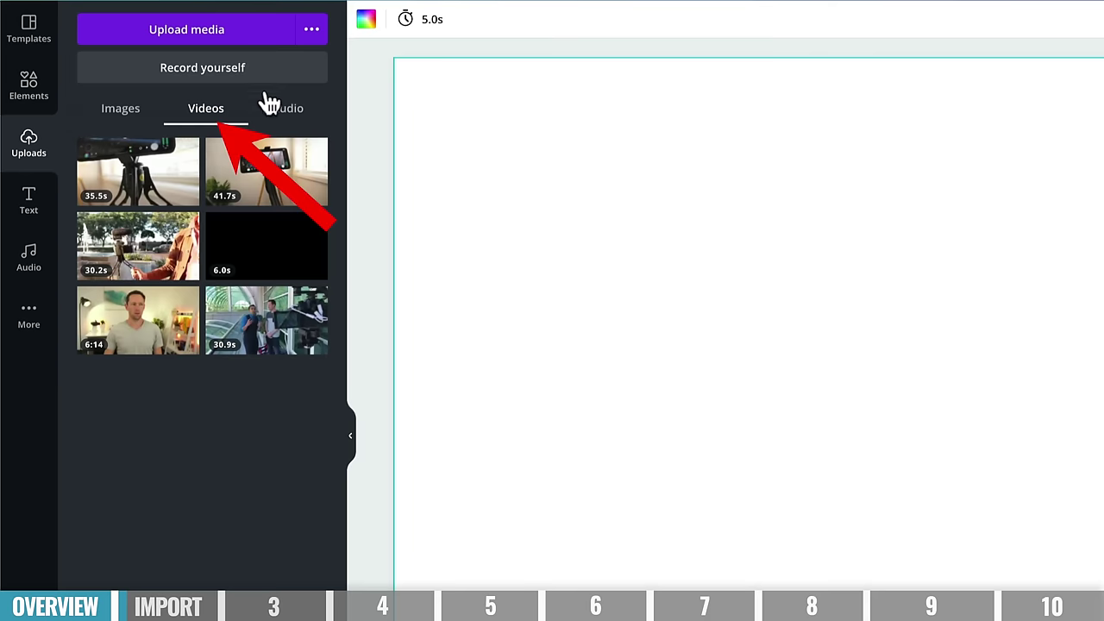
{"action": "left_click", "coordinate": [313, 34]}
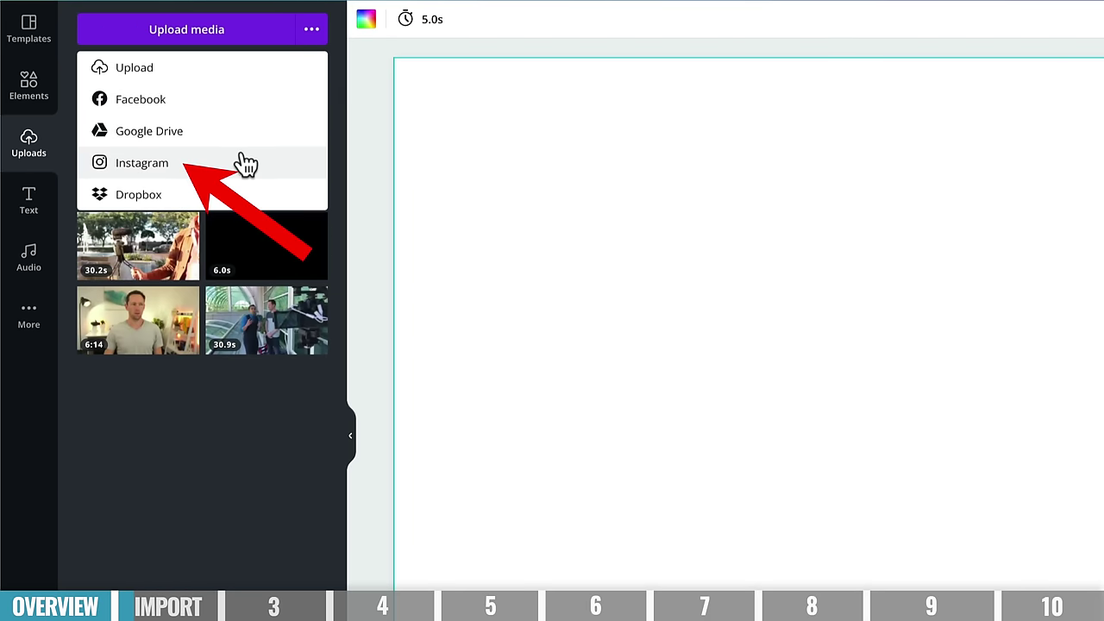
{"action": "left_click", "coordinate": [194, 71]}
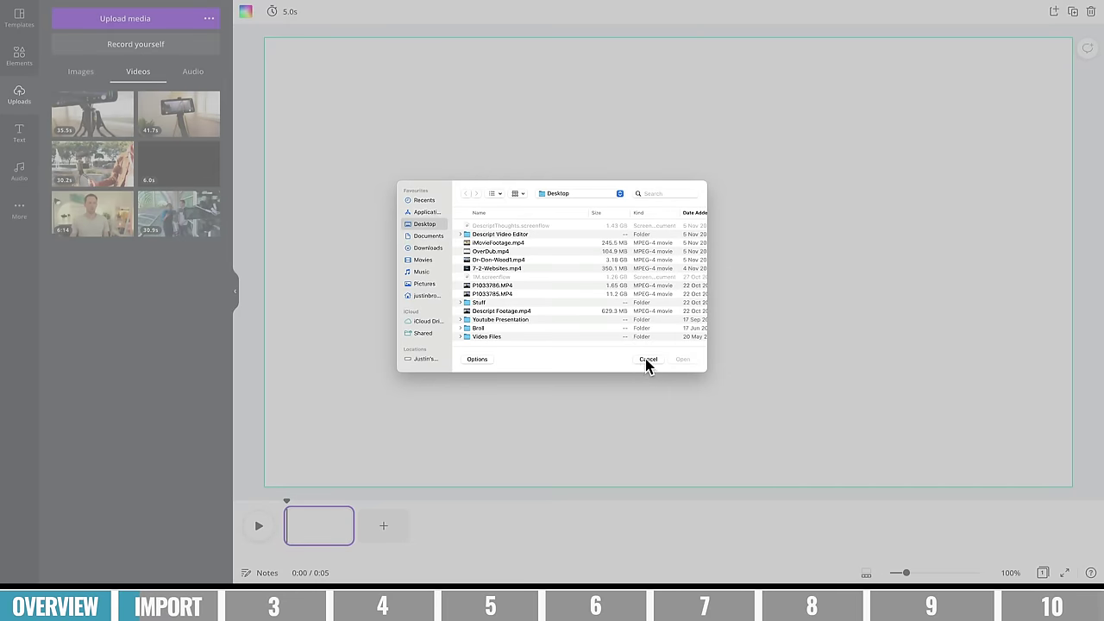
{"action": "left_click", "coordinate": [648, 360]}
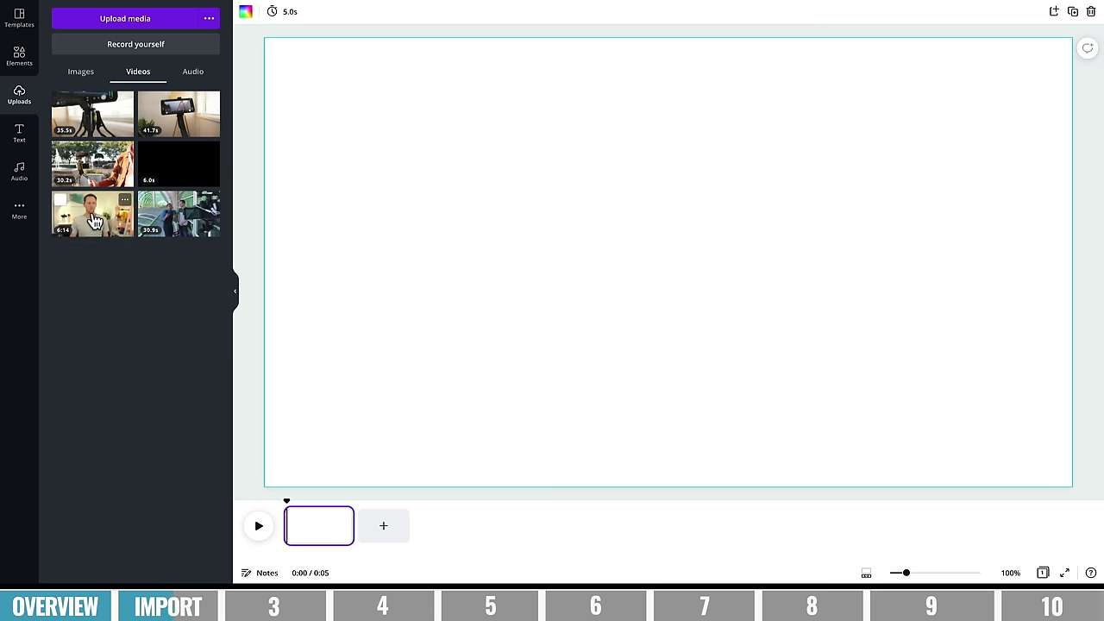
- Drop the 6:14 talking-head video onto the blank page, play it, and fit the timeline and canvas zoom
{"action": "left_click_drag", "start_coordinate": [95, 222], "coordinate": [326, 514]}
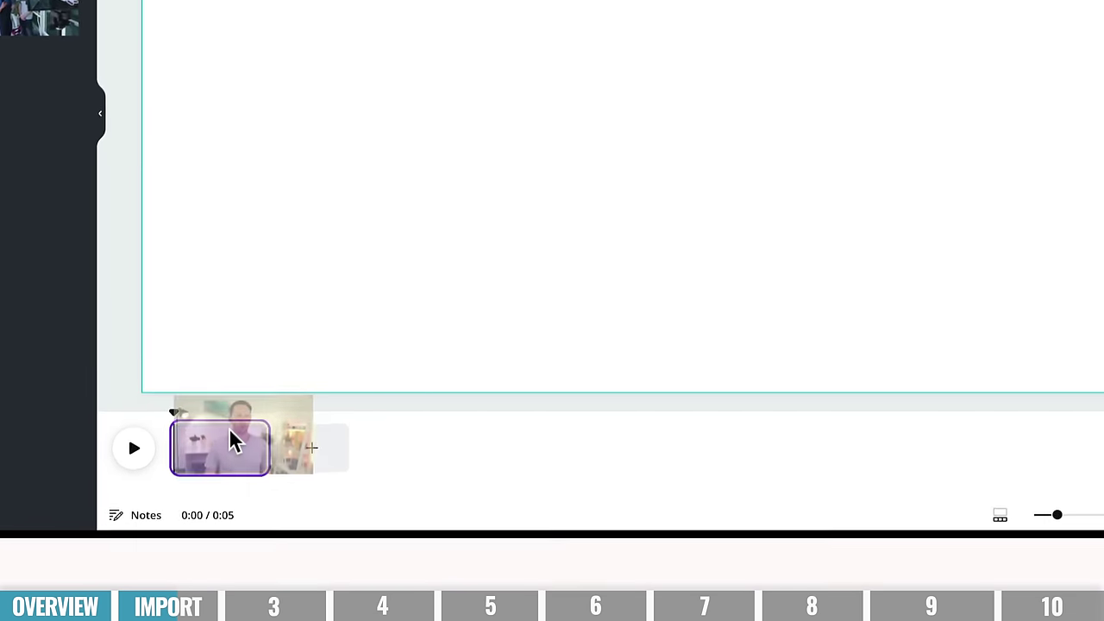
{"action": "left_click_drag", "start_coordinate": [229, 430], "coordinate": [224, 445]}
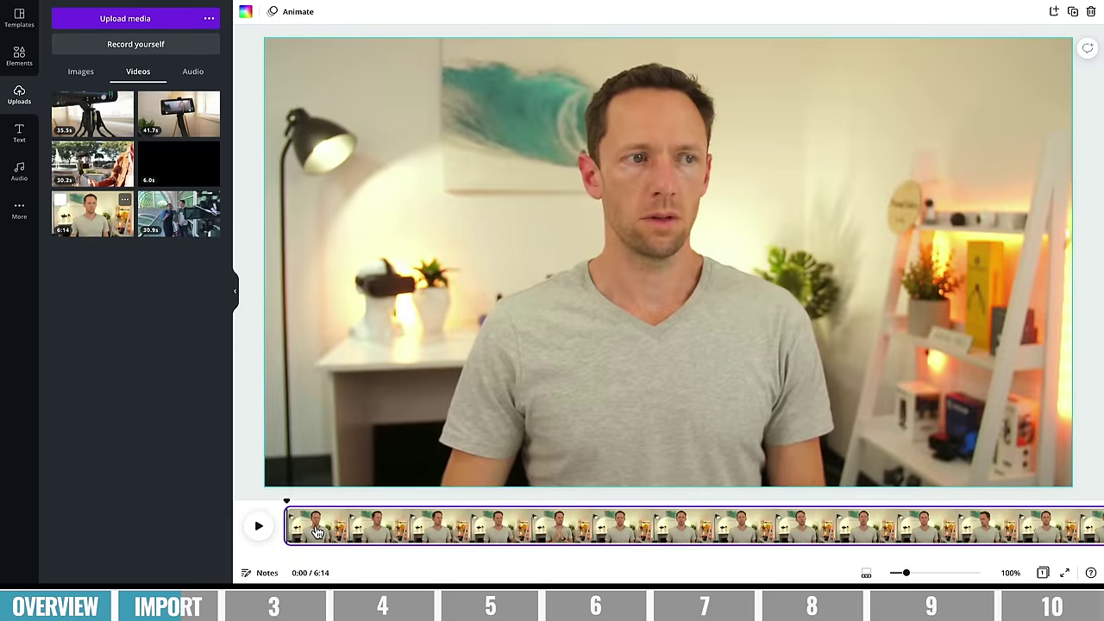
{"action": "left_click", "coordinate": [259, 535]}
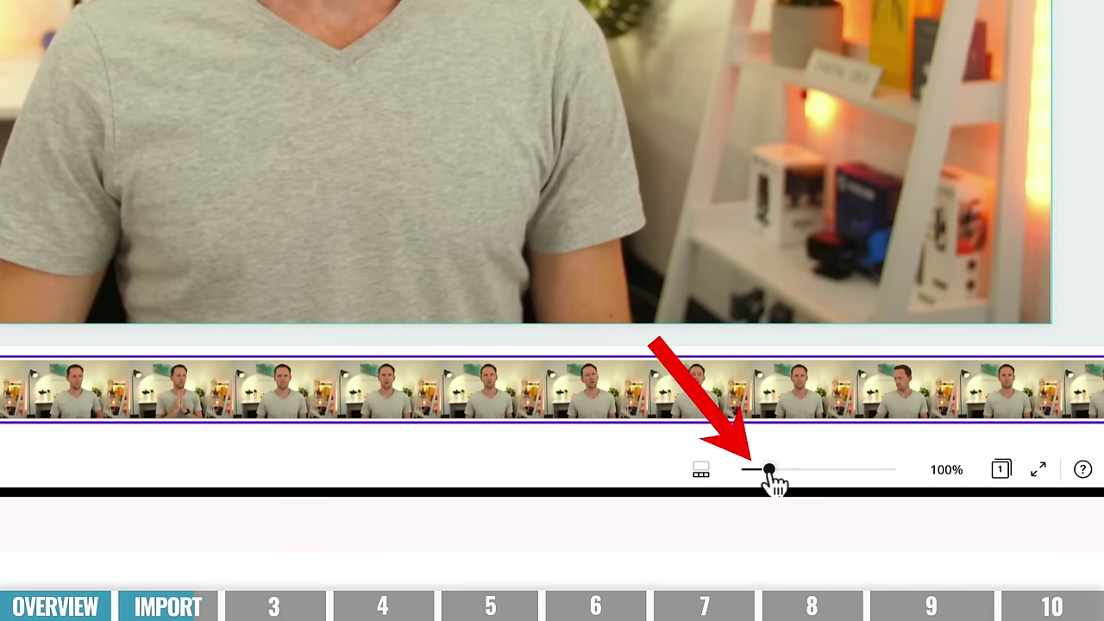
{"action": "left_click_drag", "start_coordinate": [770, 482], "coordinate": [744, 484]}
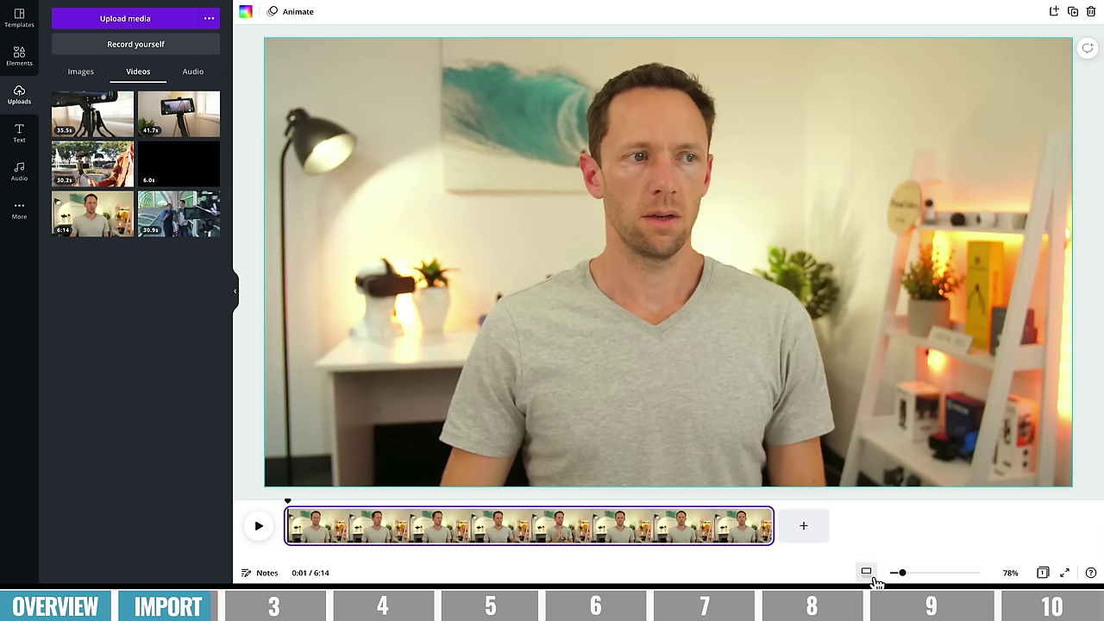
{"action": "left_click_drag", "start_coordinate": [903, 576], "coordinate": [901, 576]}
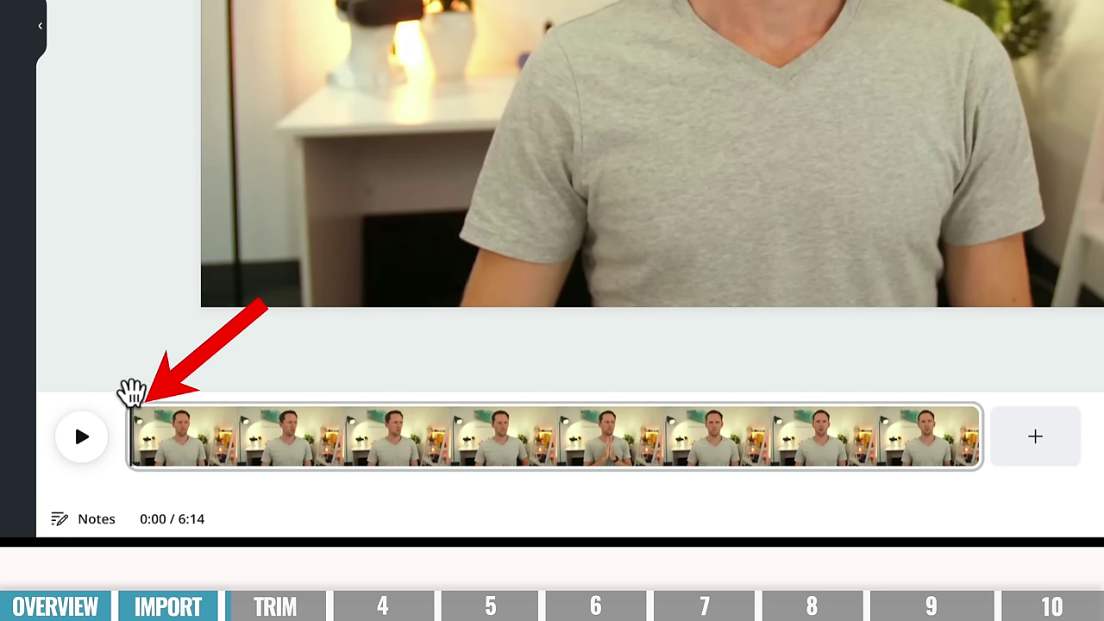
- Scrub the playhead forward to 0:58 in the 6:14 clip
{"action": "left_click_drag", "start_coordinate": [133, 393], "coordinate": [217, 392]}
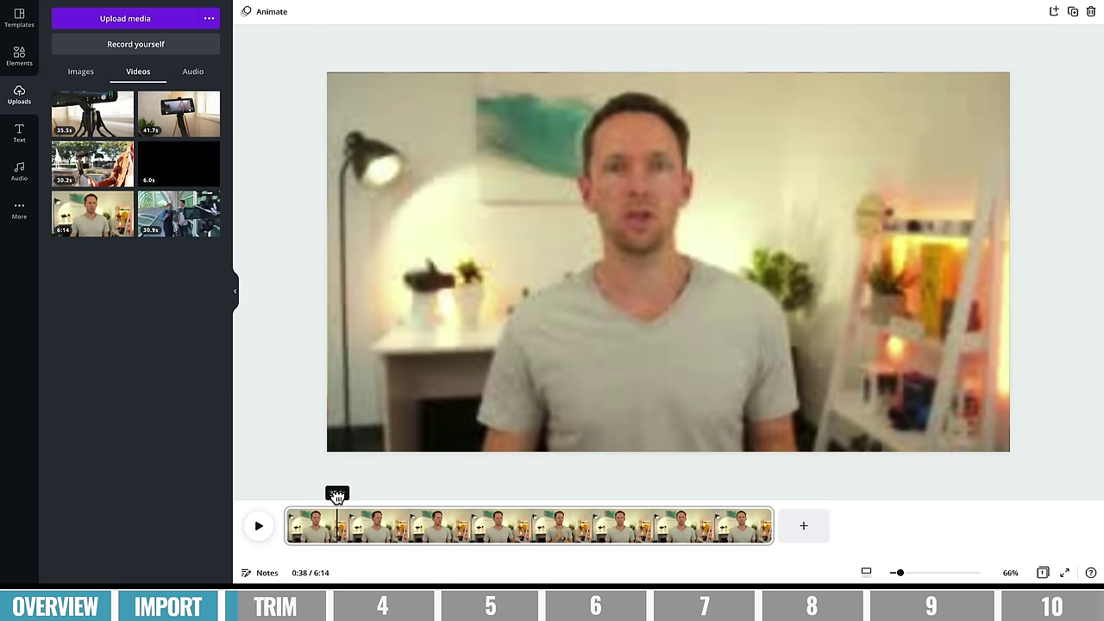
{"action": "left_click_drag", "start_coordinate": [337, 494], "coordinate": [364, 495]}
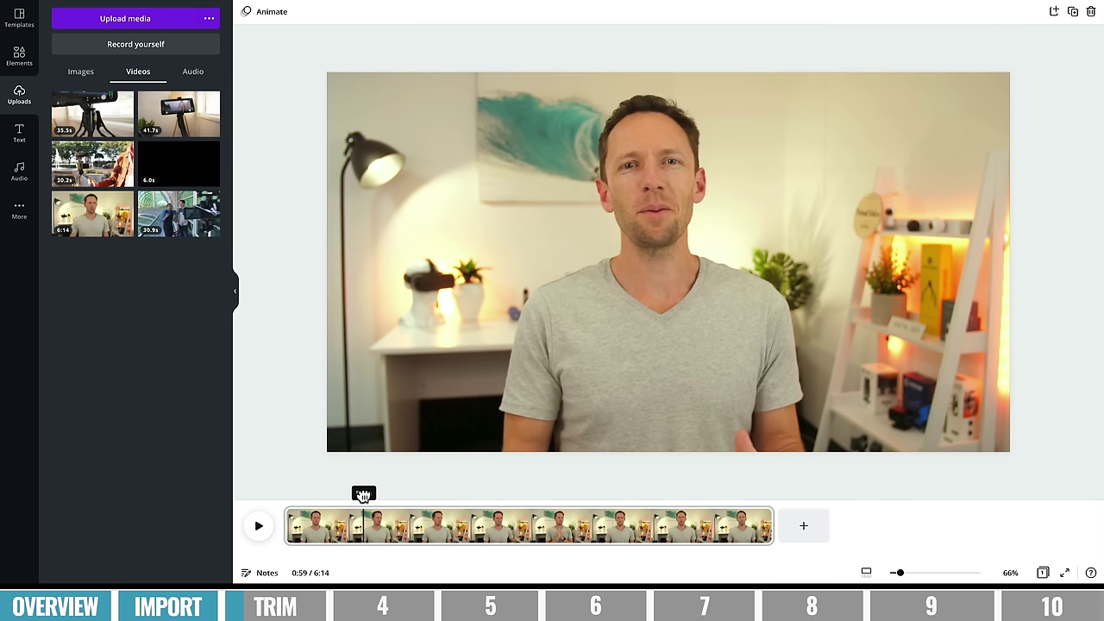
{"action": "left_click_drag", "start_coordinate": [364, 495], "coordinate": [362, 495]}
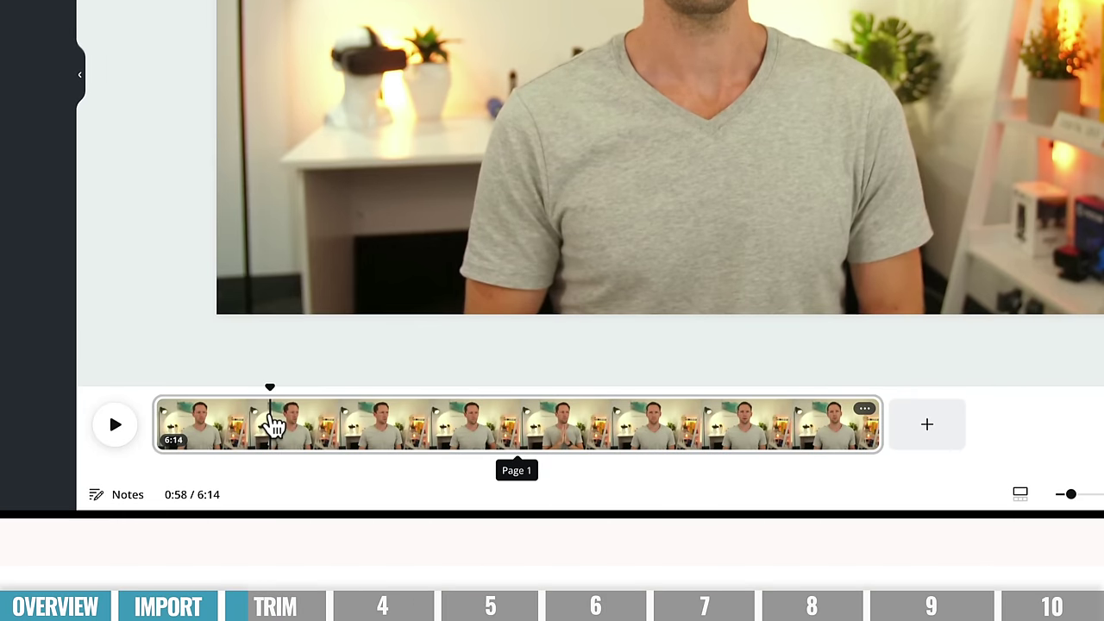
- Split the clip at 0:58, delete the 58.5-second opening part, and play the video
{"action": "right_click", "coordinate": [364, 522]}
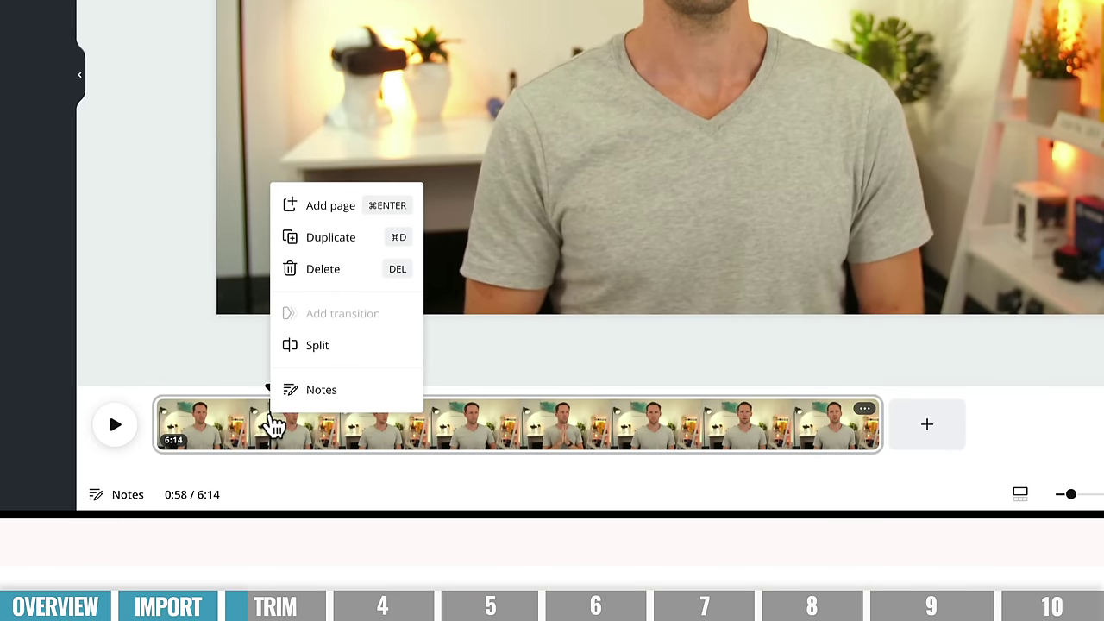
{"action": "left_click", "coordinate": [369, 346]}
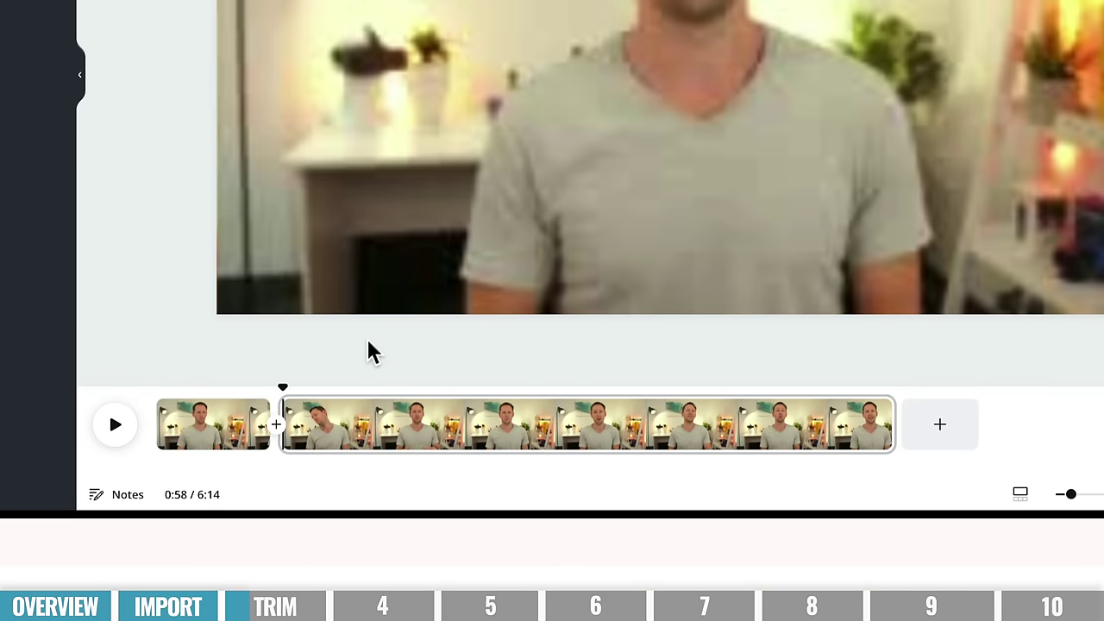
{"action": "mouse_move", "coordinate": [217, 441]}
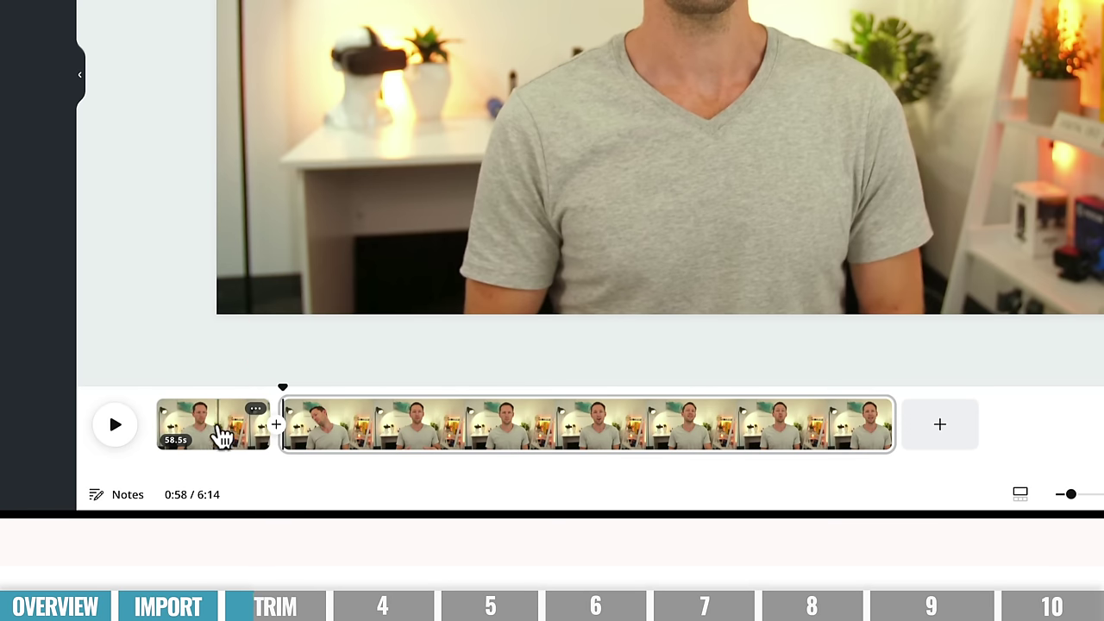
{"action": "left_click", "coordinate": [223, 438]}
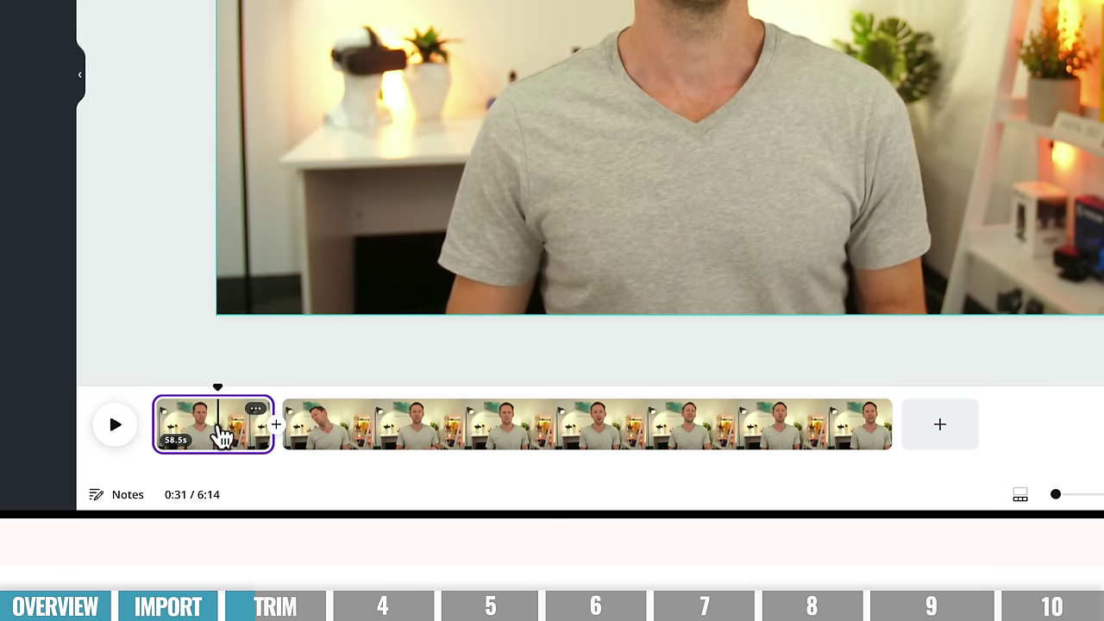
{"action": "key", "text": "Delete"}
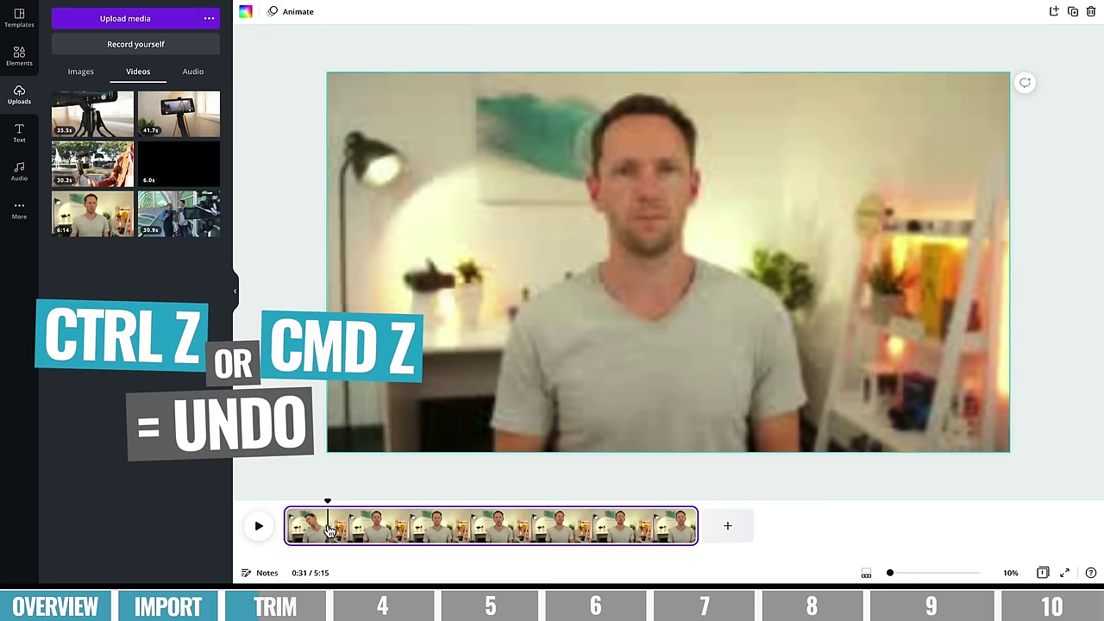
{"action": "key", "text": "ctrl+z"}
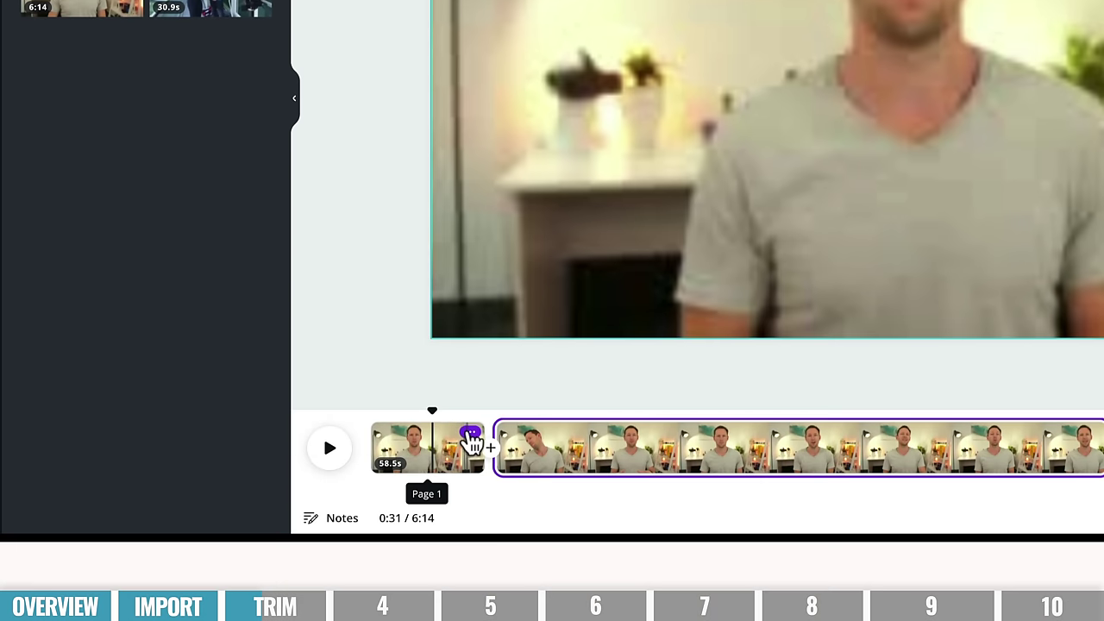
{"action": "left_click", "coordinate": [470, 439]}
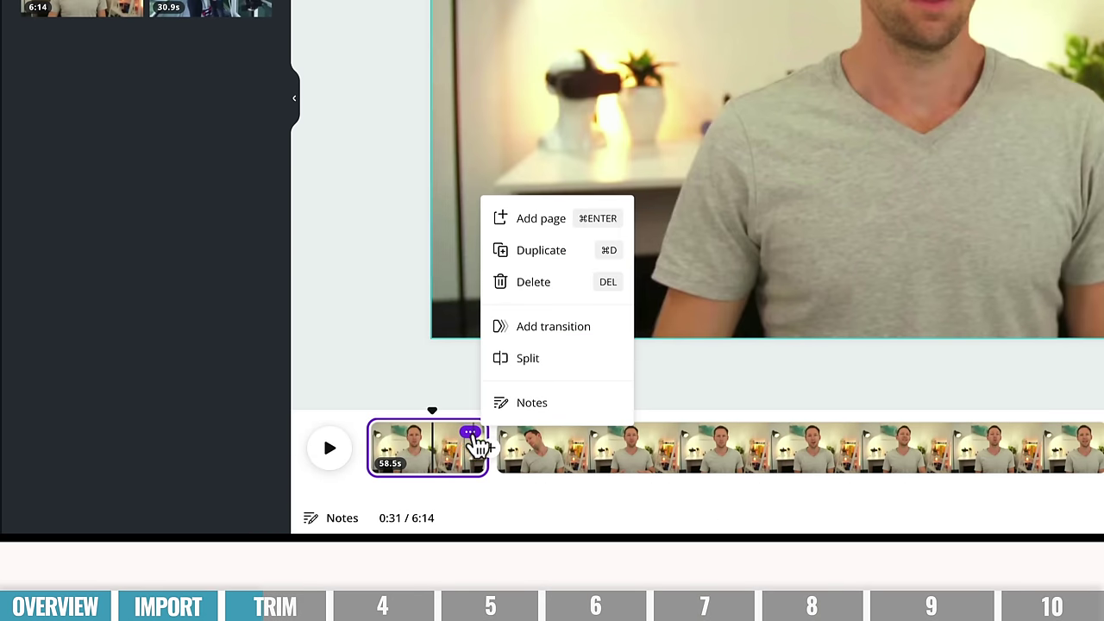
{"action": "left_click", "coordinate": [539, 282]}
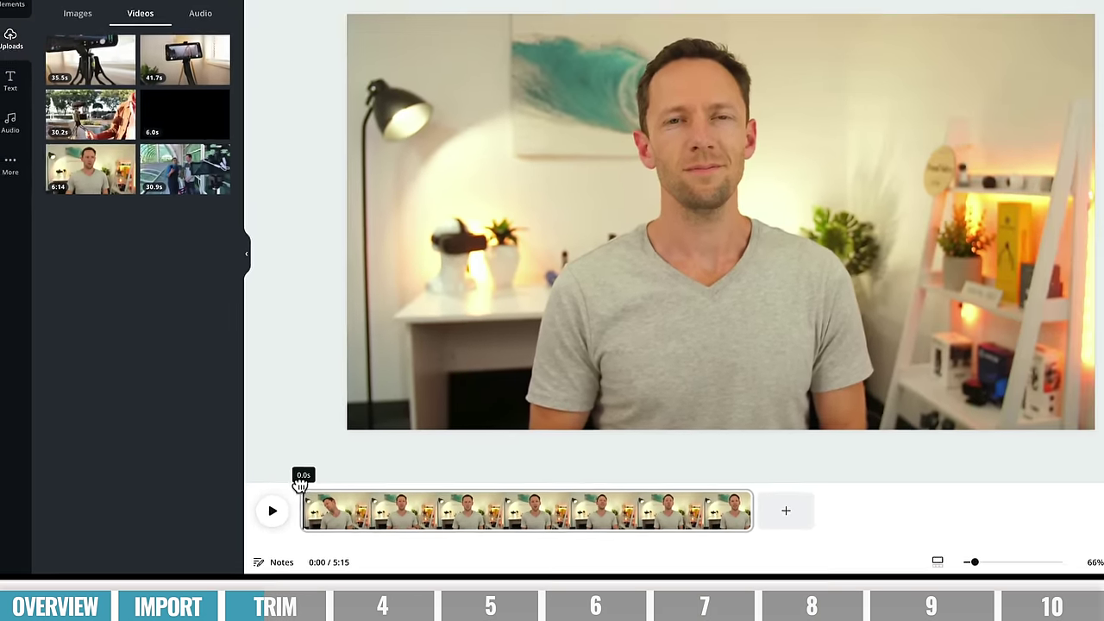
{"action": "key", "text": "space"}
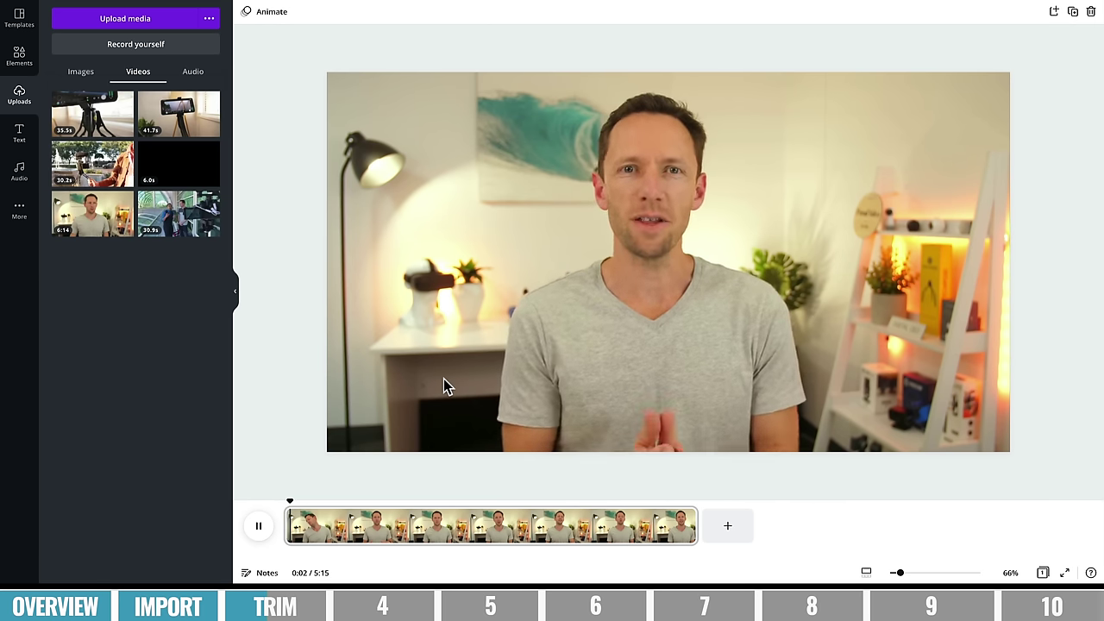
- Pause playback, return the canvas to 66%, and scrub the playhead to about 5:04
{"action": "left_click", "coordinate": [287, 505]}
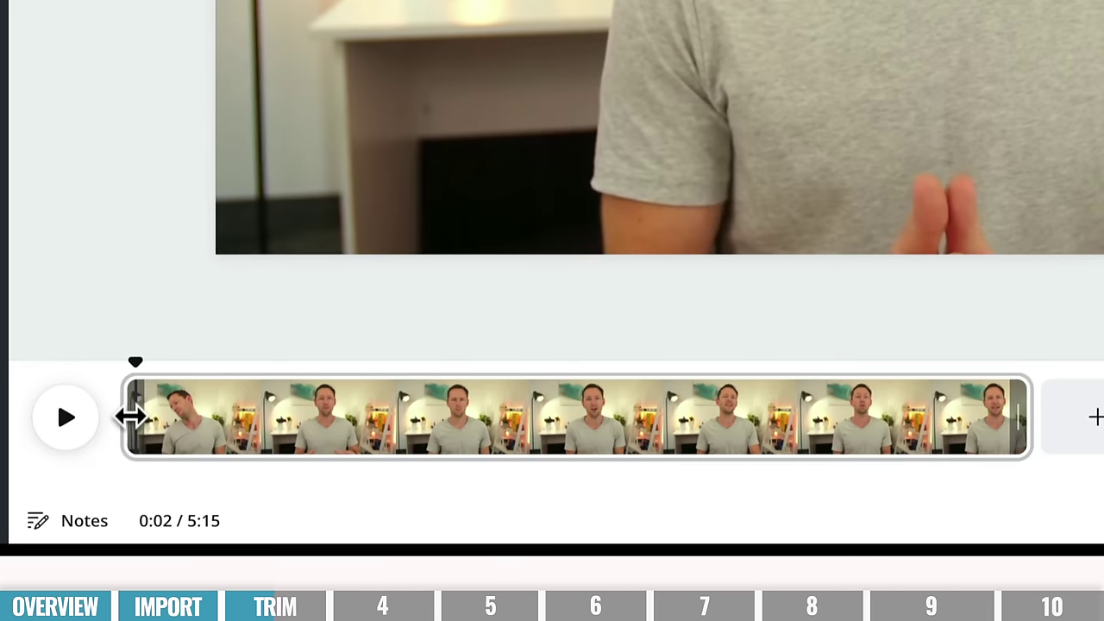
{"action": "mouse_move", "coordinate": [131, 416]}
{"action": "left_mouse_down"}
{"action": "mouse_move", "coordinate": [143, 414]}
{"action": "mouse_move", "coordinate": [130, 414]}
{"action": "left_mouse_up"}
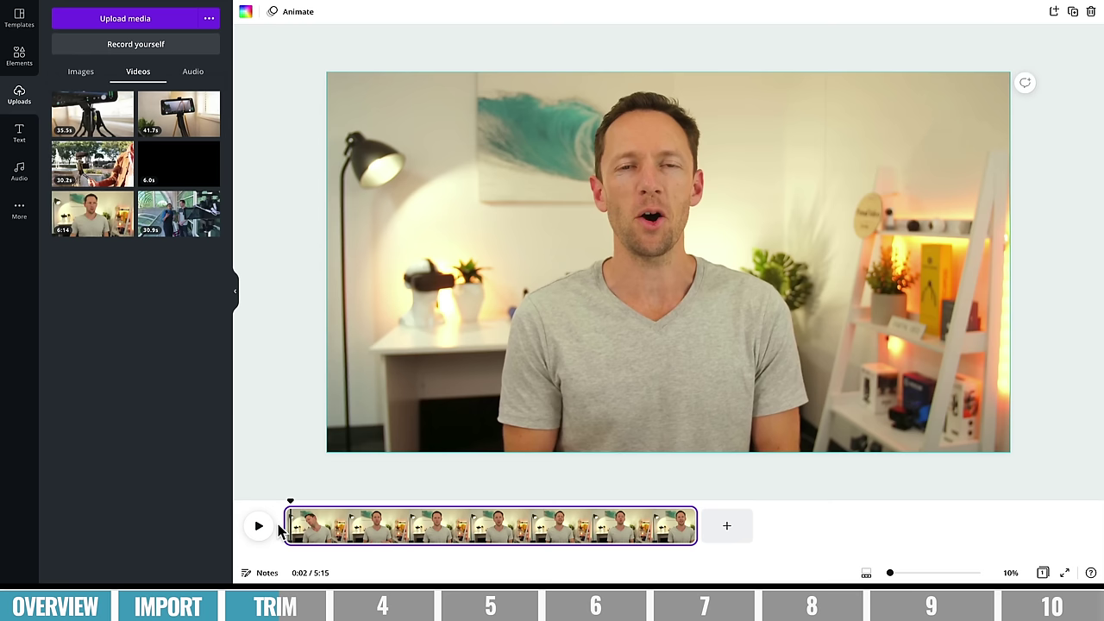
{"action": "left_click", "coordinate": [674, 515]}
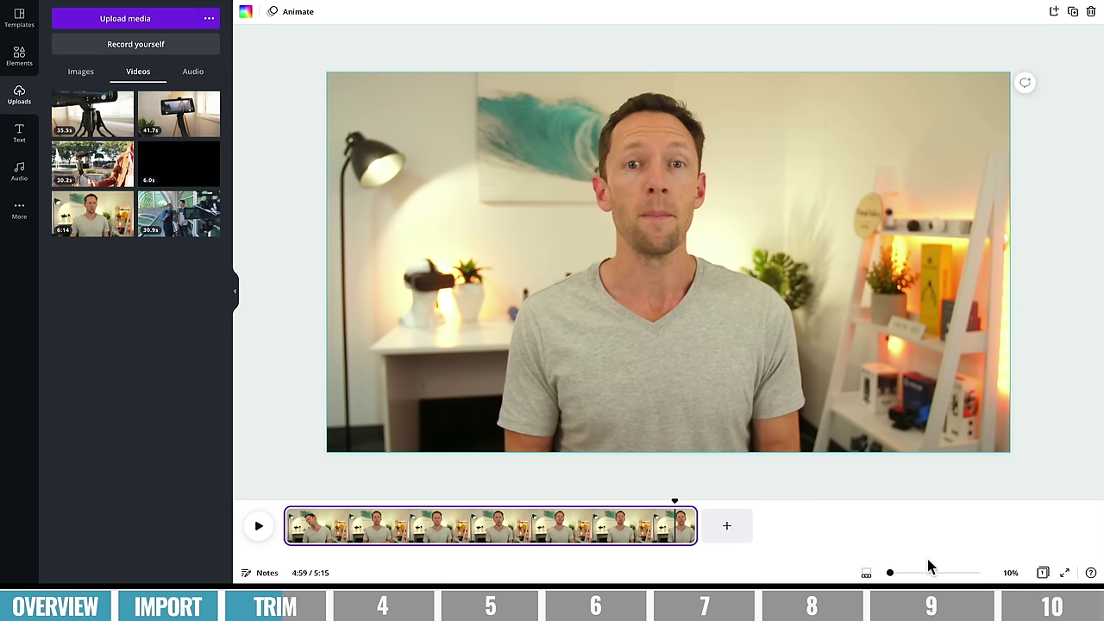
{"action": "left_click", "coordinate": [868, 576]}
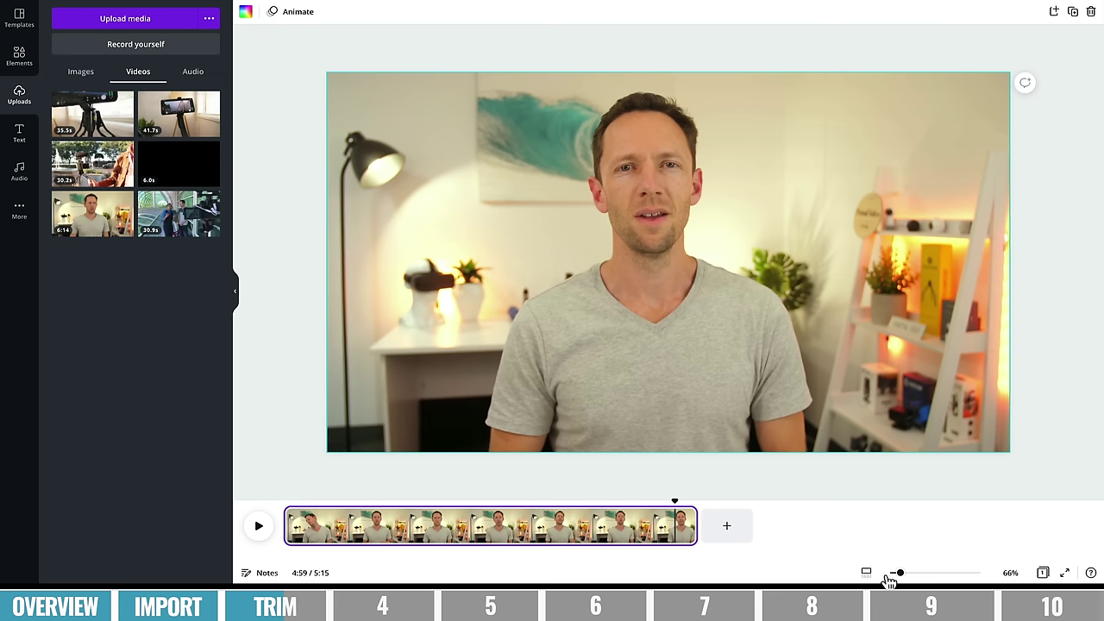
{"action": "left_click_drag", "start_coordinate": [891, 576], "coordinate": [895, 574]}
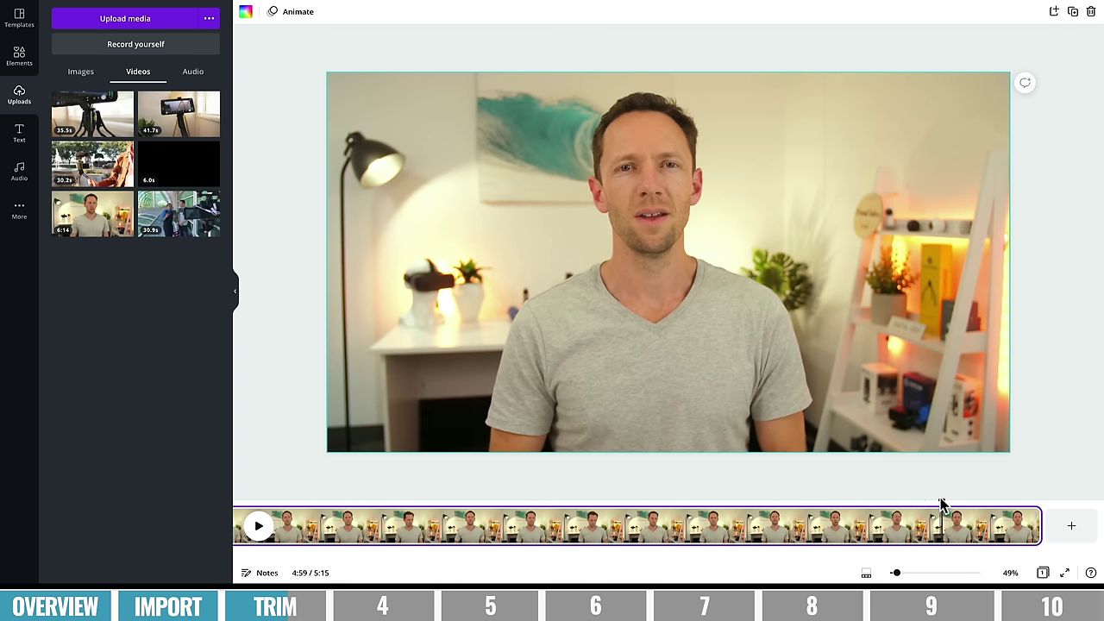
{"action": "left_click_drag", "start_coordinate": [941, 504], "coordinate": [972, 506]}
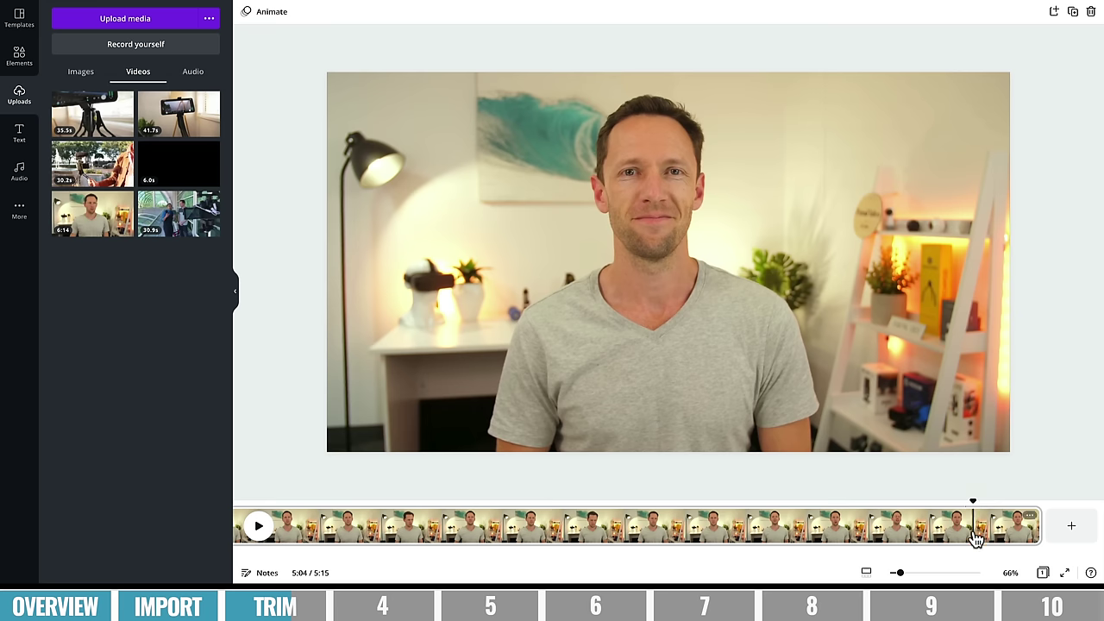
- Split the clip at 5:04, trim off the recording's tail, and split again at 4:36
{"action": "right_click", "coordinate": [975, 536]}
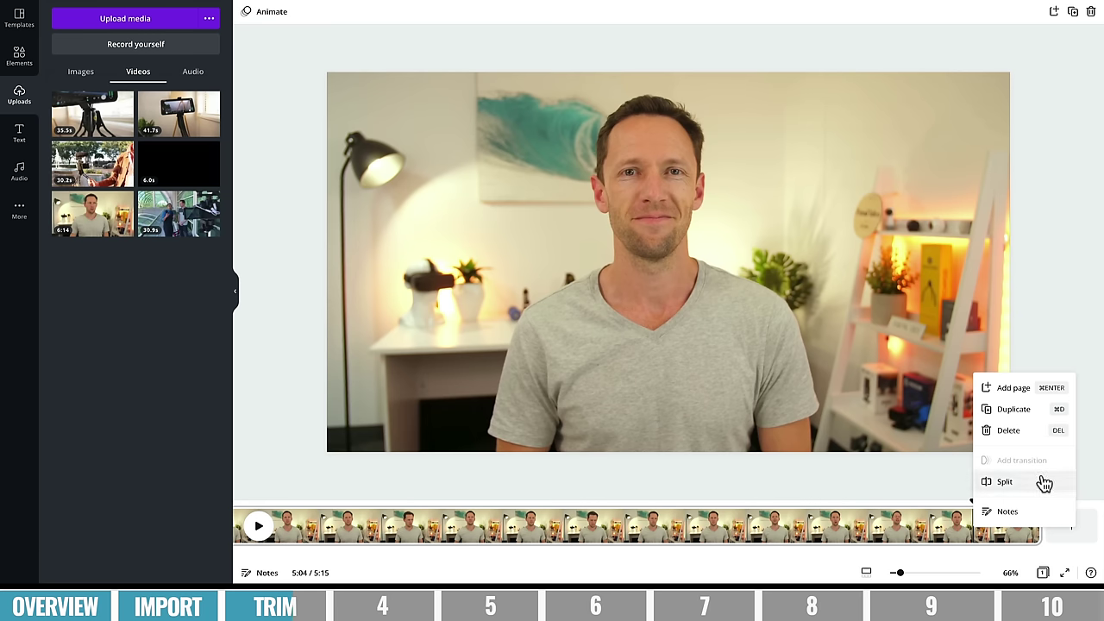
{"action": "left_click", "coordinate": [1006, 482]}
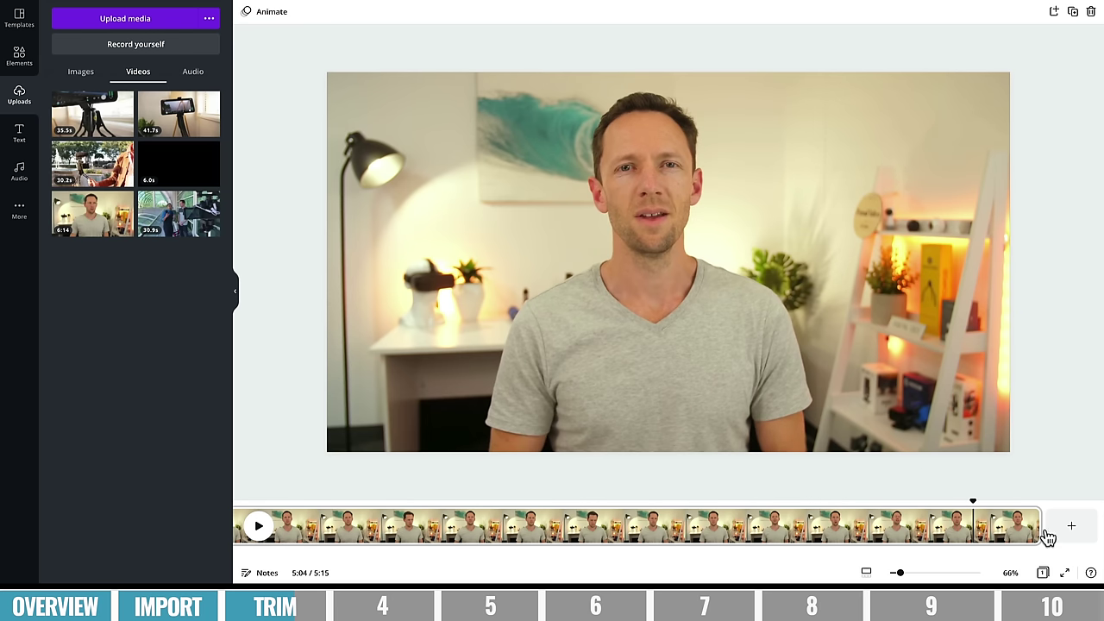
{"action": "left_click_drag", "start_coordinate": [1038, 524], "coordinate": [978, 526]}
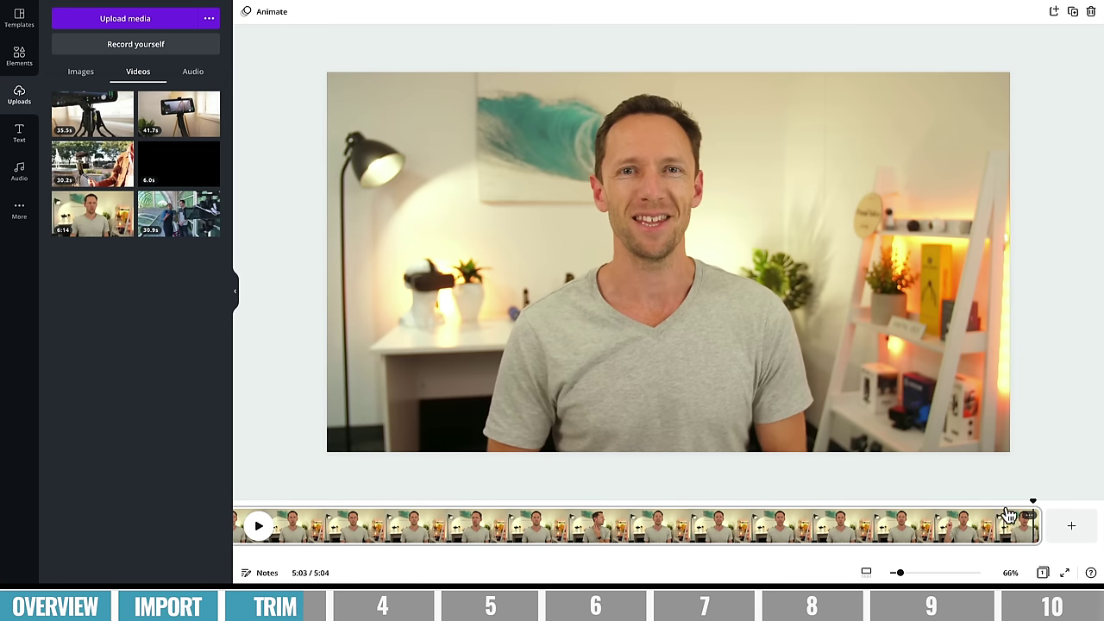
{"action": "left_click_drag", "start_coordinate": [1031, 498], "coordinate": [855, 501]}
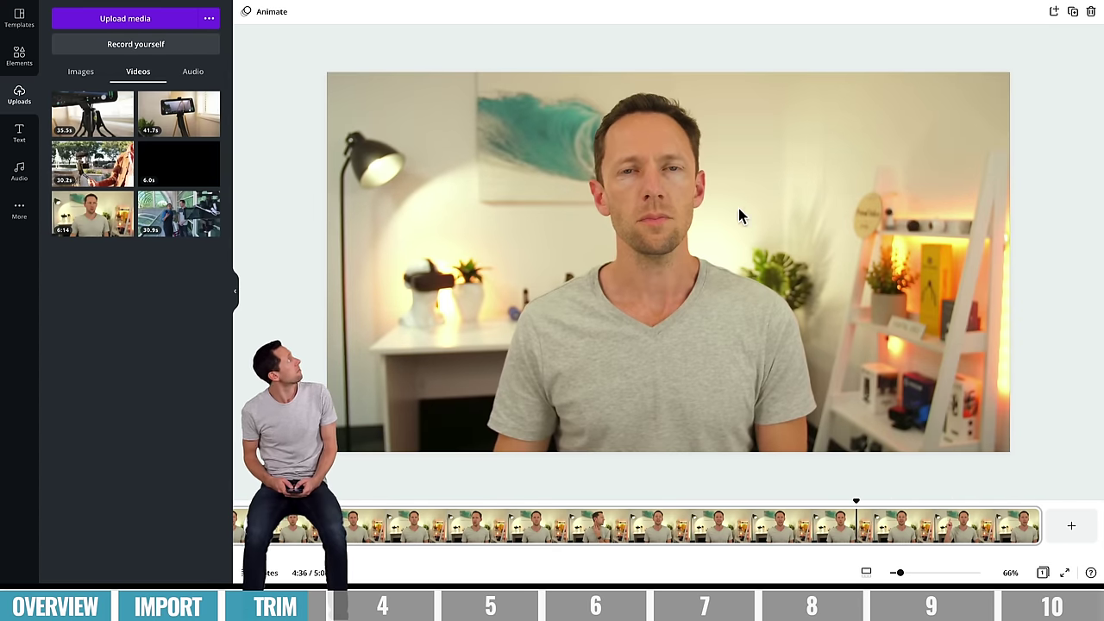
{"action": "right_click", "coordinate": [858, 528]}
{"action": "left_click", "coordinate": [922, 477]}
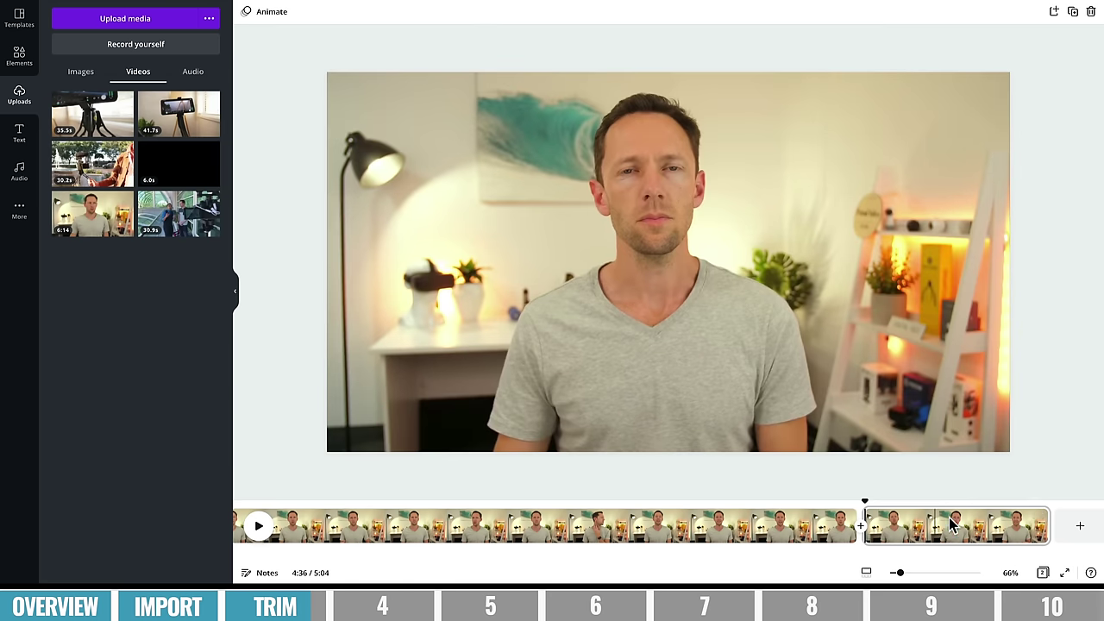
- Trim the unwanted section near 4:14, split at 3:34.7, and cut out the flubbed part before it
{"action": "left_click_drag", "start_coordinate": [865, 516], "coordinate": [528, 500]}
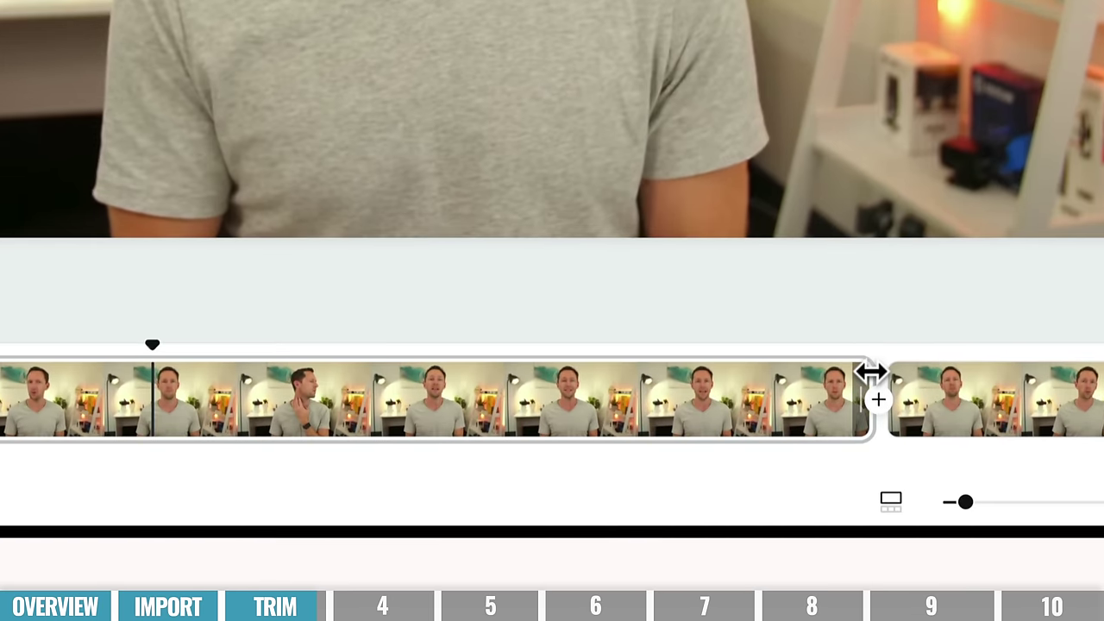
{"action": "left_click_drag", "start_coordinate": [872, 372], "coordinate": [670, 418]}
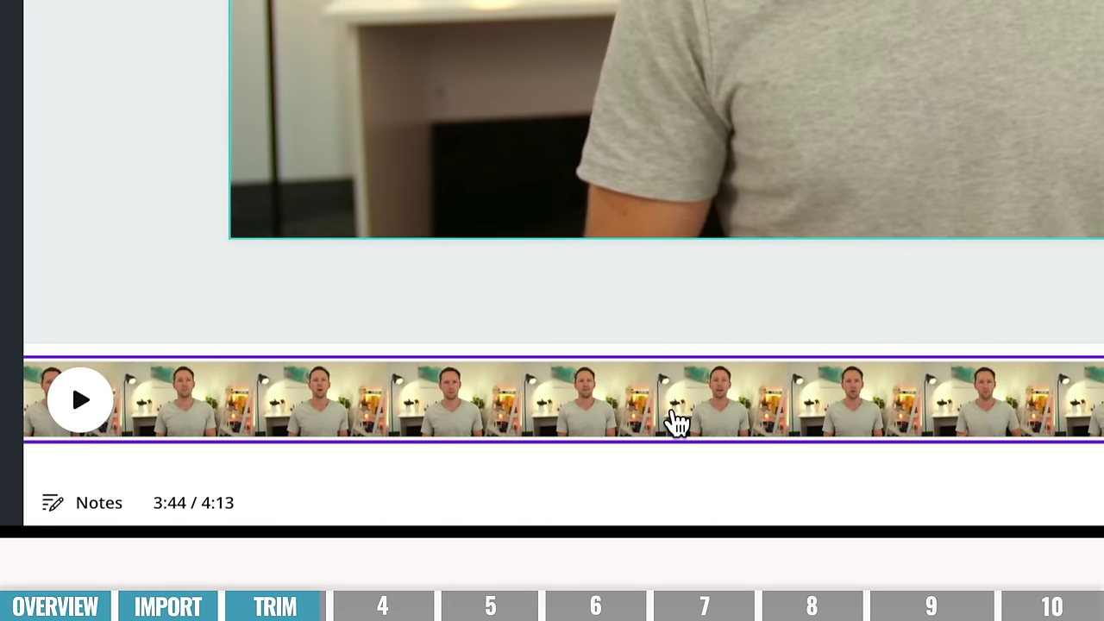
{"action": "right_click", "coordinate": [785, 528]}
{"action": "left_click", "coordinate": [821, 486]}
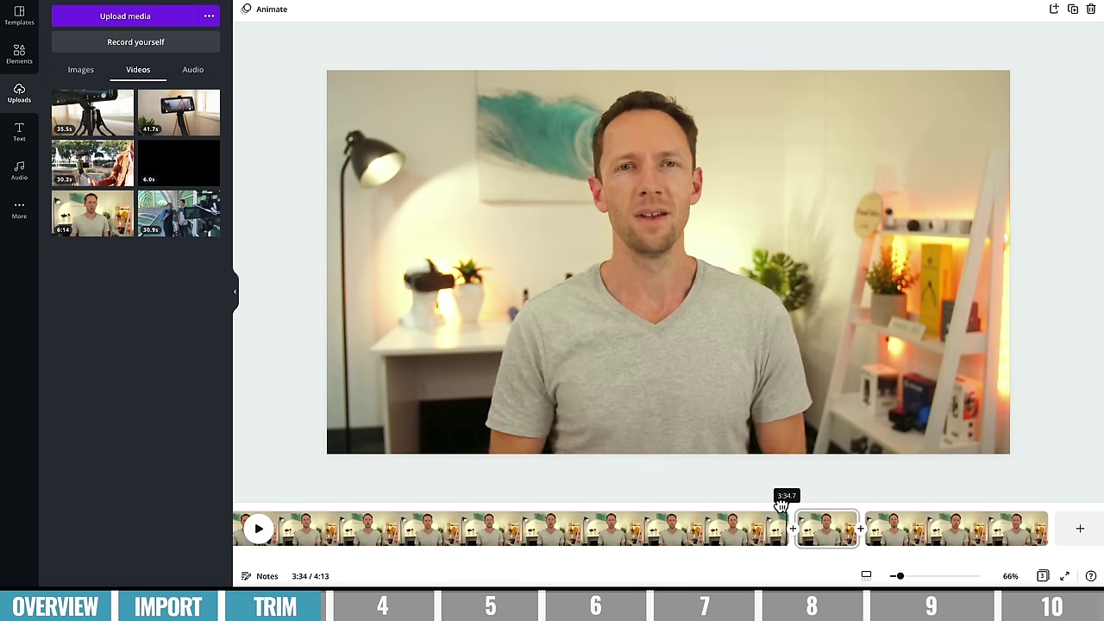
{"action": "left_click_drag", "start_coordinate": [781, 505], "coordinate": [671, 503]}
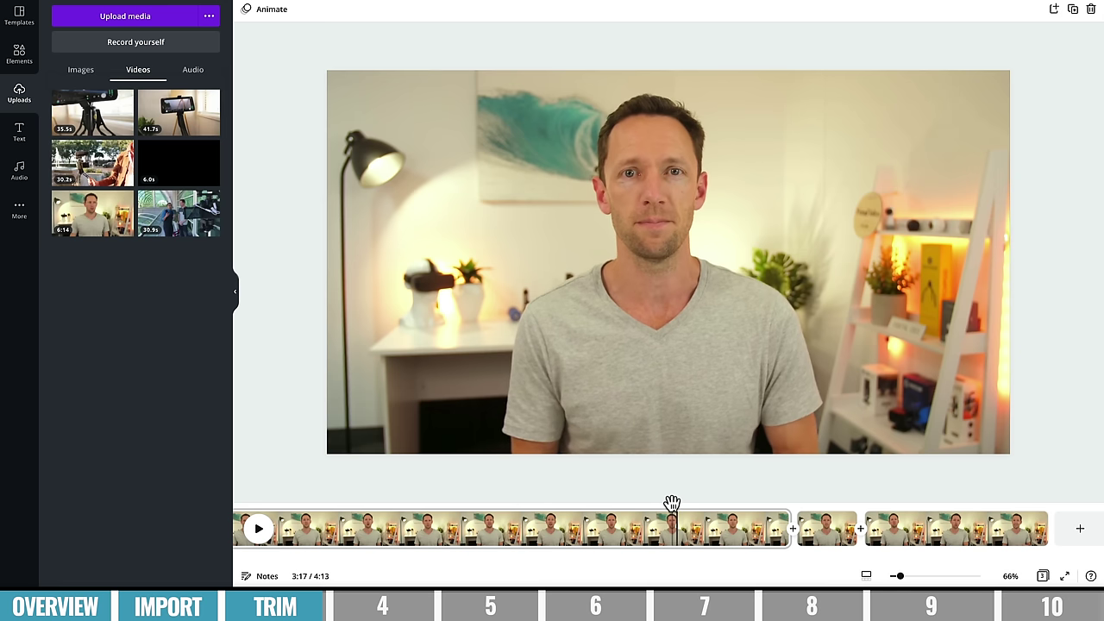
{"action": "left_click_drag", "start_coordinate": [790, 516], "coordinate": [496, 506]}
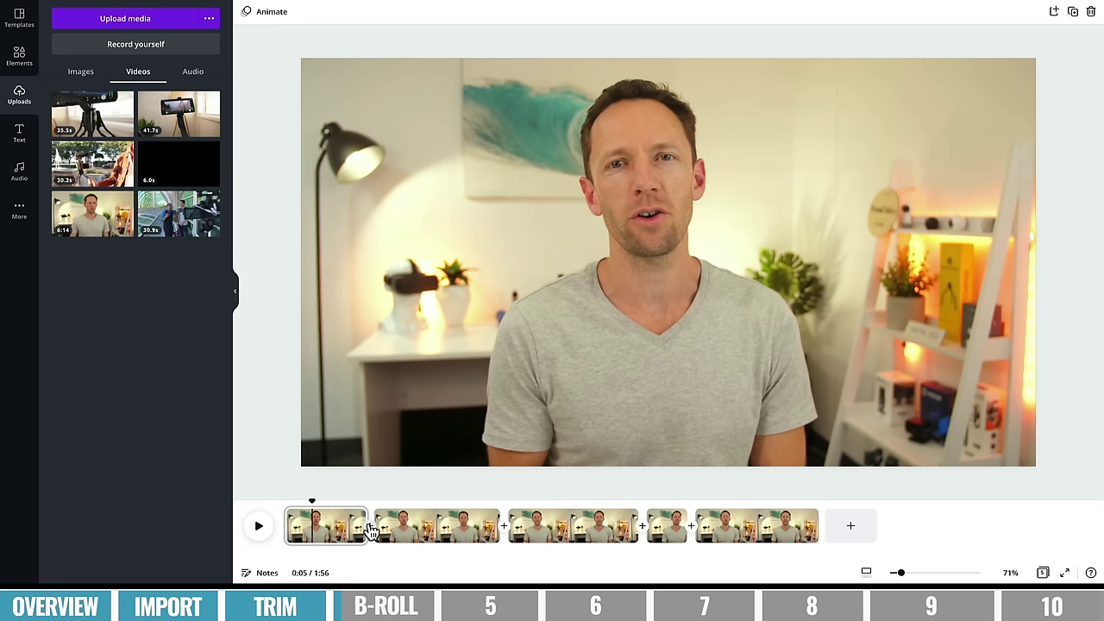
- Adjust the first clip's end, then place the 41.7s phone-on-tripod B-roll on the second clip, enlarged
{"action": "mouse_move", "coordinate": [371, 529]}
{"action": "left_mouse_down"}
{"action": "mouse_move", "coordinate": [324, 529]}
{"action": "mouse_move", "coordinate": [433, 526]}
{"action": "mouse_move", "coordinate": [386, 524]}
{"action": "left_mouse_up"}
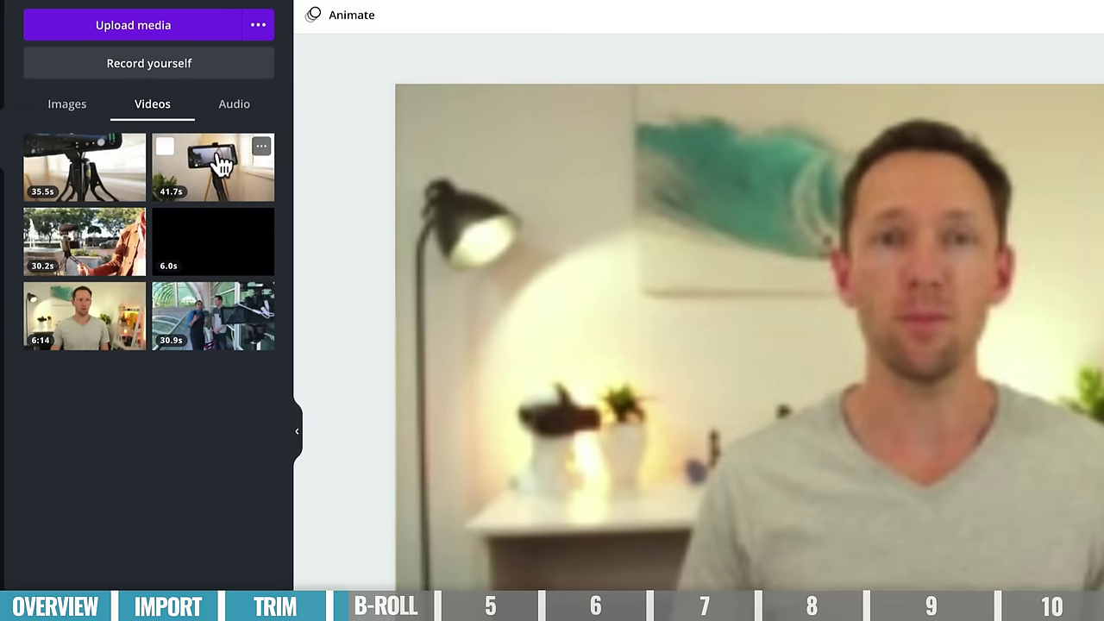
{"action": "mouse_move", "coordinate": [186, 123]}
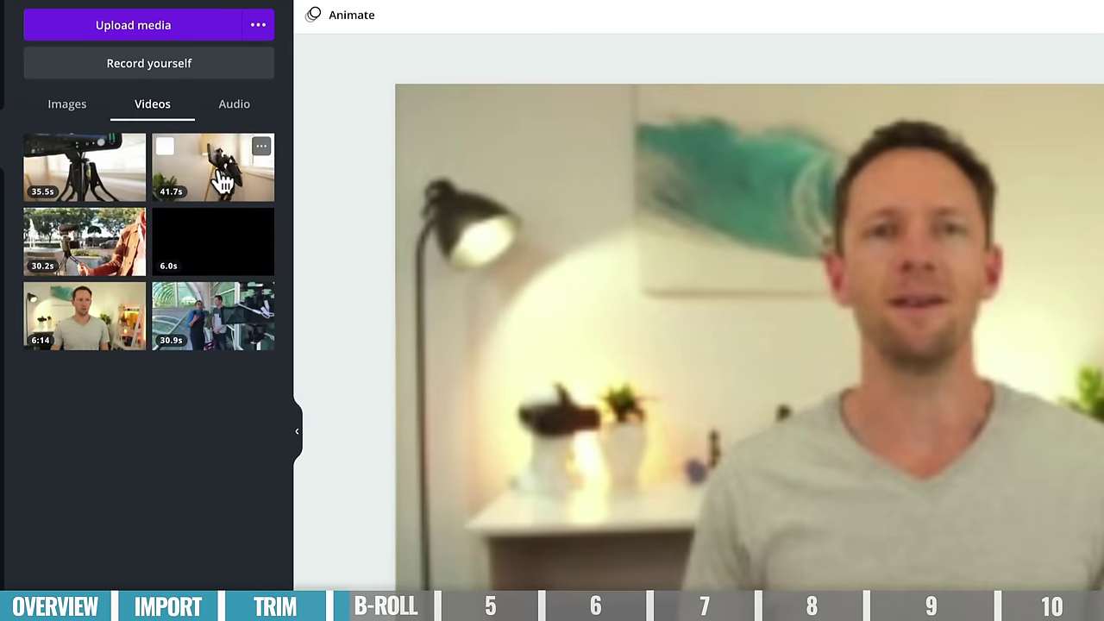
{"action": "left_click_drag", "start_coordinate": [217, 178], "coordinate": [245, 177]}
{"action": "left_click_drag", "start_coordinate": [204, 125], "coordinate": [801, 249]}
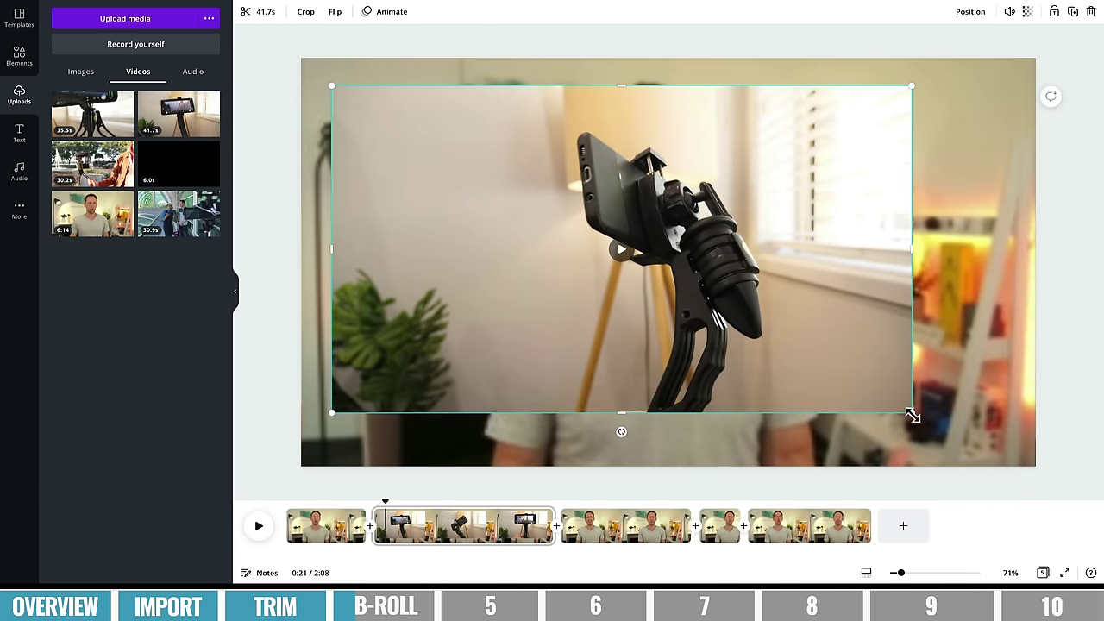
{"action": "left_click_drag", "start_coordinate": [920, 417], "coordinate": [981, 452]}
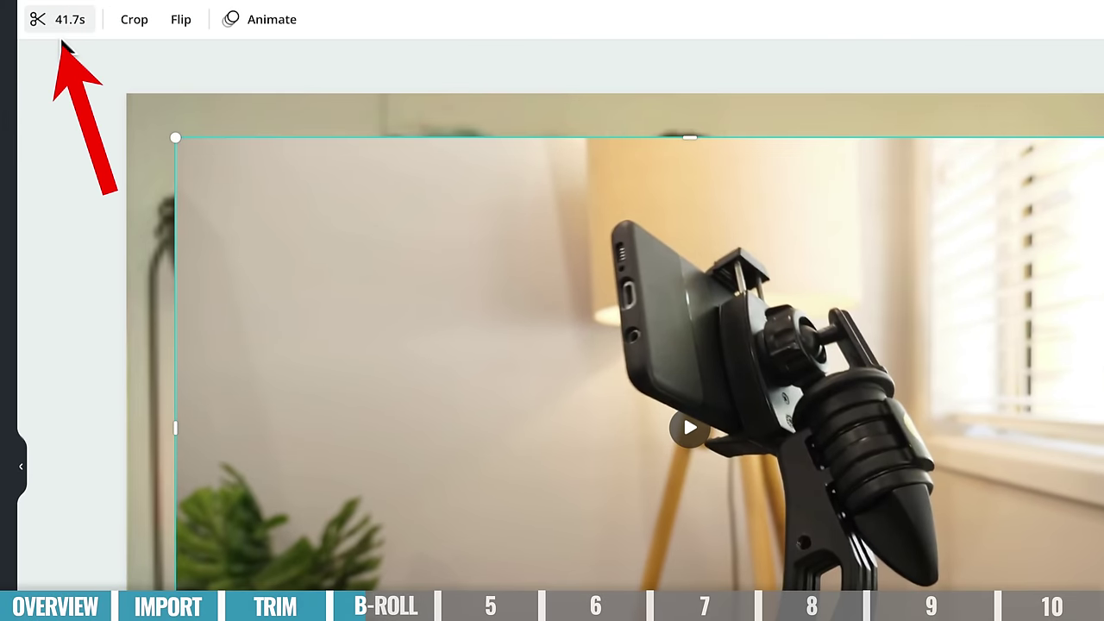
- Trim the phone-on-tripod B-roll to a 6.5-second section, cutting its first 3.1 seconds
{"action": "left_click", "coordinate": [60, 34]}
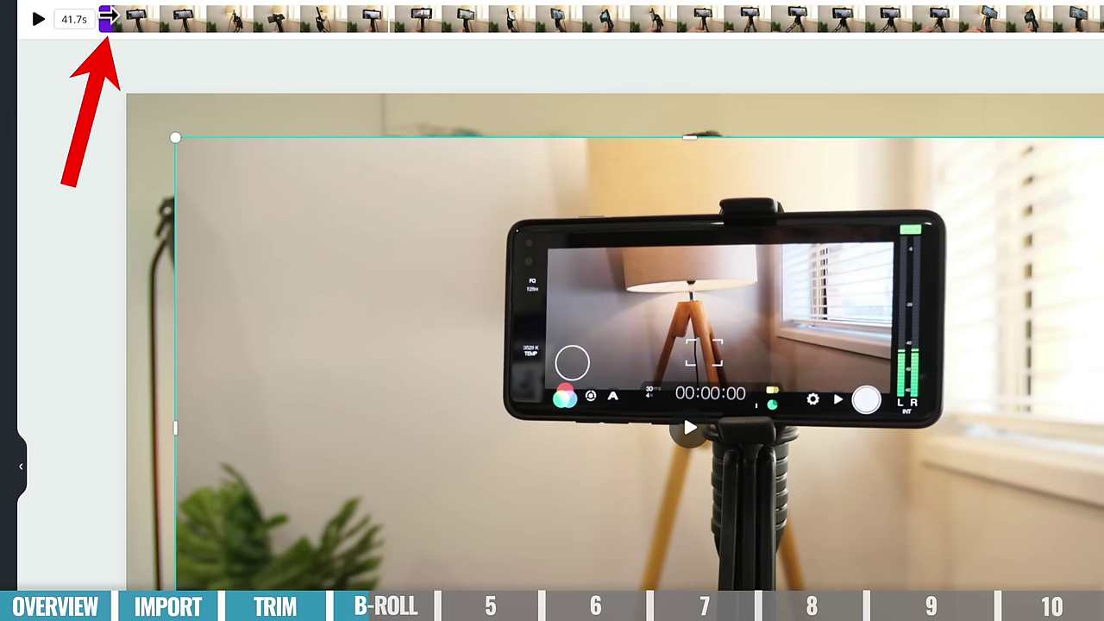
{"action": "left_click_drag", "start_coordinate": [109, 16], "coordinate": [381, 6]}
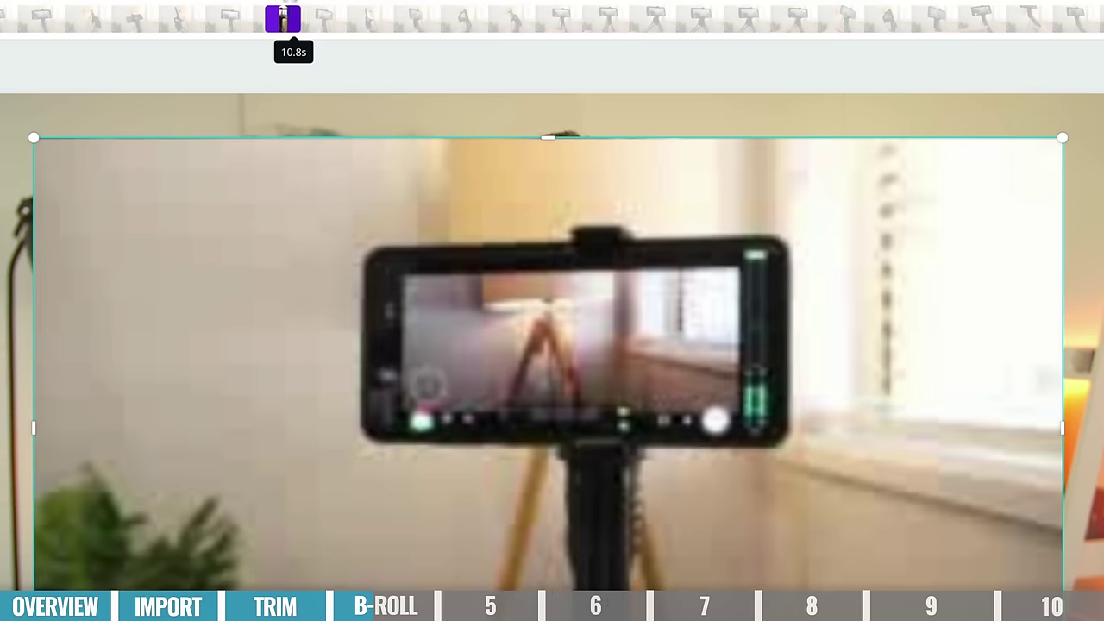
{"action": "left_click_drag", "start_coordinate": [285, 6], "coordinate": [472, 5]}
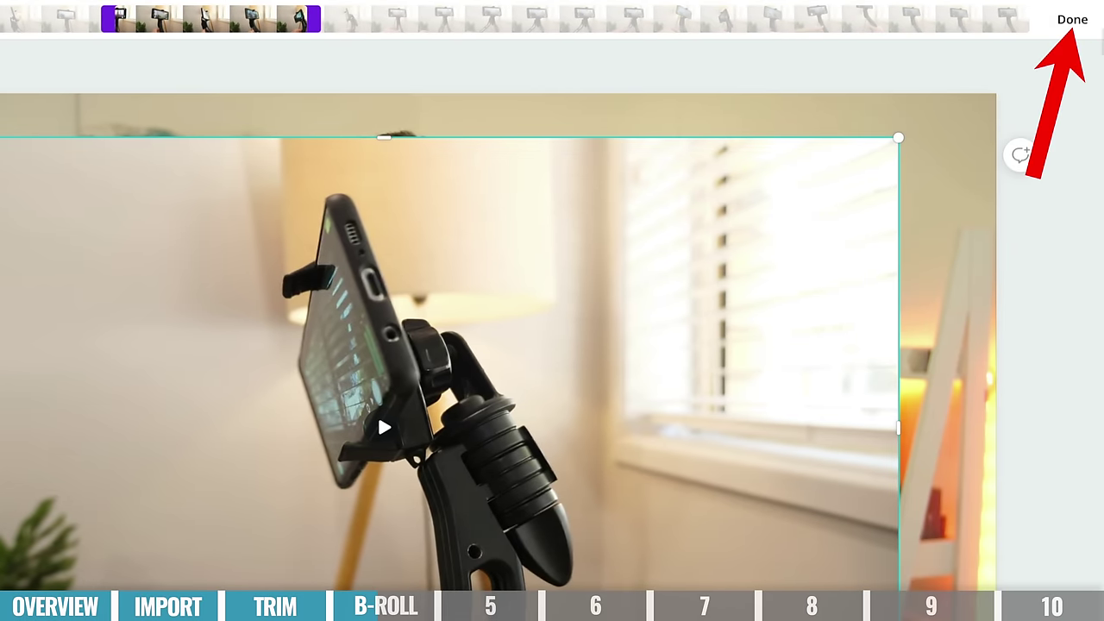
{"action": "left_click", "coordinate": [1075, 21]}
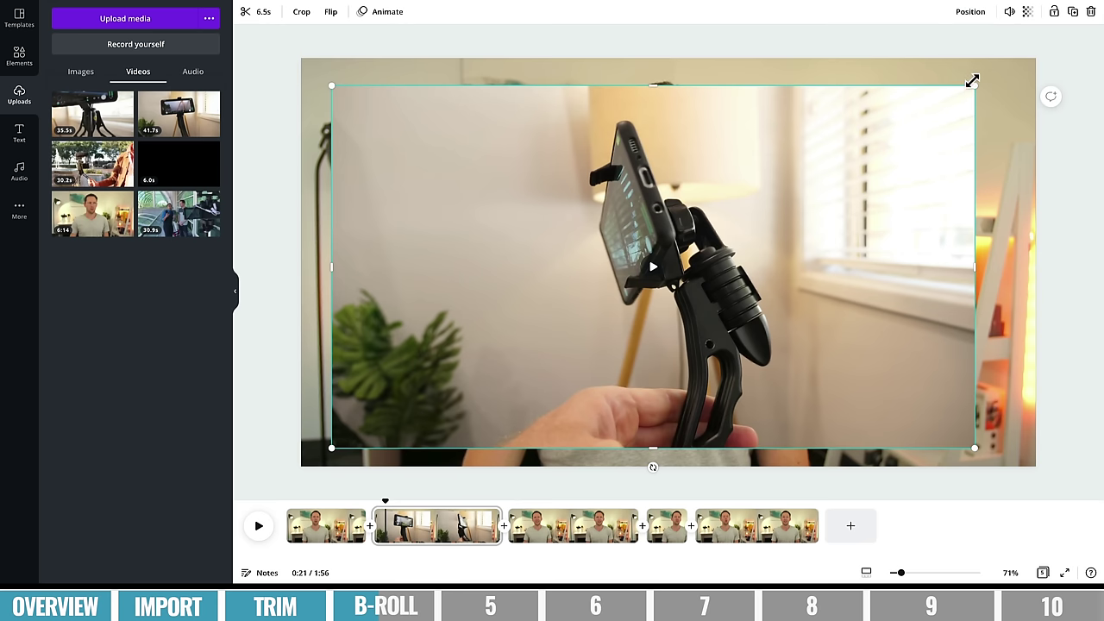
- Stretch the tripod b-roll video on page 2 to cover the page edge to edge
{"action": "left_click_drag", "start_coordinate": [973, 84], "coordinate": [1035, 53]}
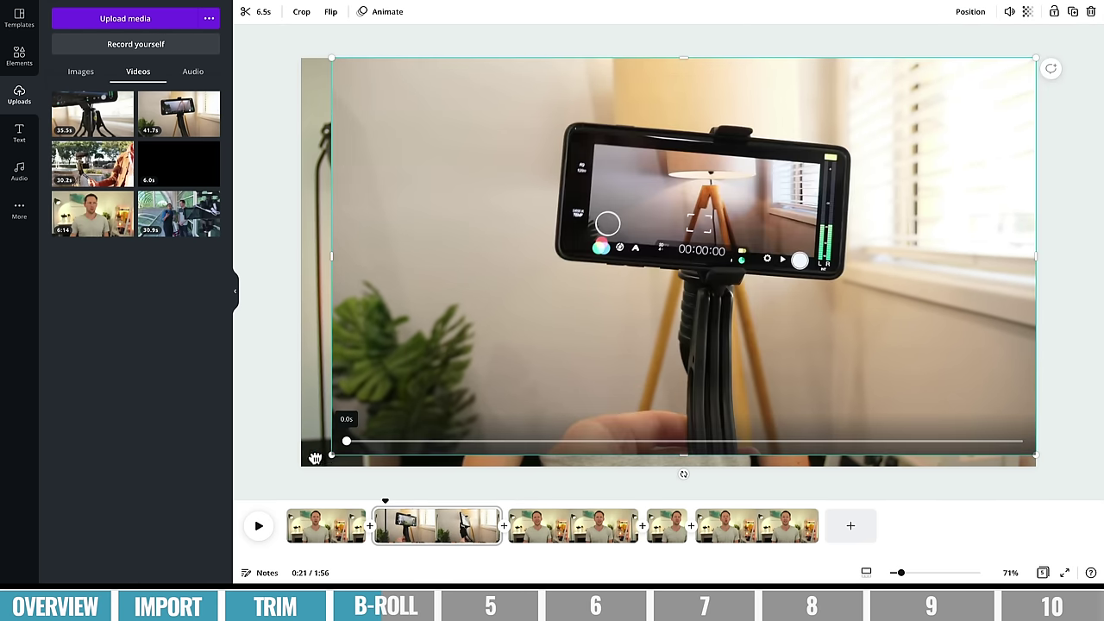
{"action": "left_click_drag", "start_coordinate": [332, 454], "coordinate": [295, 466]}
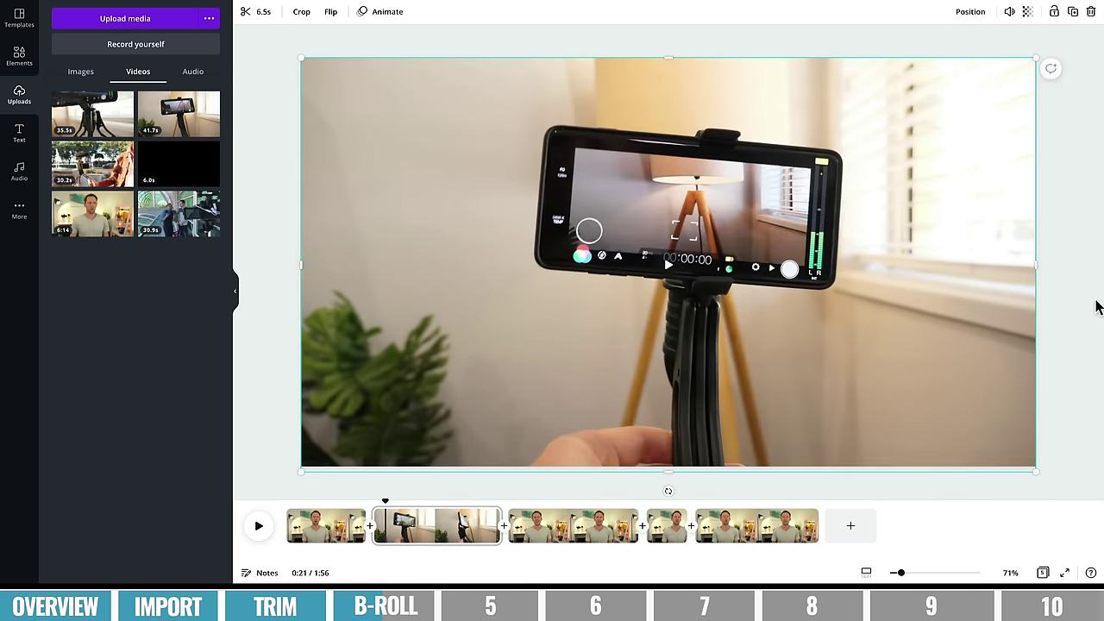
{"action": "left_click", "coordinate": [387, 526]}
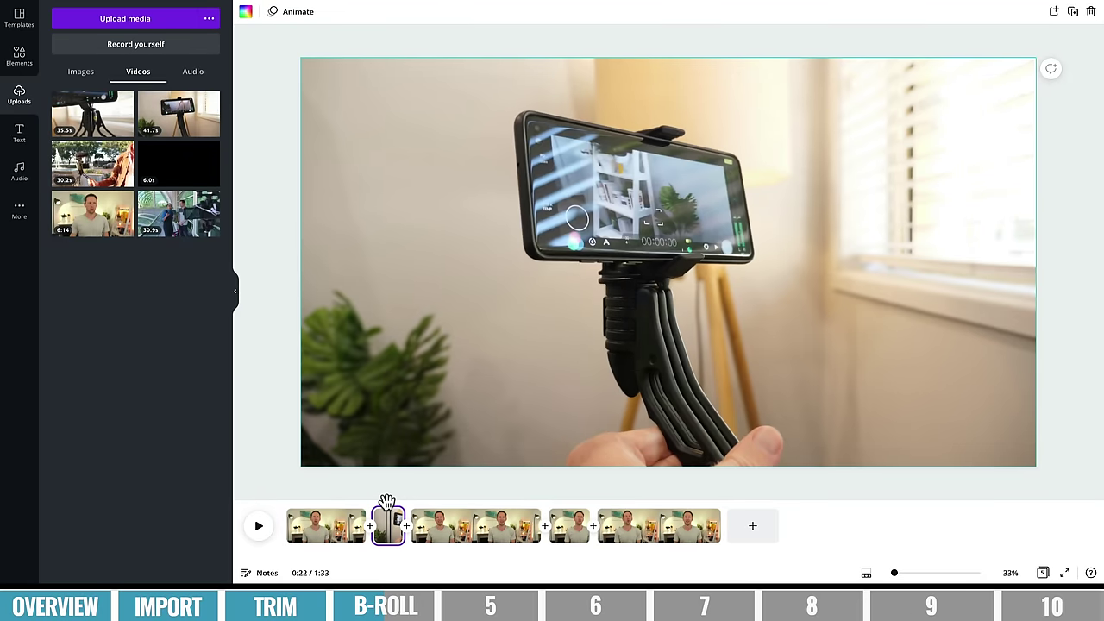
{"action": "left_click", "coordinate": [697, 290]}
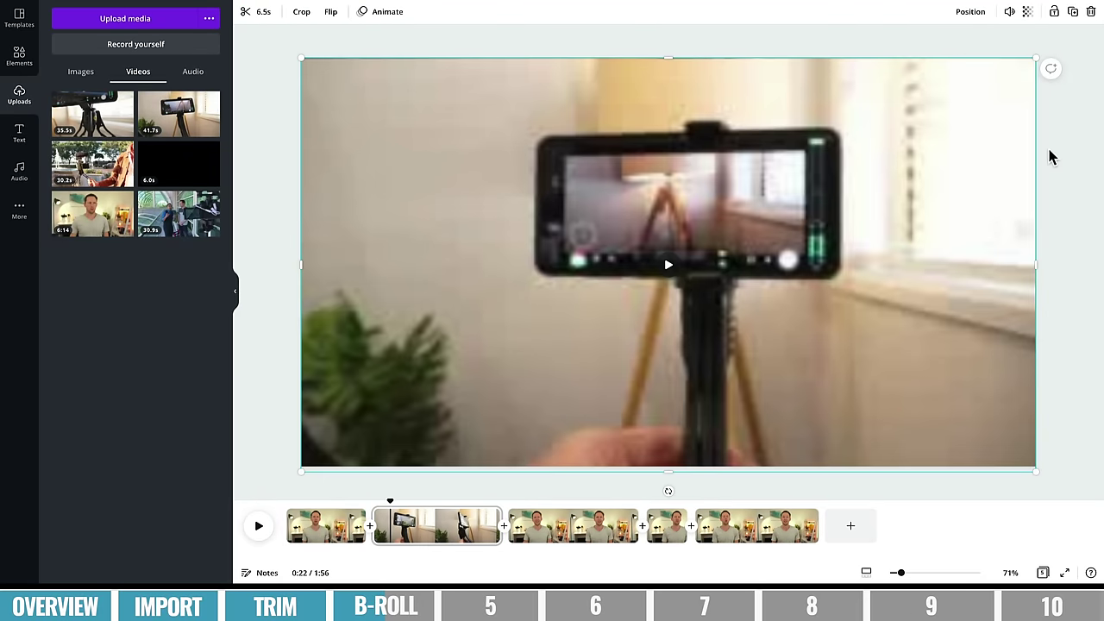
{"action": "left_click", "coordinate": [405, 522]}
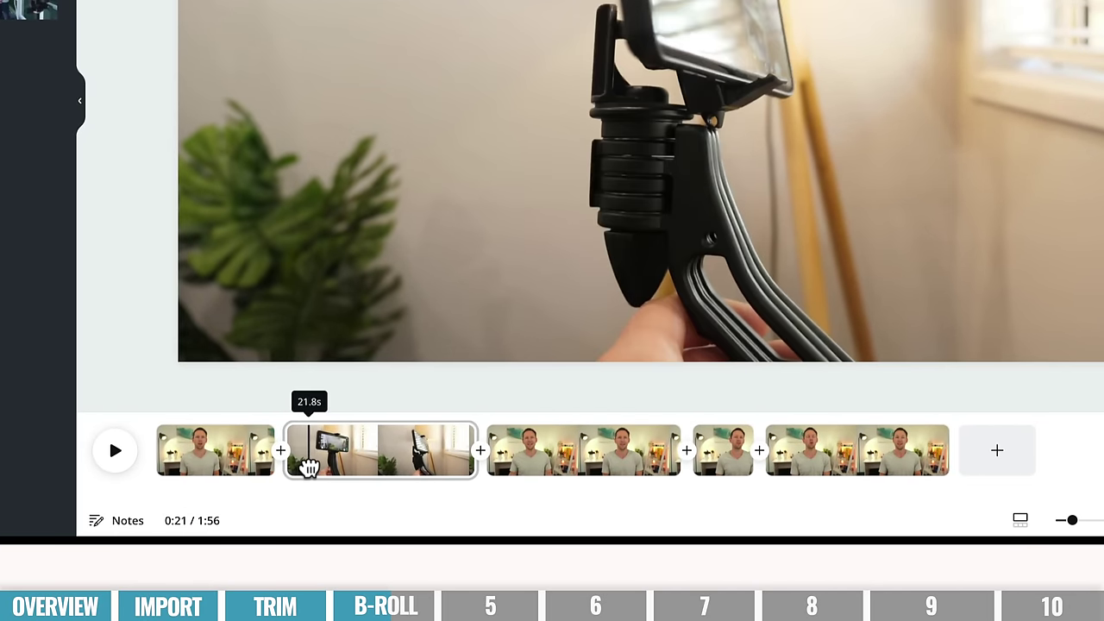
- Split page 2 at 0:24 and delete the b-roll from the second part
{"action": "left_click", "coordinate": [328, 409]}
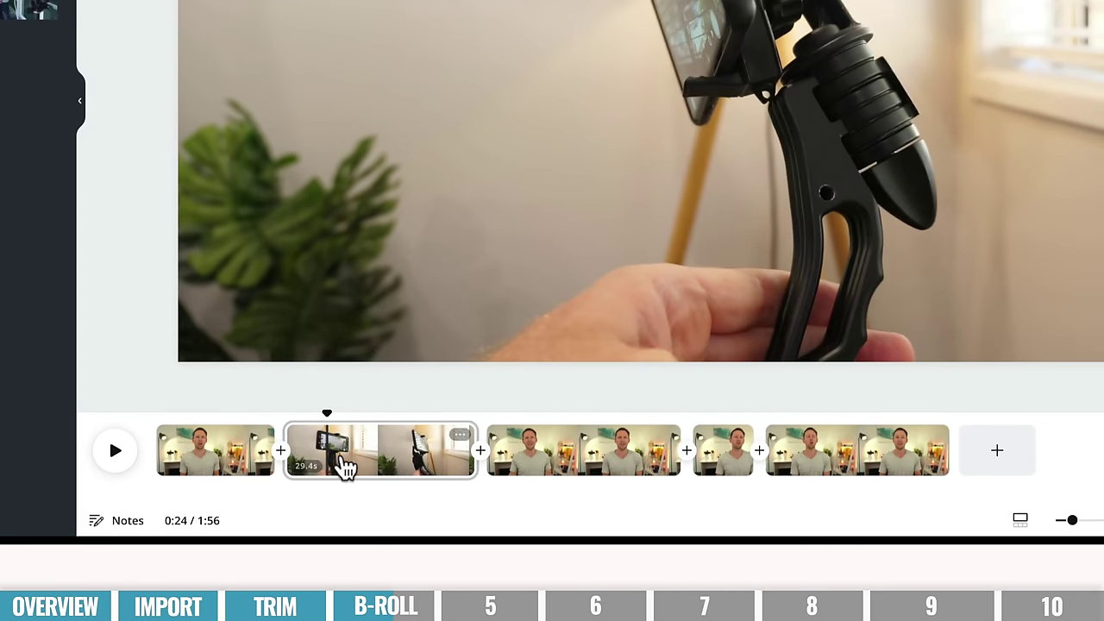
{"action": "right_click", "coordinate": [332, 453]}
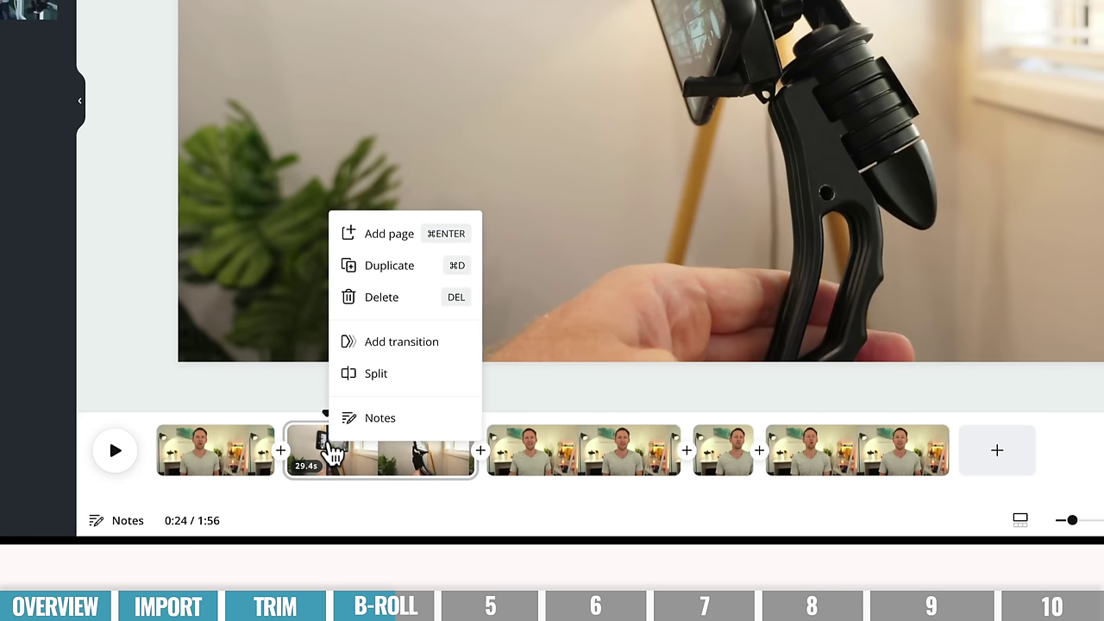
{"action": "left_click", "coordinate": [446, 382]}
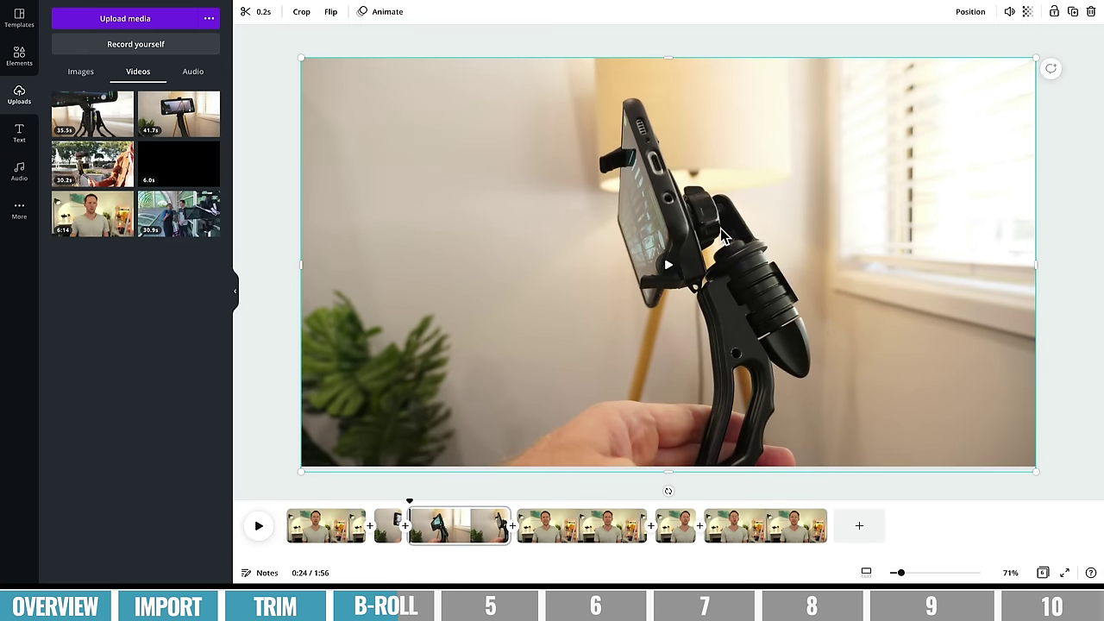
{"action": "key", "text": "Delete"}
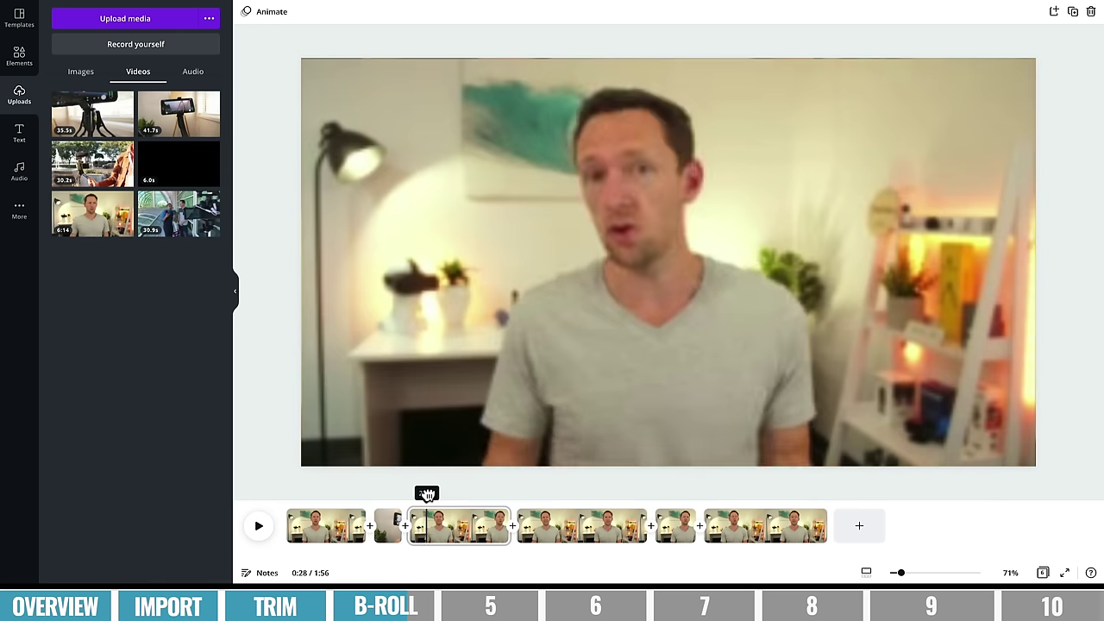
- Add the 30.2s outdoor clip at 0:31 as a small top-right picture-in-picture inset
{"action": "left_click", "coordinate": [435, 495]}
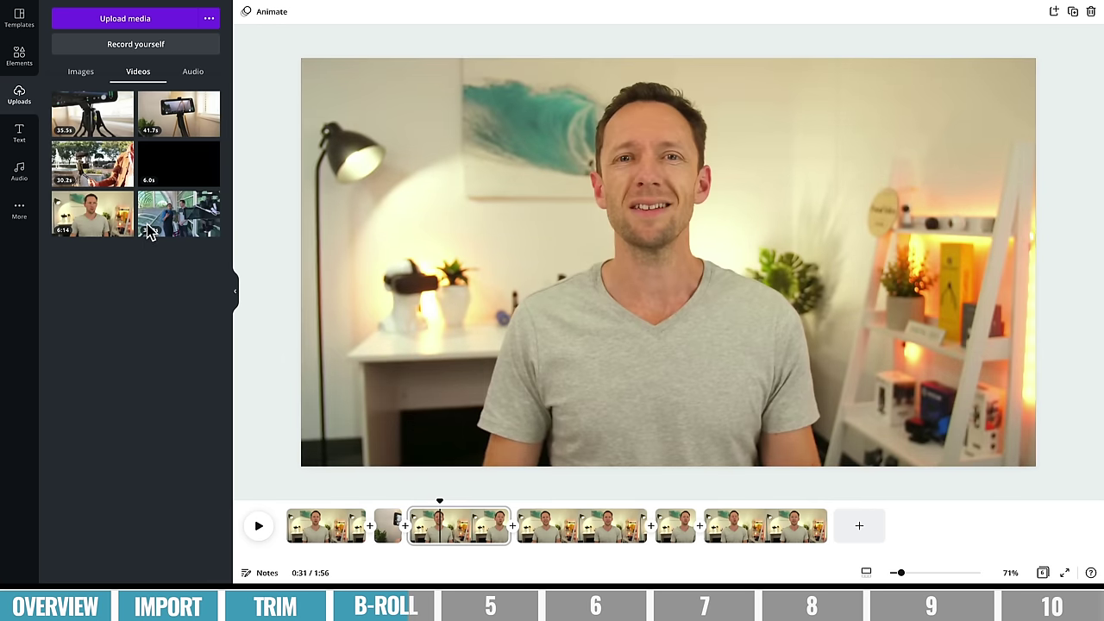
{"action": "left_click_drag", "start_coordinate": [110, 155], "coordinate": [708, 268]}
{"action": "left_click_drag", "start_coordinate": [412, 431], "coordinate": [747, 251]}
{"action": "left_click_drag", "start_coordinate": [819, 203], "coordinate": [809, 192]}
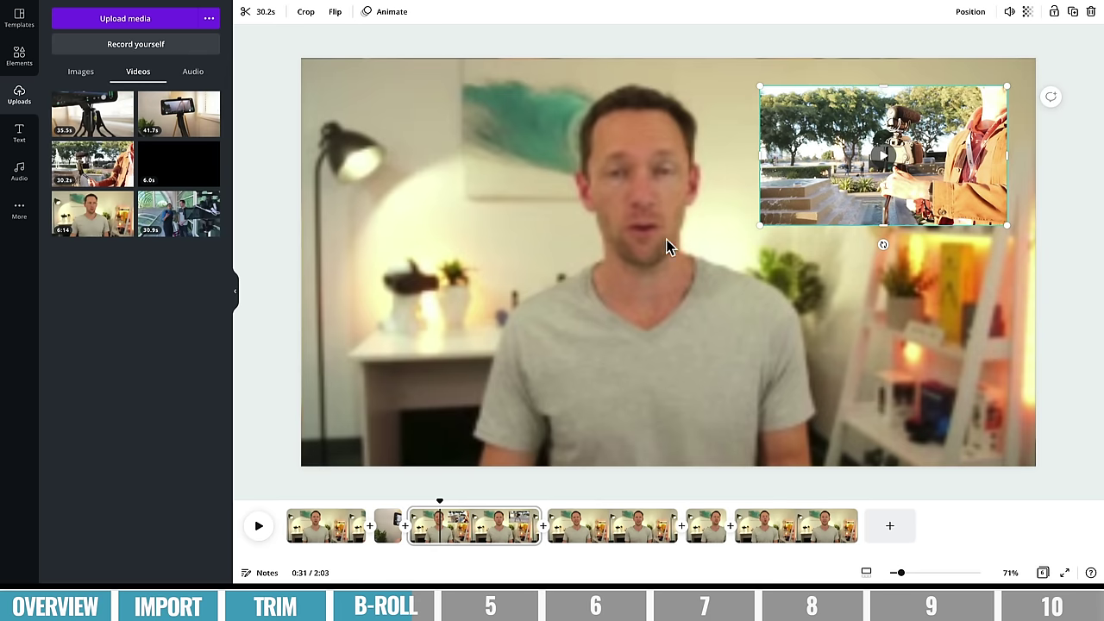
{"action": "mouse_move", "coordinate": [860, 130]}
{"action": "mouse_move", "coordinate": [1003, 185]}
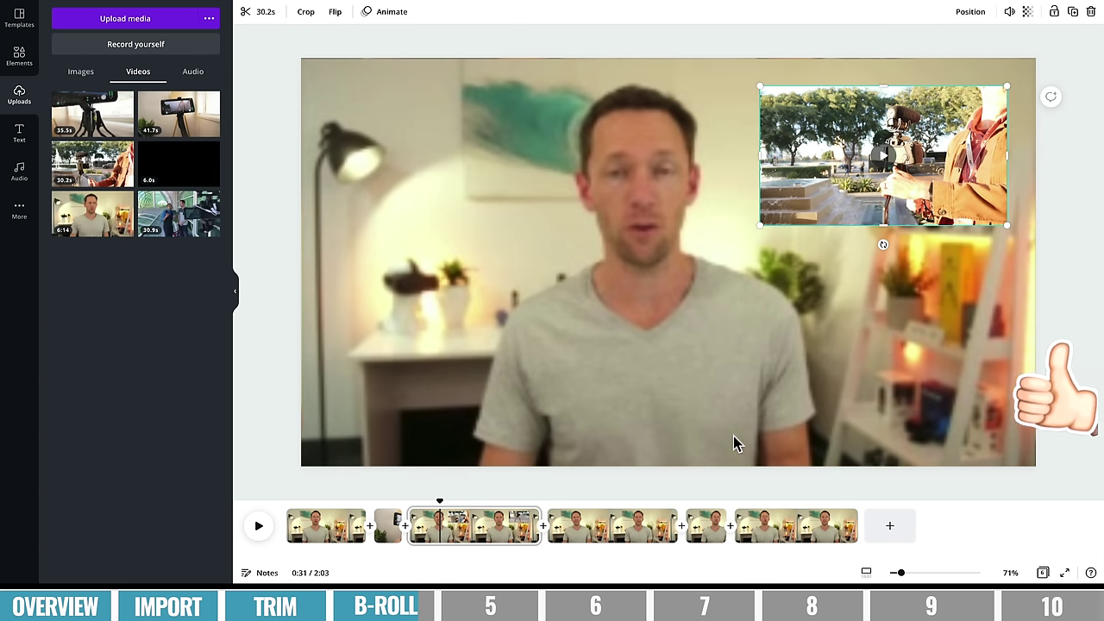
{"action": "left_click_drag", "start_coordinate": [439, 501], "coordinate": [388, 501]}
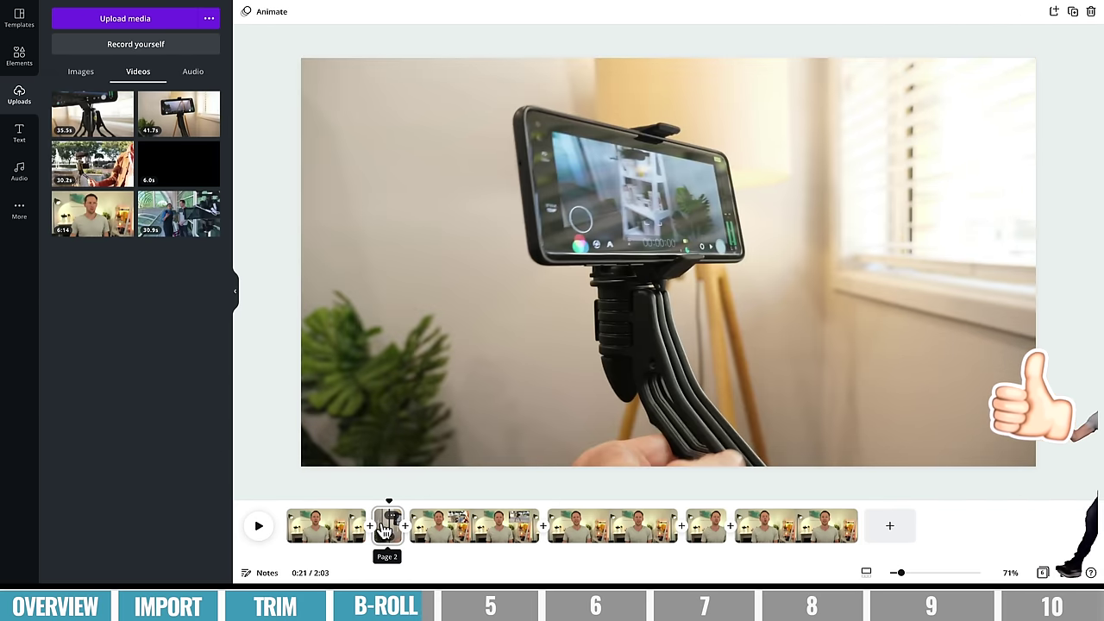
- Mute the tripod b-roll clip on page 2 by setting its volume to 0
{"action": "left_click", "coordinate": [704, 140]}
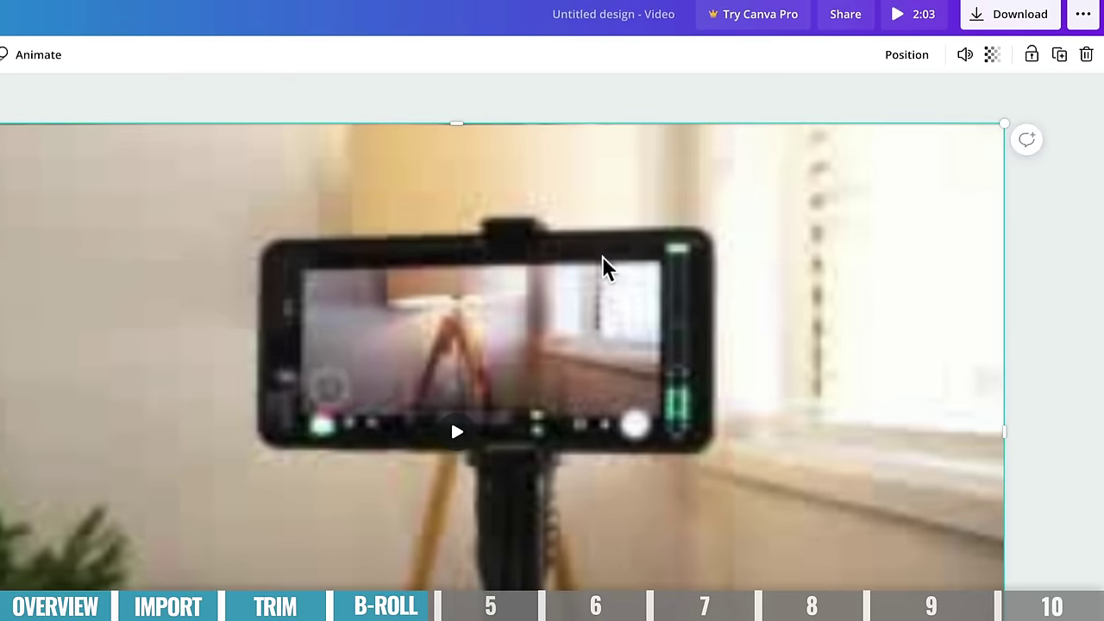
{"action": "left_click", "coordinate": [967, 57]}
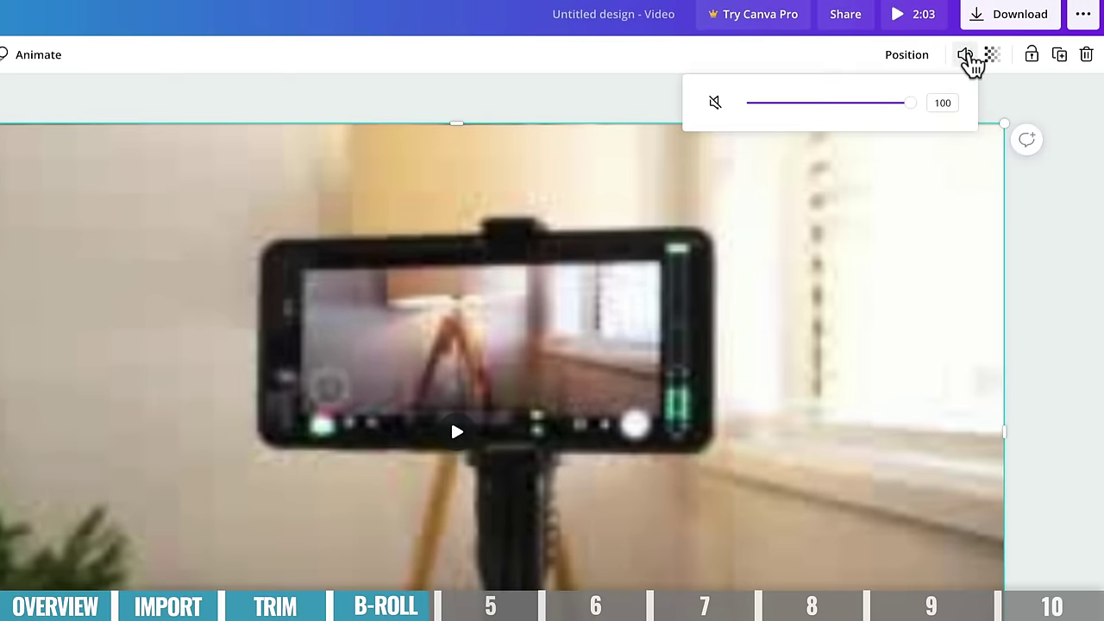
{"action": "left_click", "coordinate": [715, 103]}
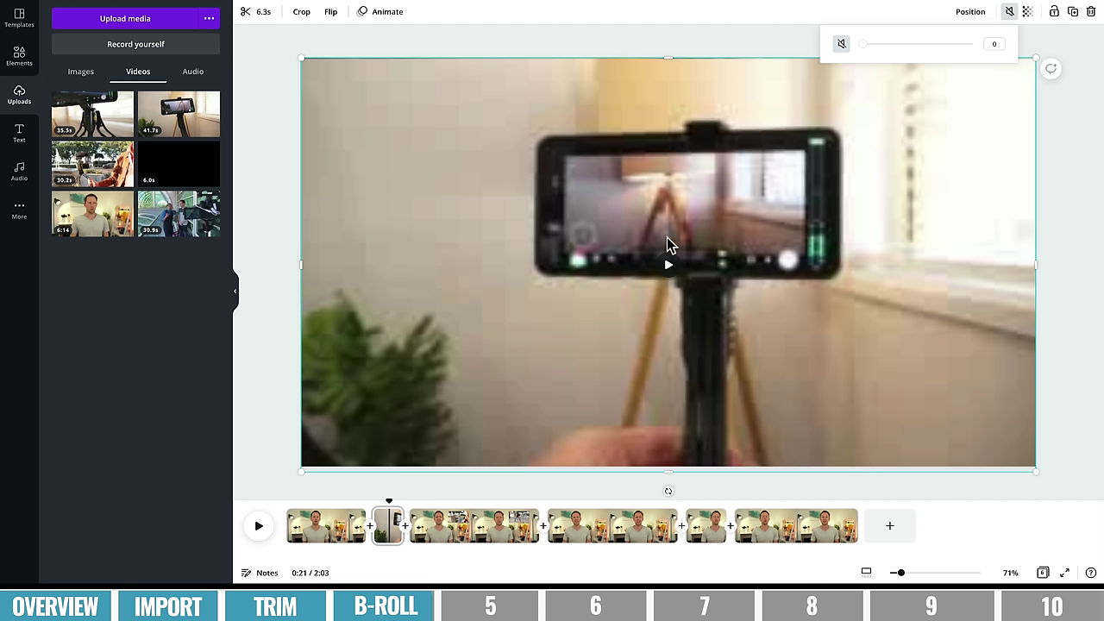
{"action": "left_click", "coordinate": [442, 526]}
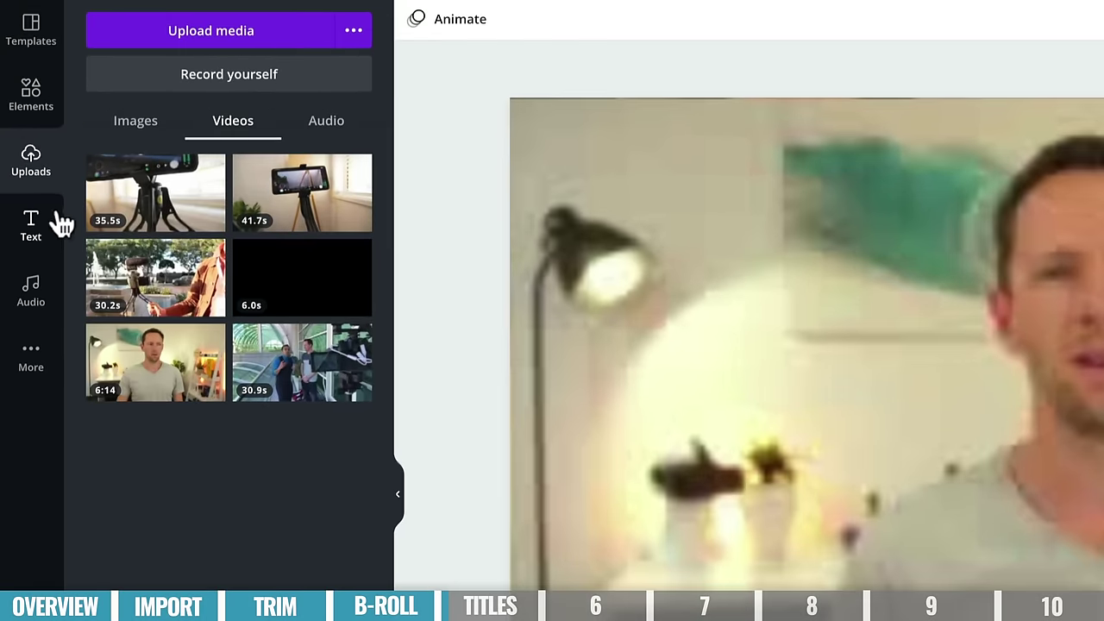
- Browse the Text library and drop the HUSTLE style onto the video, typing 'J'
{"action": "left_click", "coordinate": [39, 234]}
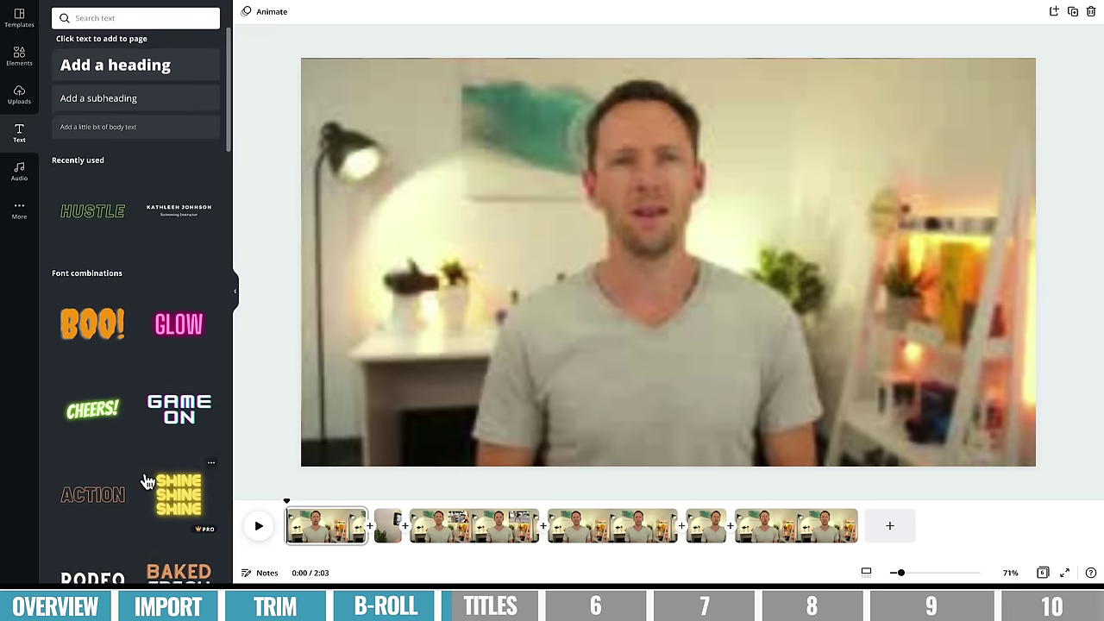
{"action": "scroll", "coordinate": [143, 481], "scroll_direction": "down", "scroll_amount": 5}
{"action": "scroll", "coordinate": [143, 480], "scroll_direction": "down", "scroll_amount": 2}
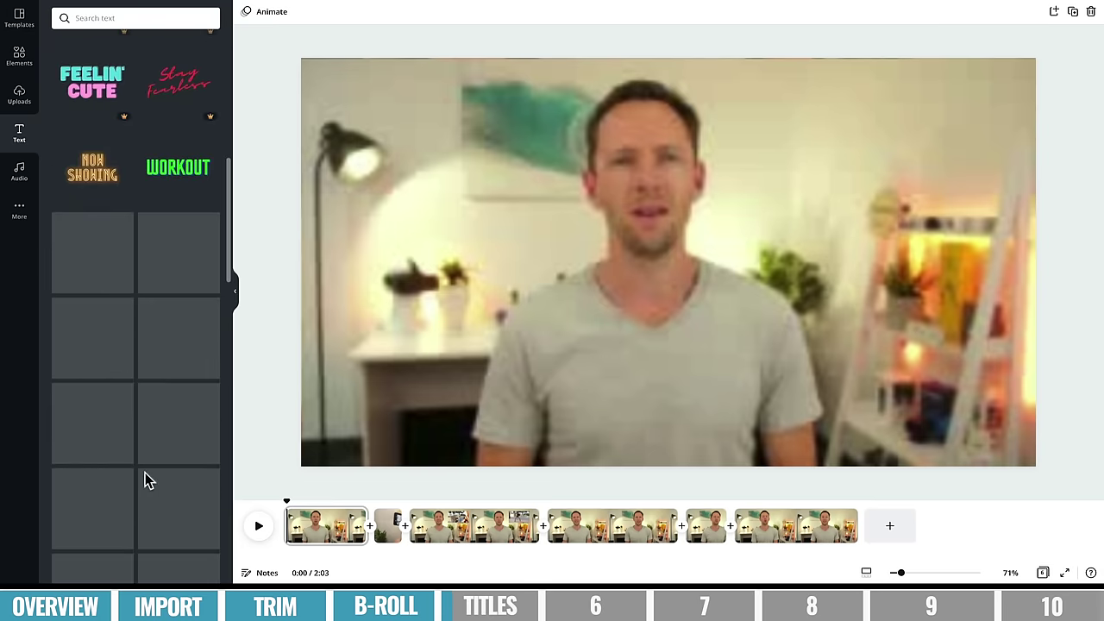
{"action": "scroll", "coordinate": [147, 481], "scroll_direction": "down", "scroll_amount": 10}
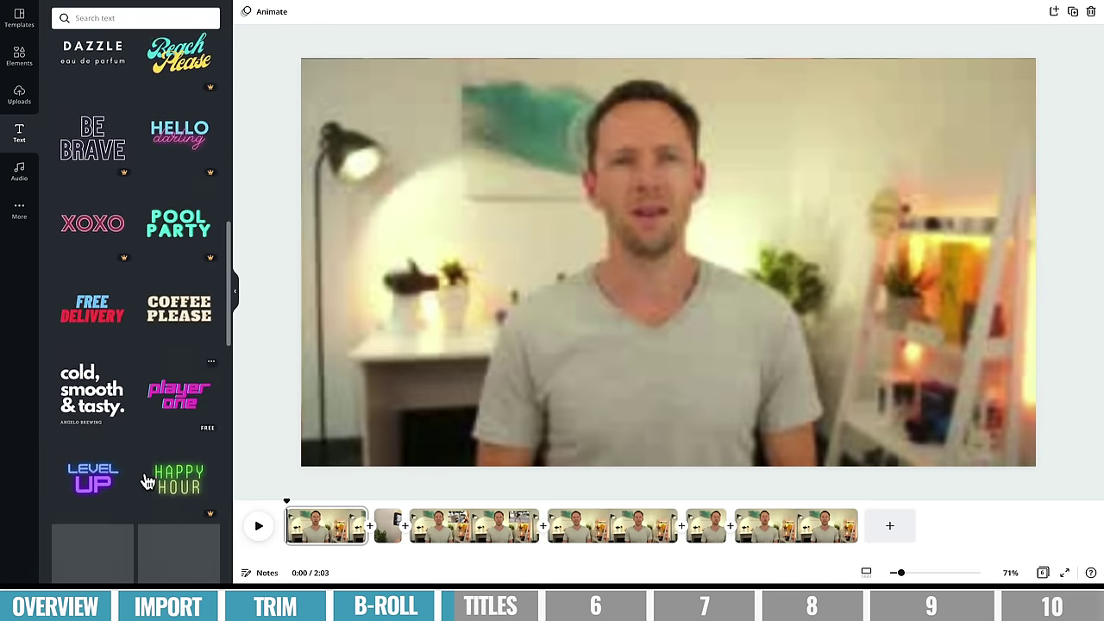
{"action": "scroll", "coordinate": [97, 386], "scroll_direction": "down", "scroll_amount": 1}
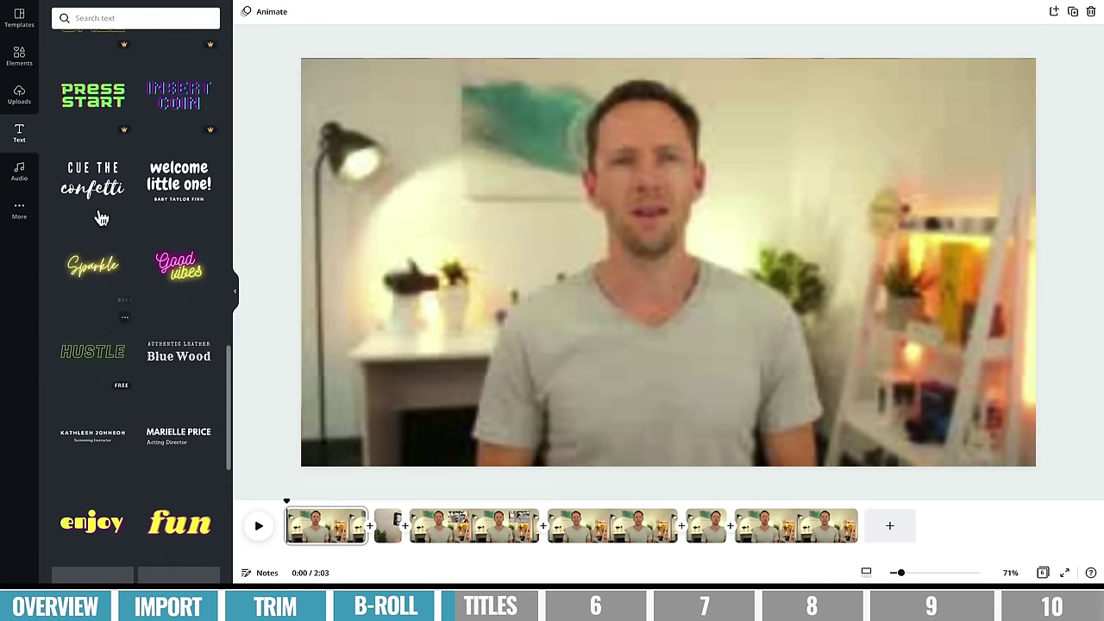
{"action": "scroll", "coordinate": [115, 327], "scroll_direction": "down", "scroll_amount": 2}
{"action": "left_click_drag", "start_coordinate": [106, 327], "coordinate": [621, 246]}
{"action": "double_click", "coordinate": [620, 244]}
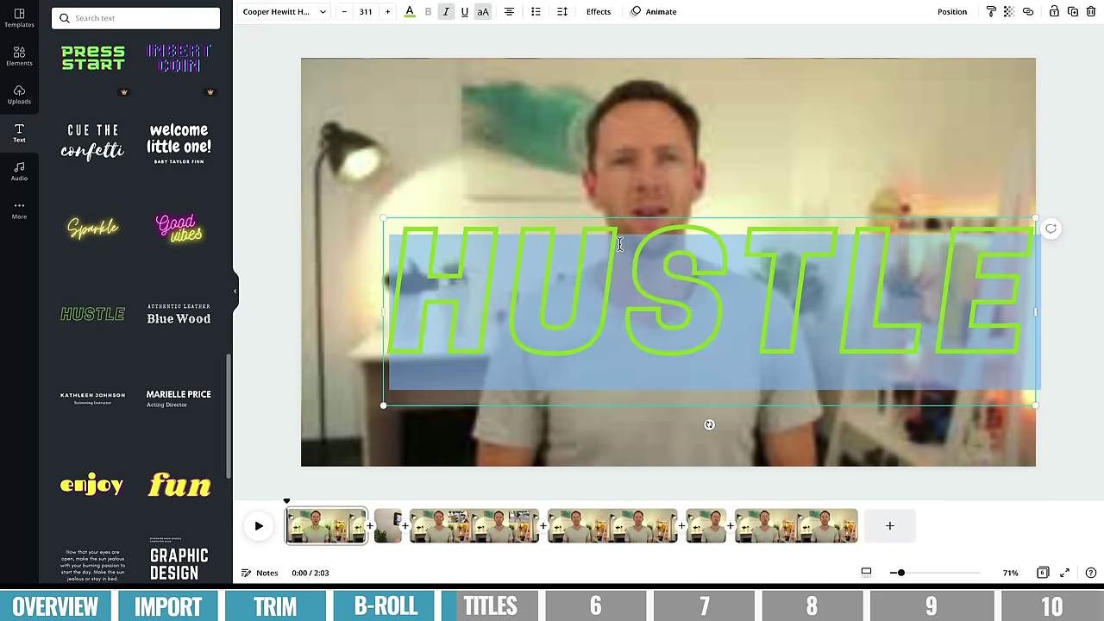
{"action": "type", "text": "J"}
- Scroll through more font combinations, then play and pause the video preview
{"action": "scroll", "coordinate": [186, 136], "scroll_direction": "down", "scroll_amount": 3}
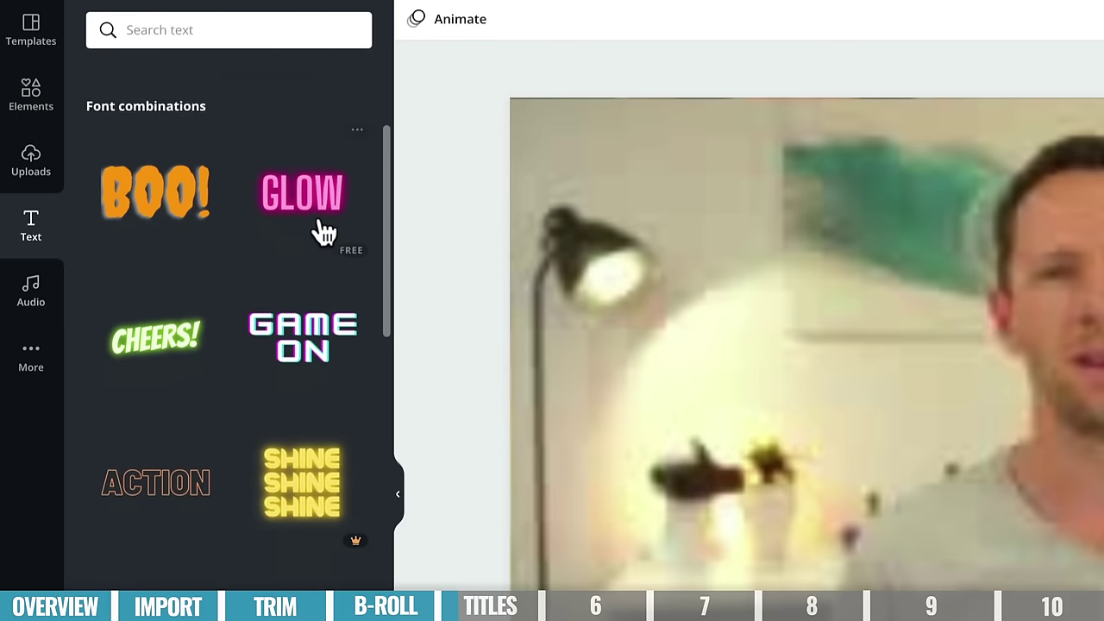
{"action": "scroll", "coordinate": [216, 229], "scroll_direction": "down", "scroll_amount": 1}
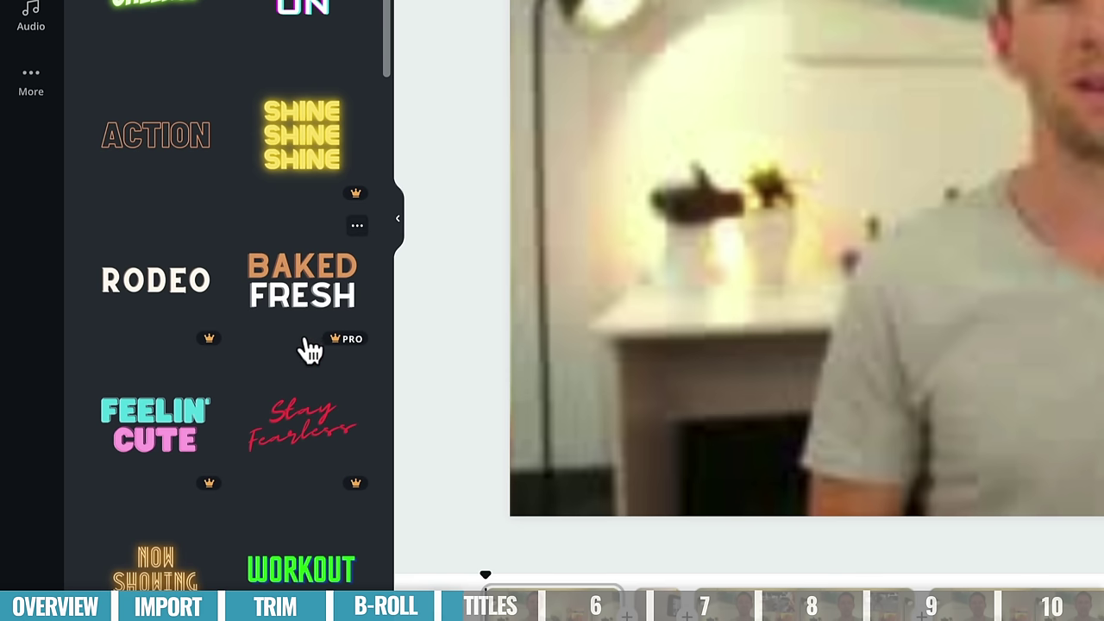
{"action": "scroll", "coordinate": [308, 350], "scroll_direction": "down", "scroll_amount": 4}
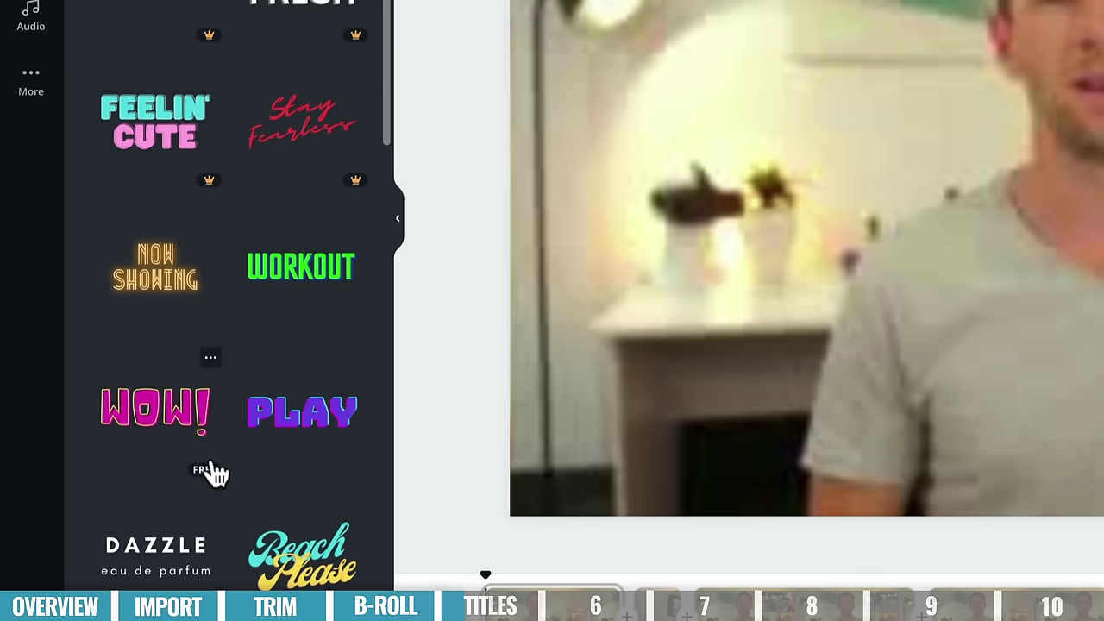
{"action": "scroll", "coordinate": [214, 473], "scroll_direction": "up", "scroll_amount": 6}
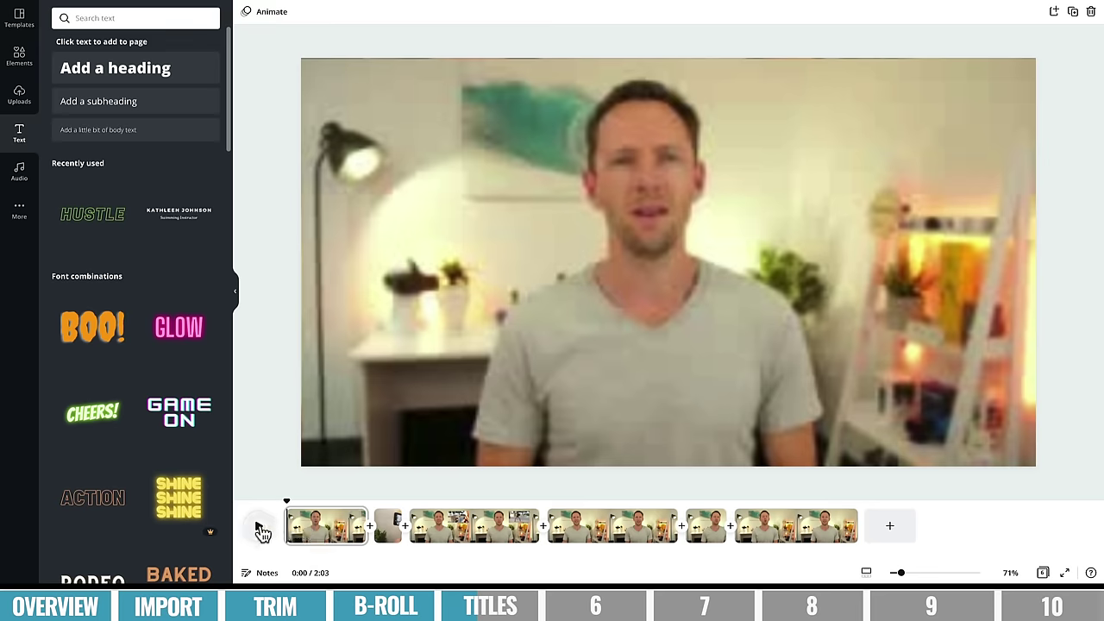
{"action": "left_click", "coordinate": [258, 533]}
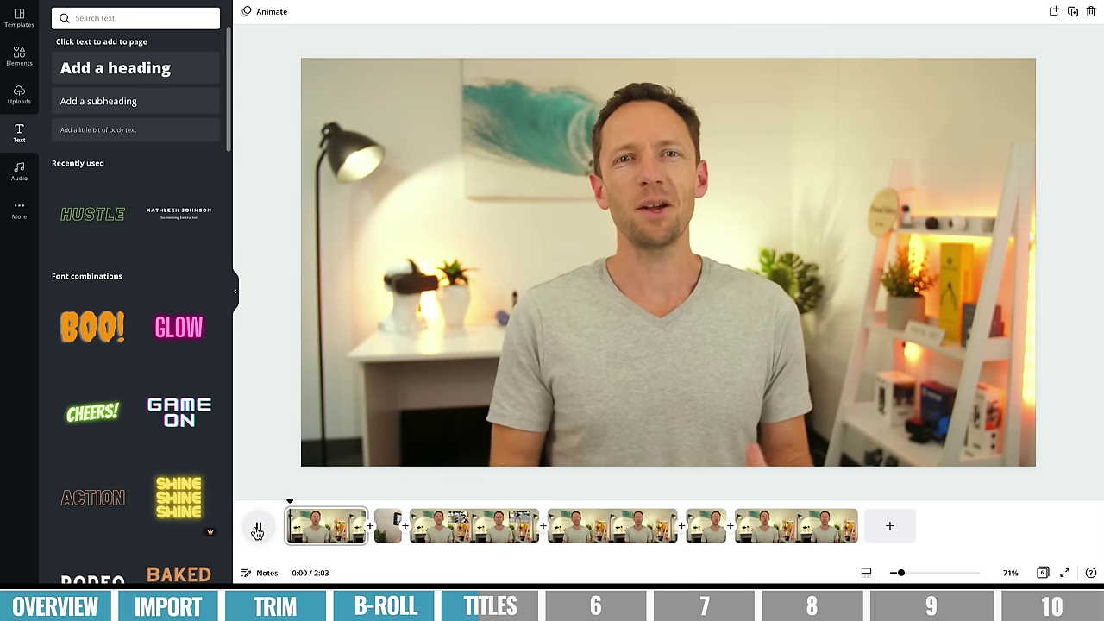
{"action": "left_click", "coordinate": [257, 533]}
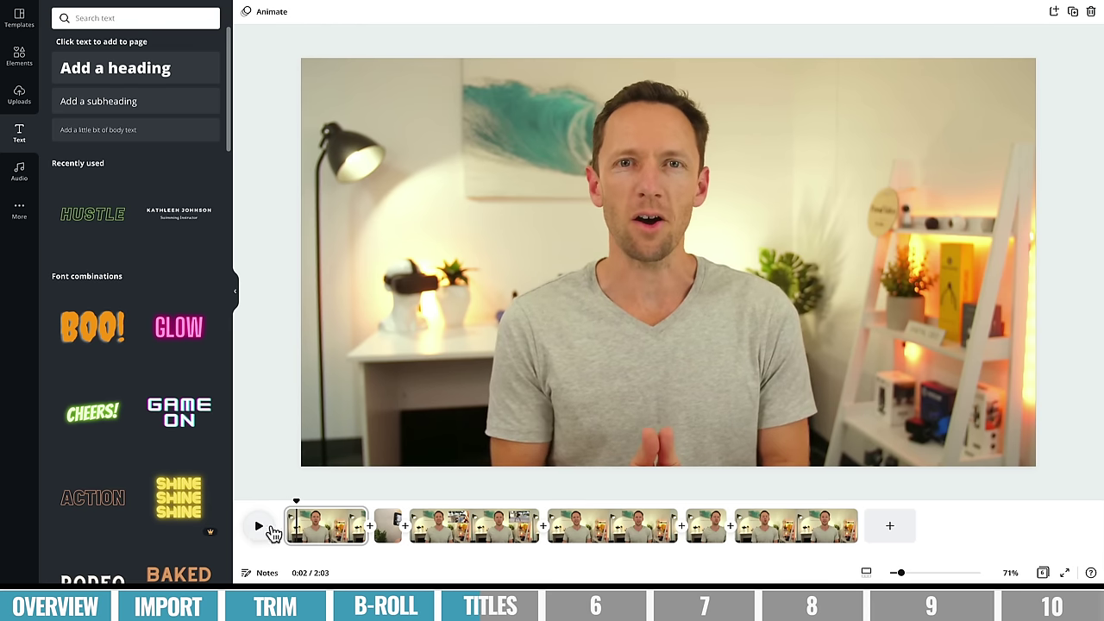
- Split the first clip at the playhead and again at 0:07, then select the first part
{"action": "right_click", "coordinate": [297, 528]}
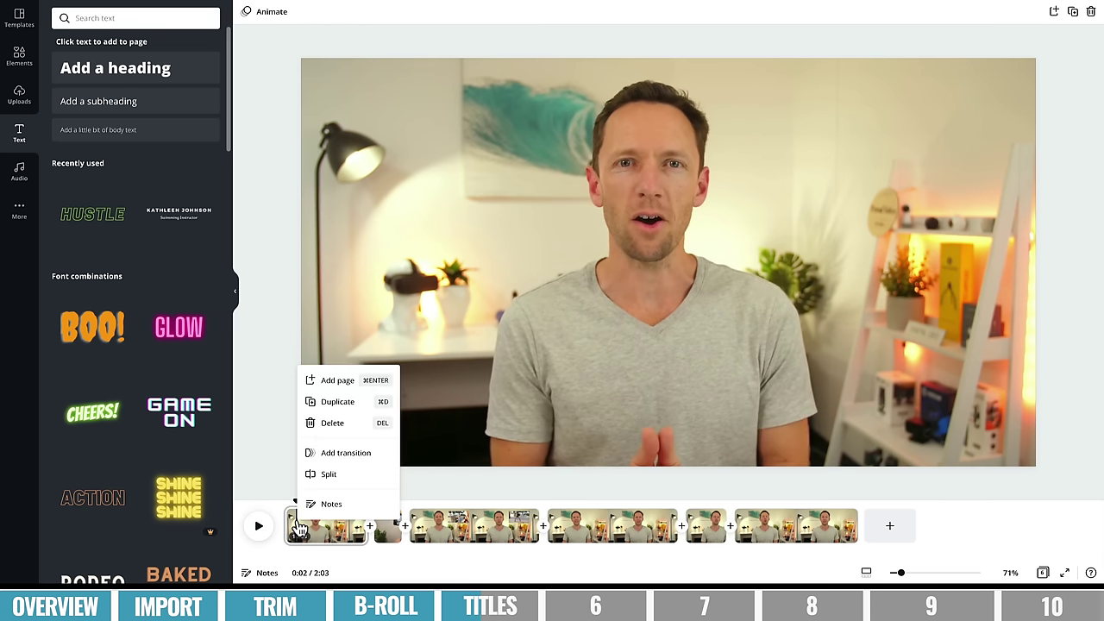
{"action": "left_click", "coordinate": [329, 474]}
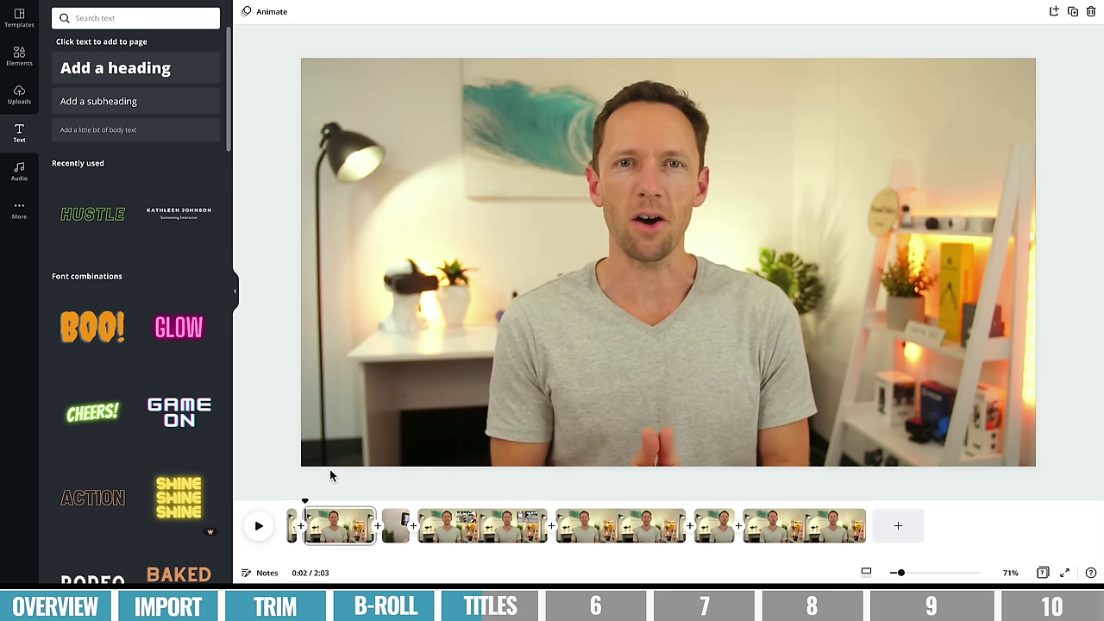
{"action": "key", "text": "space"}
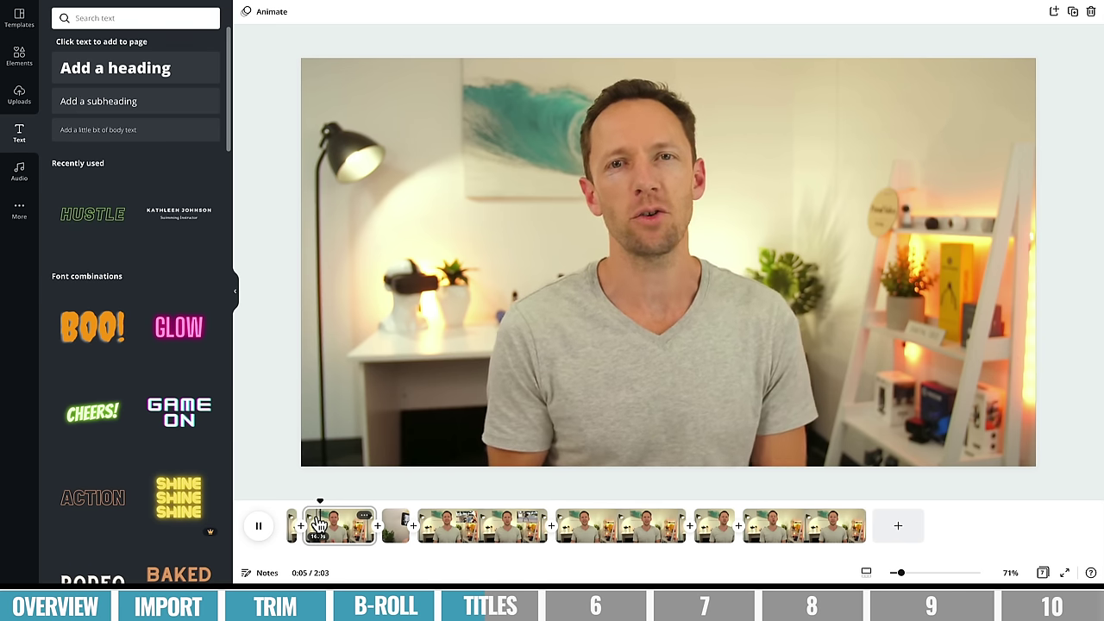
{"action": "key", "text": "space"}
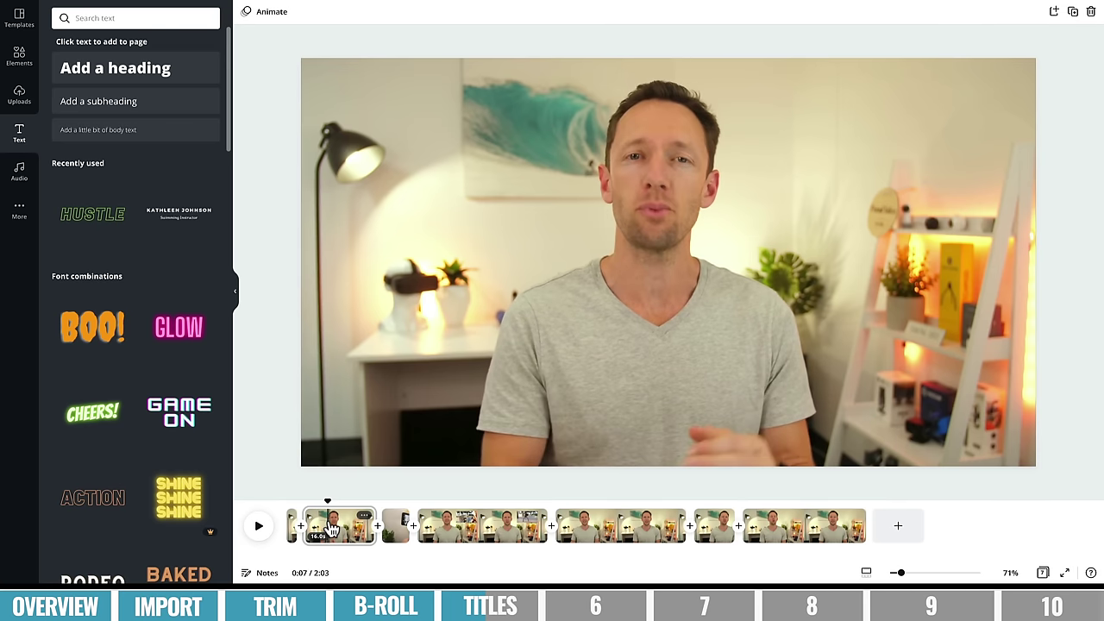
{"action": "right_click", "coordinate": [331, 530]}
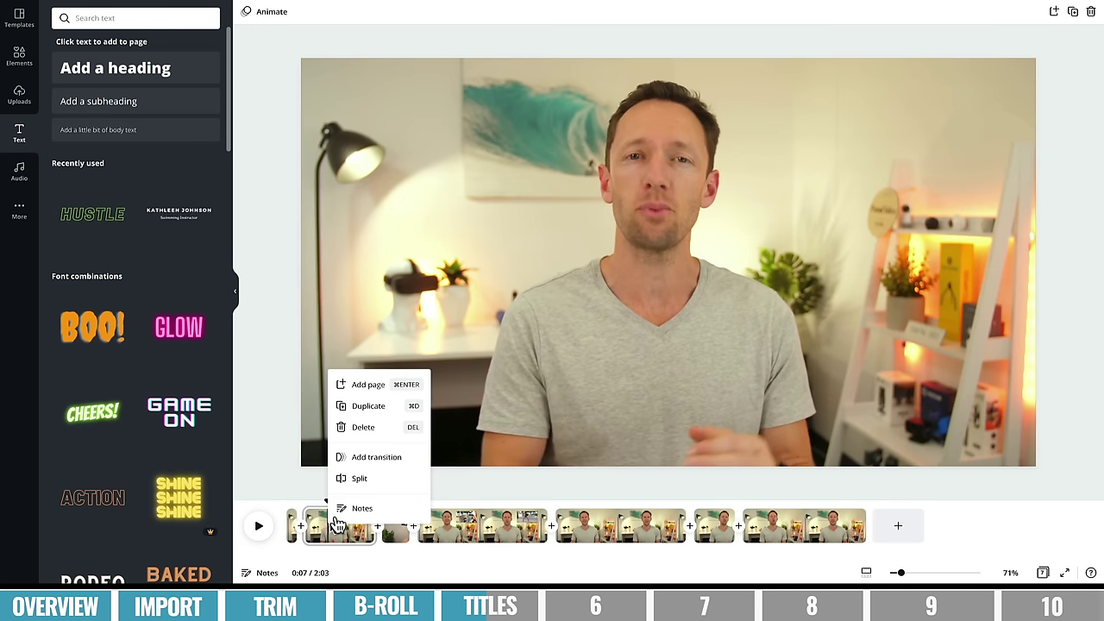
{"action": "left_click", "coordinate": [352, 485]}
{"action": "left_click", "coordinate": [319, 533]}
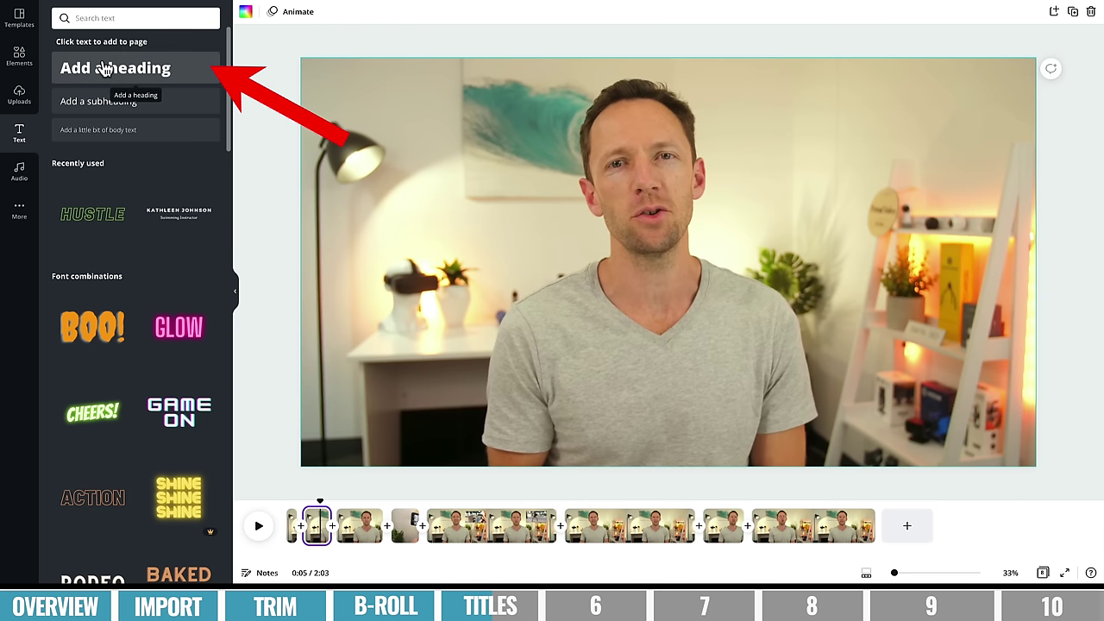
- Add a heading with the speaker's name, formatted in Oswald, bold and white
{"action": "left_click_drag", "start_coordinate": [104, 69], "coordinate": [382, 353]}
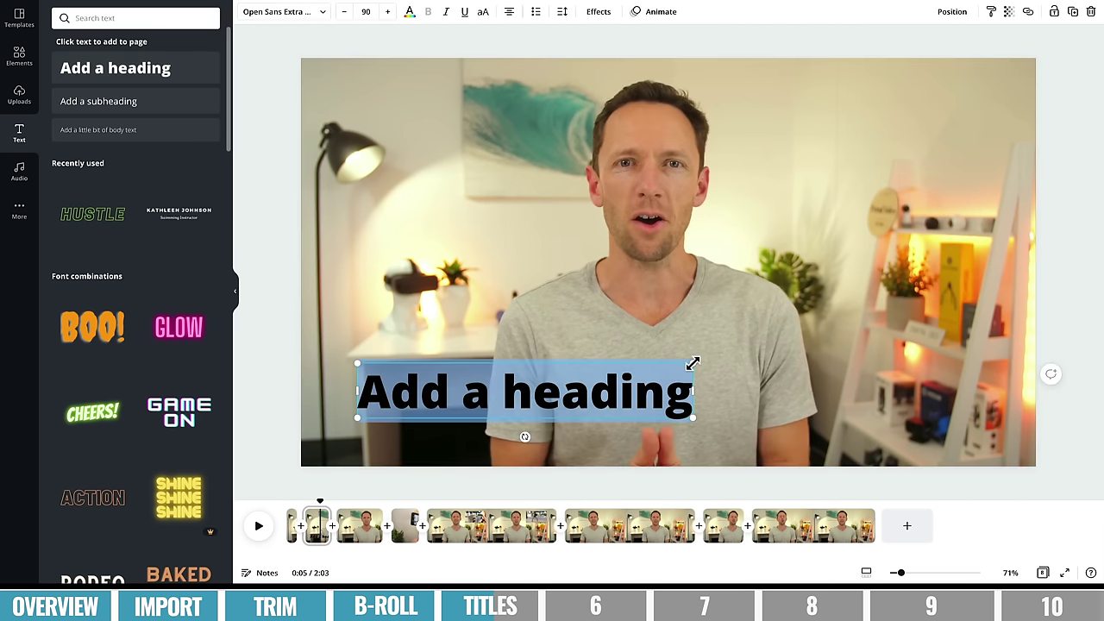
{"action": "type", "text": "JUSTIN BROWN"}
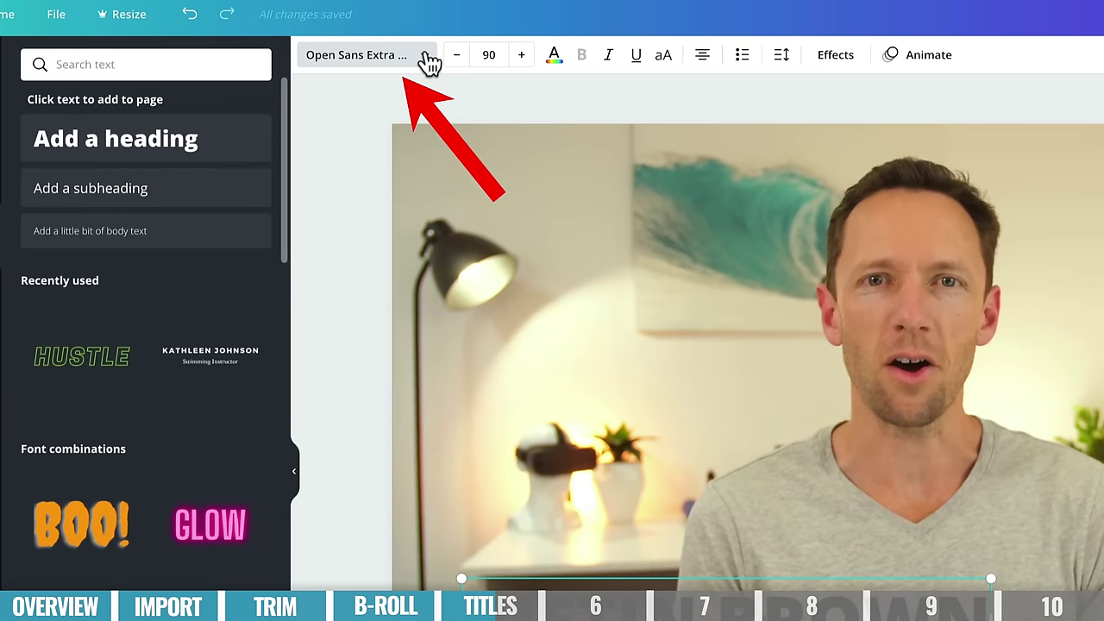
{"action": "left_click", "coordinate": [429, 60]}
{"action": "left_click", "coordinate": [52, 173]}
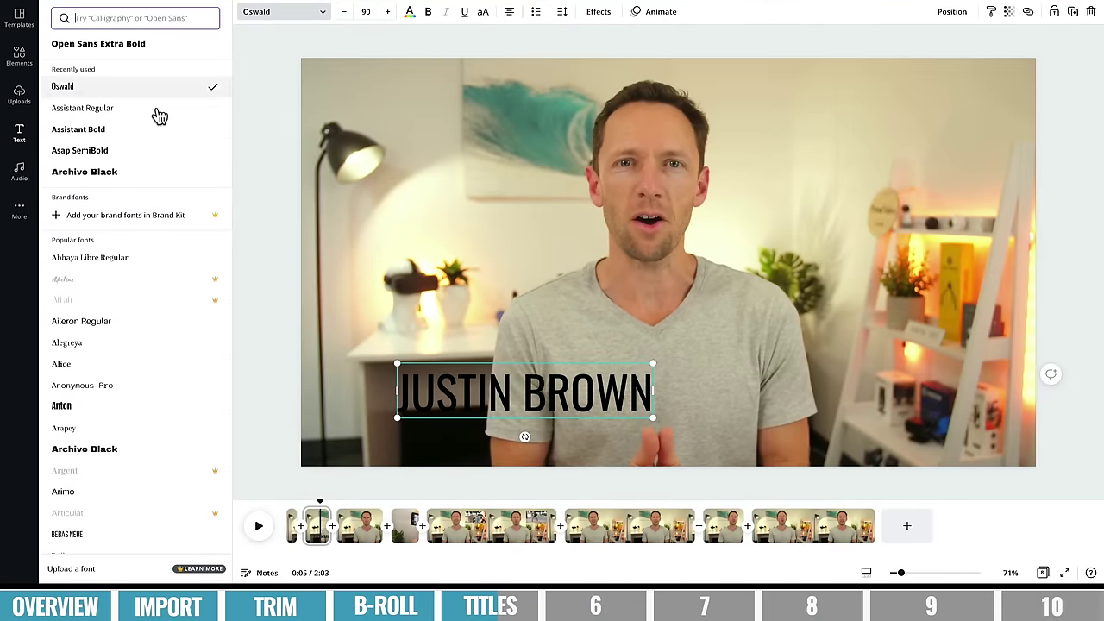
{"action": "double_click", "coordinate": [464, 386]}
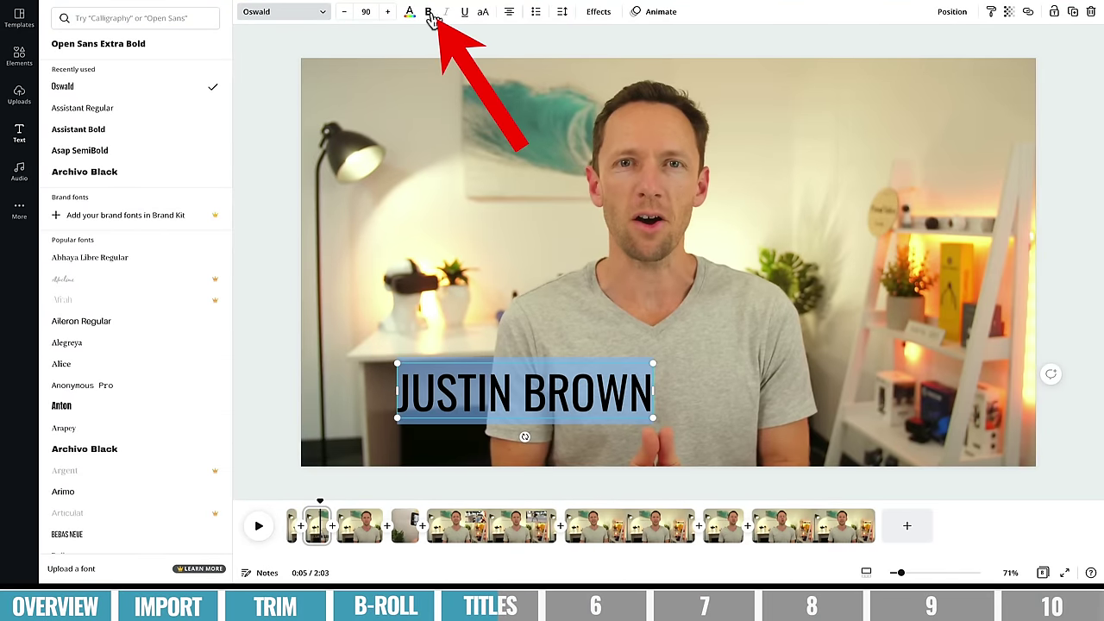
{"action": "left_click", "coordinate": [428, 14]}
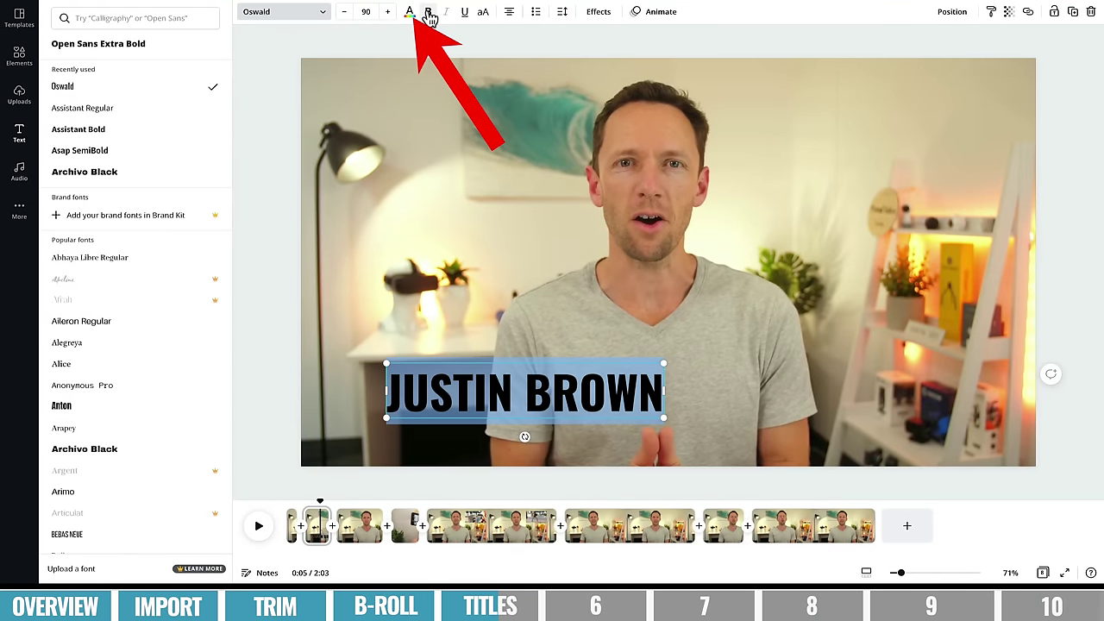
{"action": "left_click", "coordinate": [410, 13]}
{"action": "left_click", "coordinate": [120, 69]}
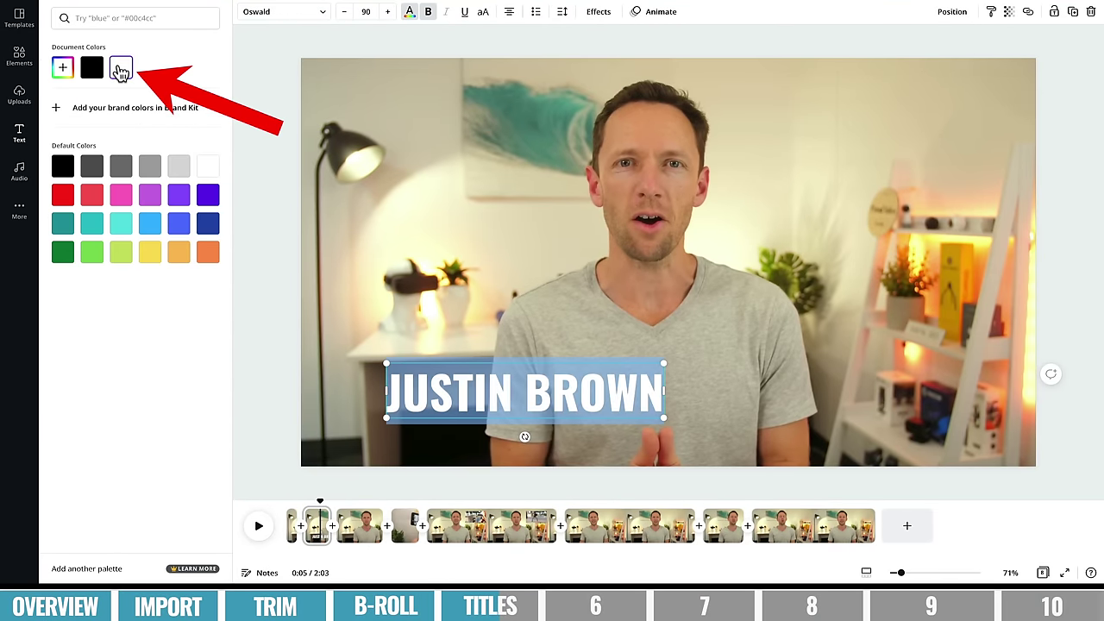
- Shrink the name title to size 56.1 and move it to the lower-left corner
{"action": "left_click_drag", "start_coordinate": [662, 364], "coordinate": [560, 388]}
{"action": "left_click_drag", "start_coordinate": [481, 436], "coordinate": [428, 457]}
{"action": "left_click", "coordinate": [513, 352]}
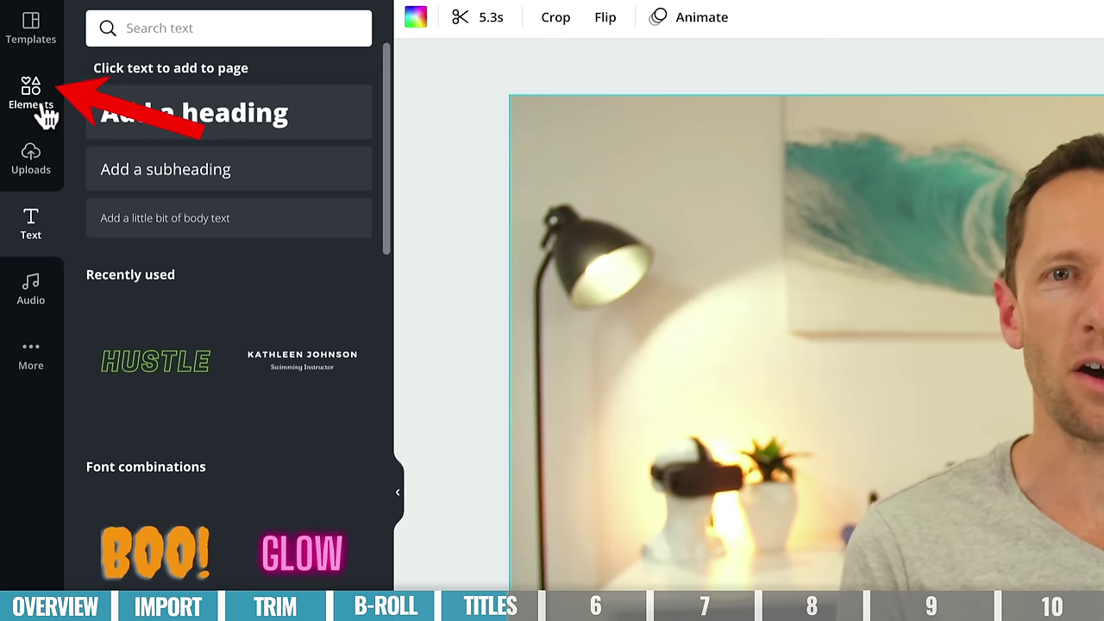
- Search Elements for rectangles and add a black rectangle onto the video
{"action": "left_click", "coordinate": [22, 58]}
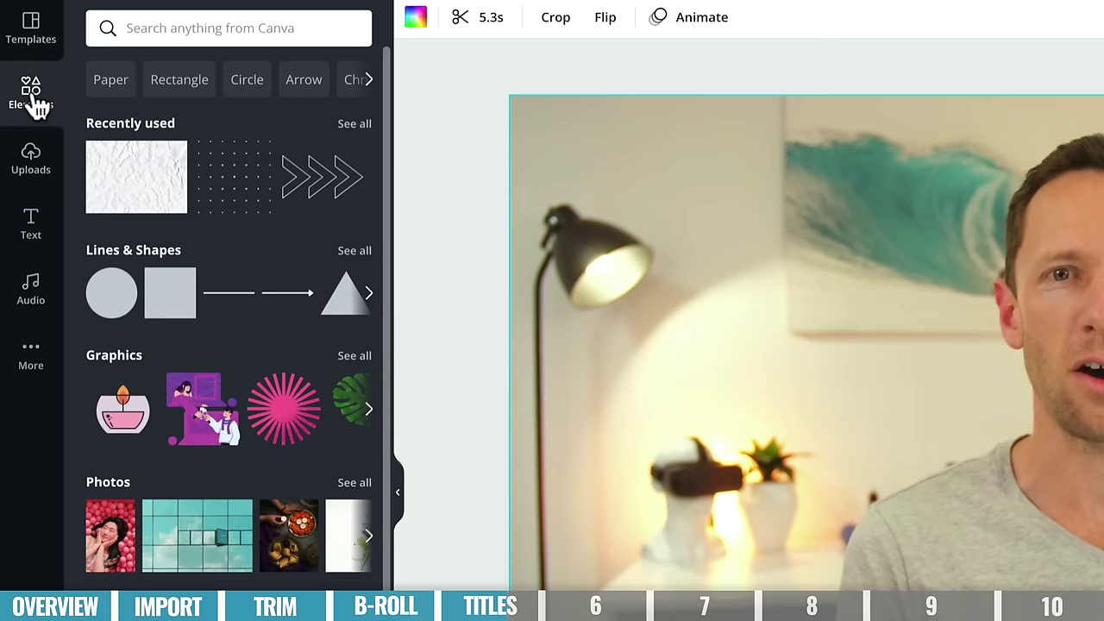
{"action": "left_click", "coordinate": [162, 86]}
{"action": "scroll", "coordinate": [229, 345], "scroll_direction": "down", "scroll_amount": 5}
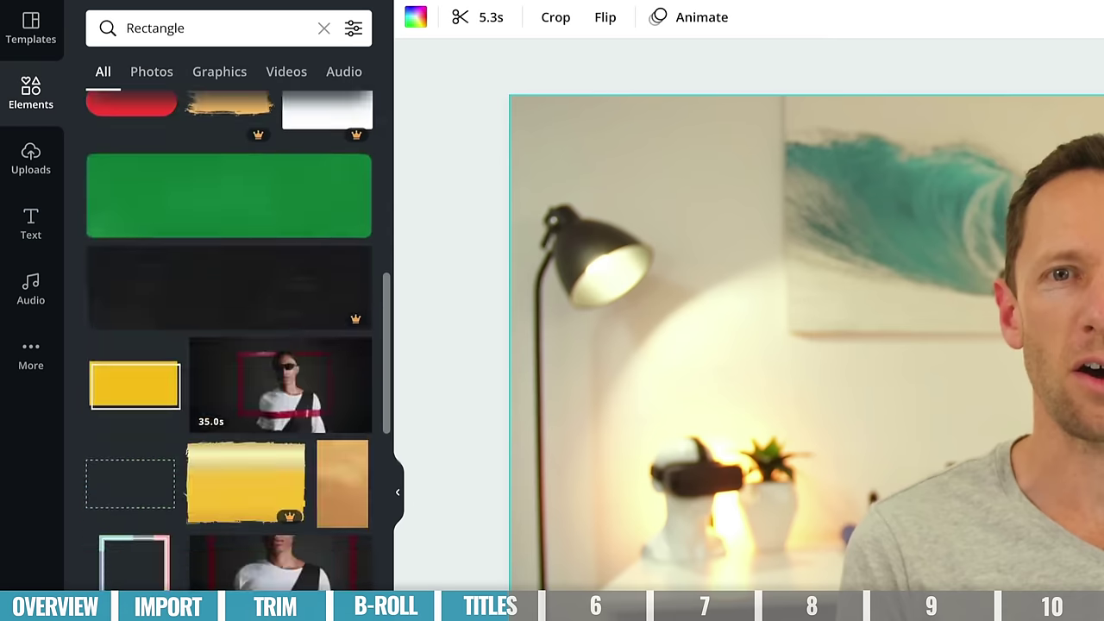
{"action": "scroll", "coordinate": [229, 341], "scroll_direction": "down", "scroll_amount": 10}
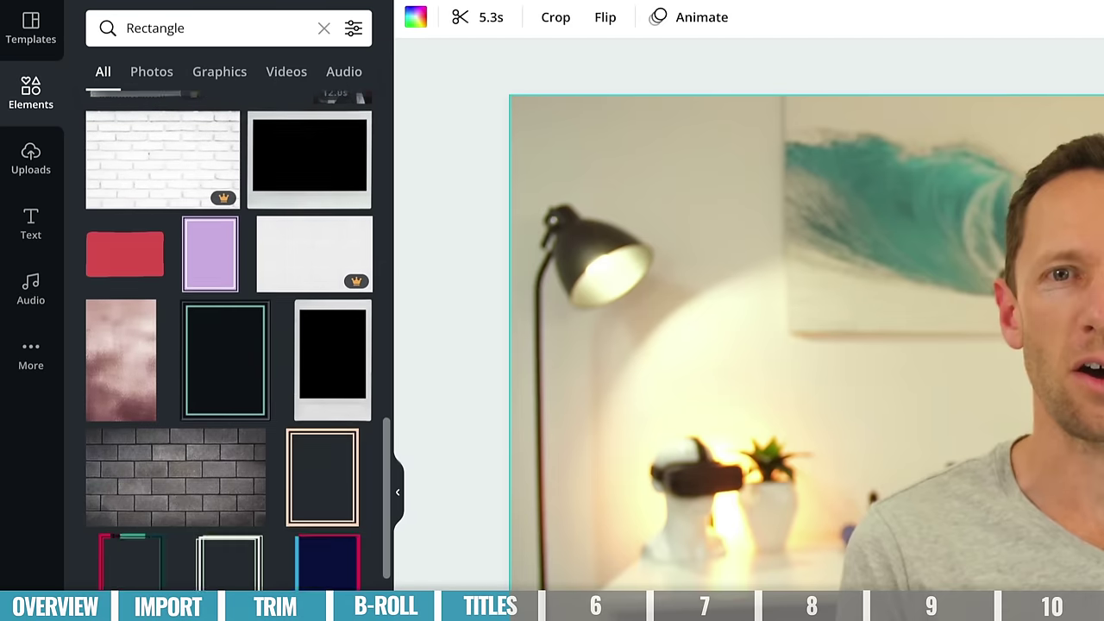
{"action": "scroll", "coordinate": [229, 340], "scroll_direction": "down", "scroll_amount": 3}
{"action": "scroll", "coordinate": [229, 341], "scroll_direction": "up", "scroll_amount": 15}
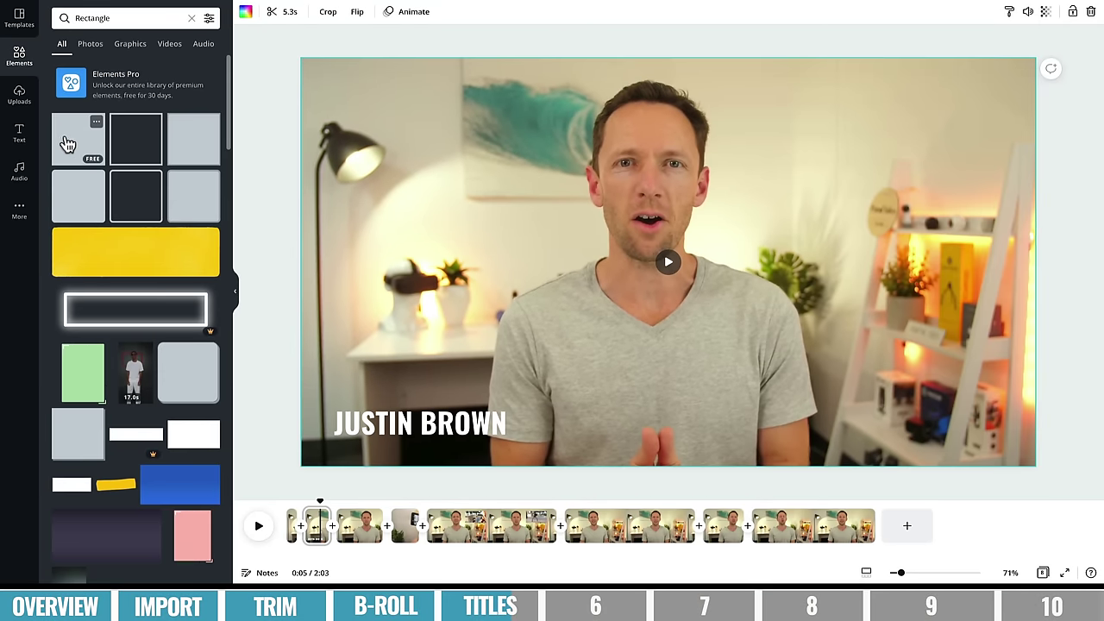
{"action": "left_click_drag", "start_coordinate": [72, 144], "coordinate": [490, 241]}
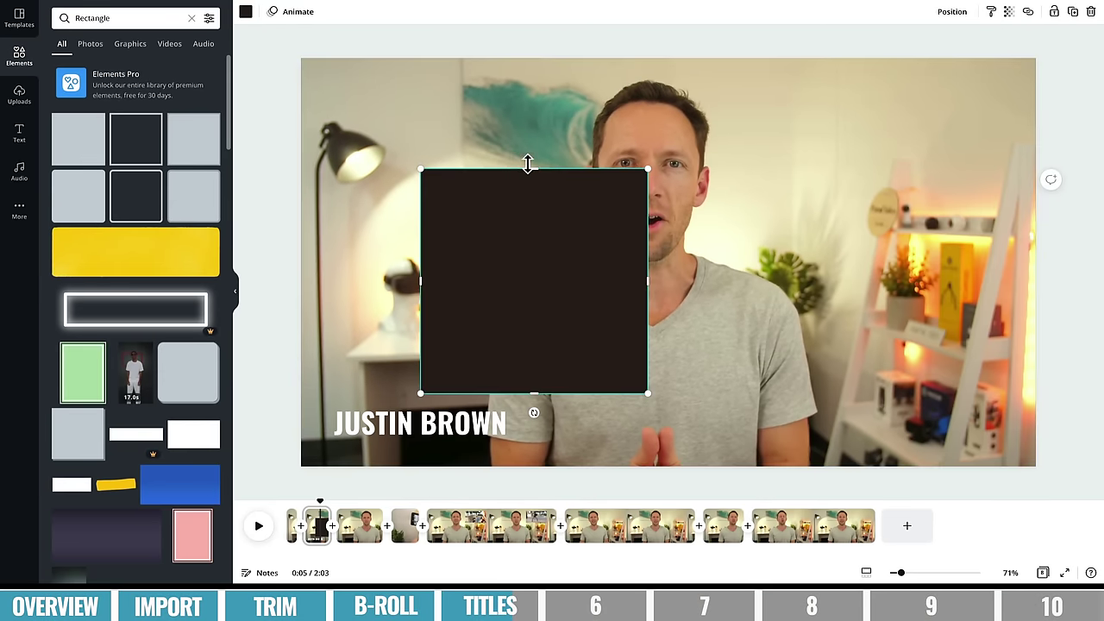
- Flatten the rectangle into a bar behind the name title and colour it blue
{"action": "left_click_drag", "start_coordinate": [532, 164], "coordinate": [550, 361]}
{"action": "left_click_drag", "start_coordinate": [549, 377], "coordinate": [467, 431]}
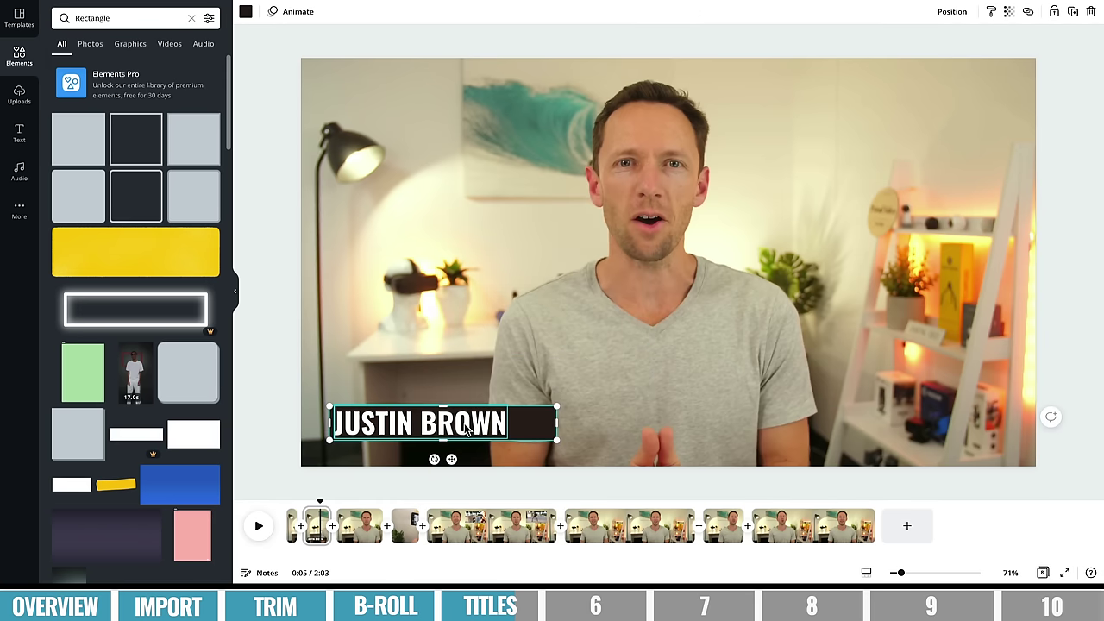
{"action": "left_click_drag", "start_coordinate": [557, 423], "coordinate": [514, 423]}
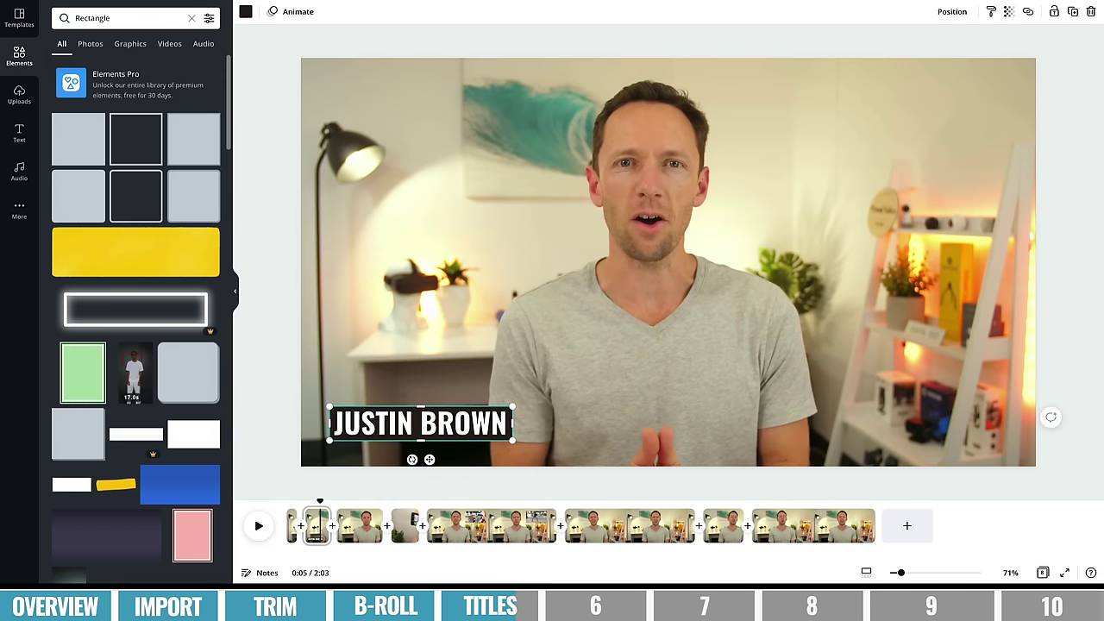
{"action": "left_click", "coordinate": [247, 13]}
{"action": "left_click", "coordinate": [151, 226]}
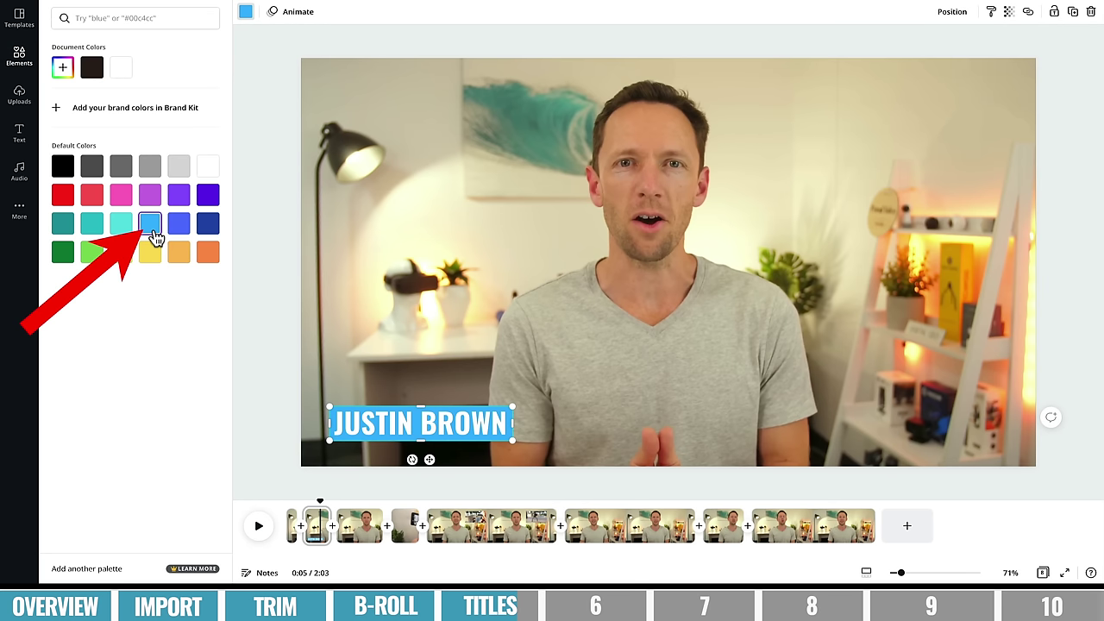
{"action": "left_click", "coordinate": [481, 326]}
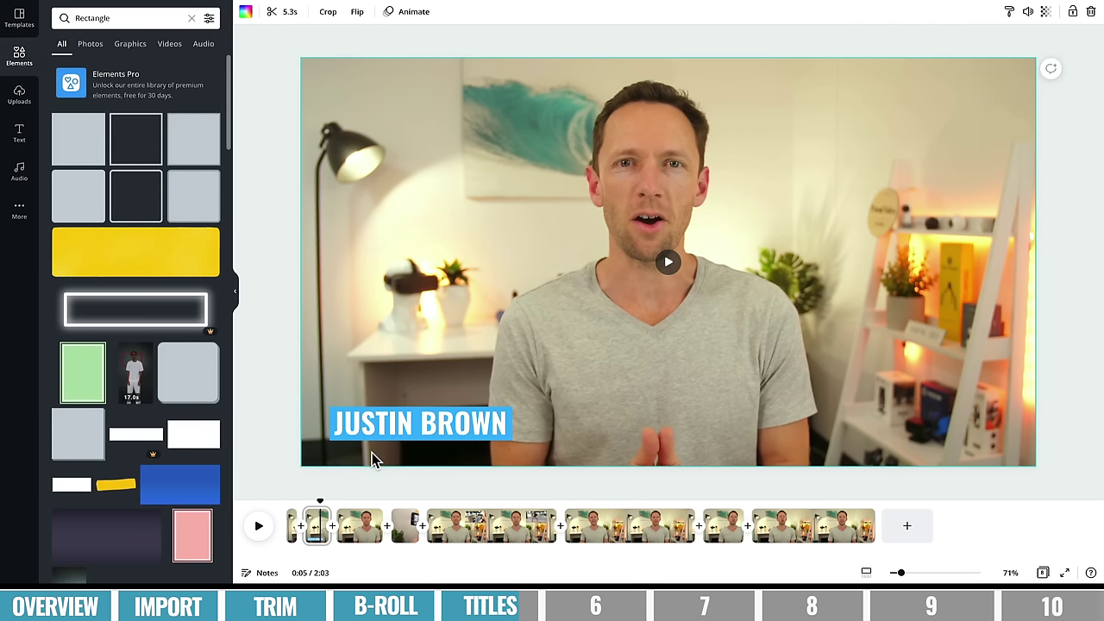
{"action": "mouse_move", "coordinate": [317, 517]}
{"action": "left_mouse_down"}
{"action": "mouse_move", "coordinate": [292, 503]}
{"action": "mouse_move", "coordinate": [347, 496]}
{"action": "mouse_move", "coordinate": [313, 501]}
{"action": "left_mouse_up"}
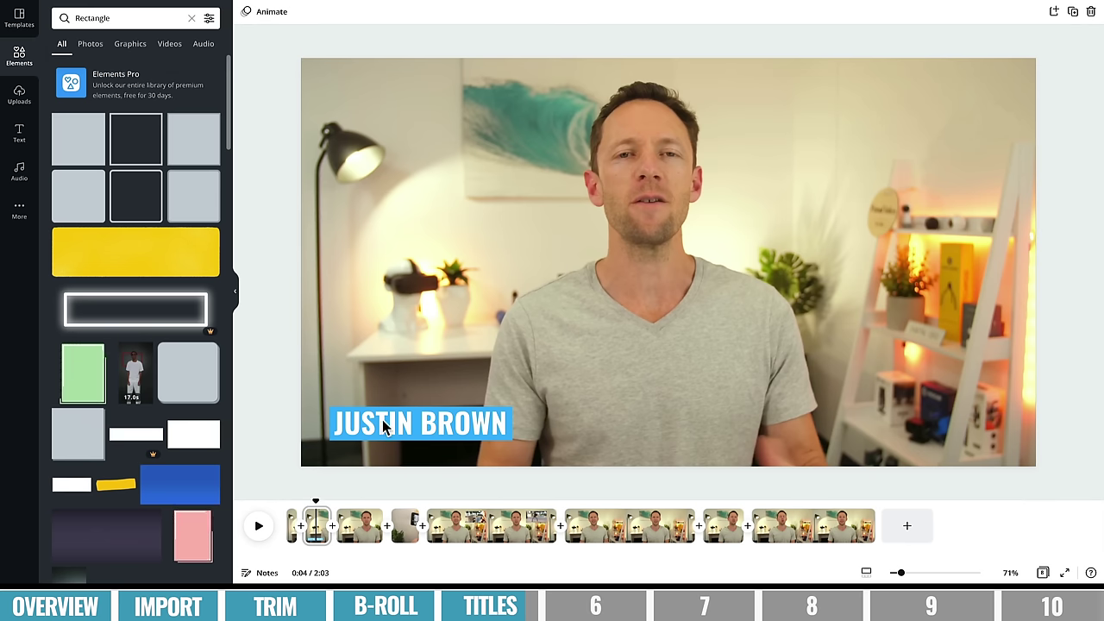
- Give the name title the Shift animation after previewing Roll and another option
{"action": "left_click", "coordinate": [382, 423]}
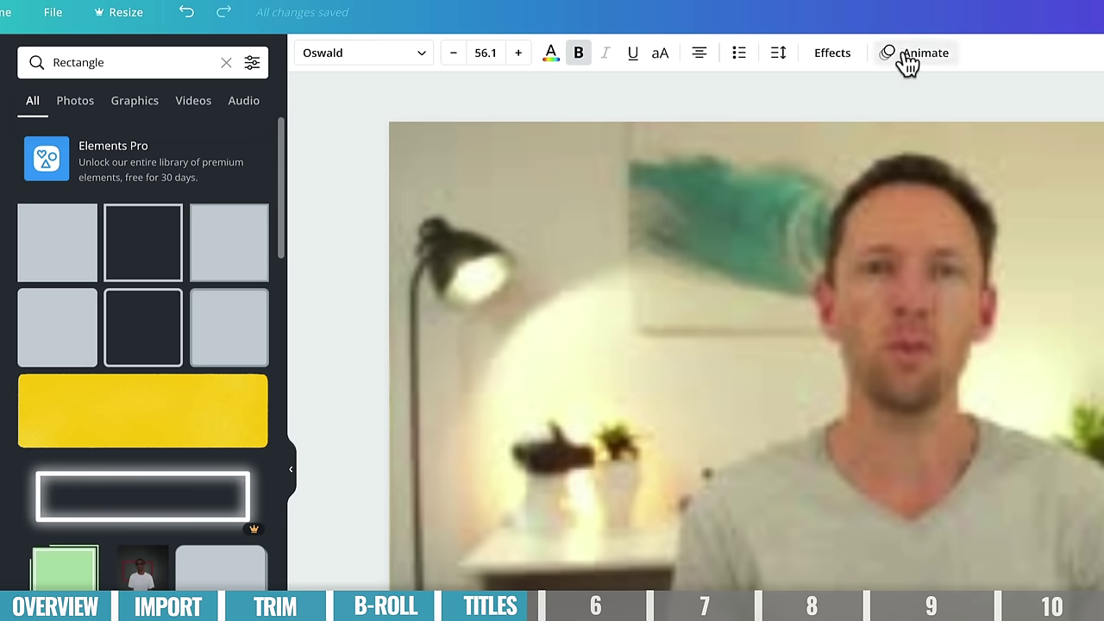
{"action": "left_click", "coordinate": [649, 14]}
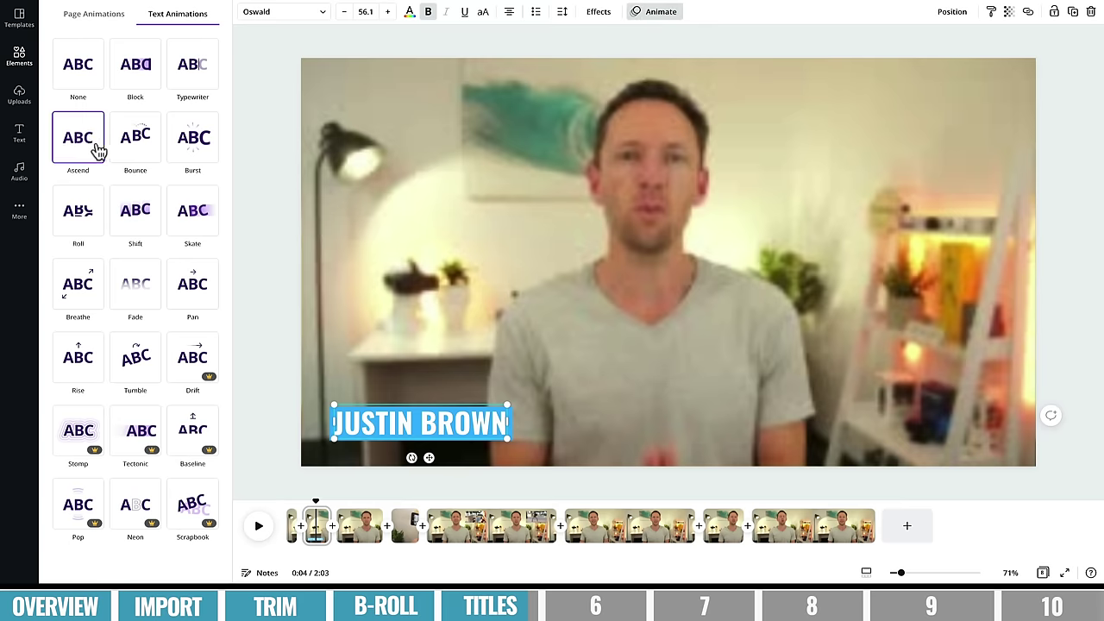
{"action": "left_click", "coordinate": [138, 207]}
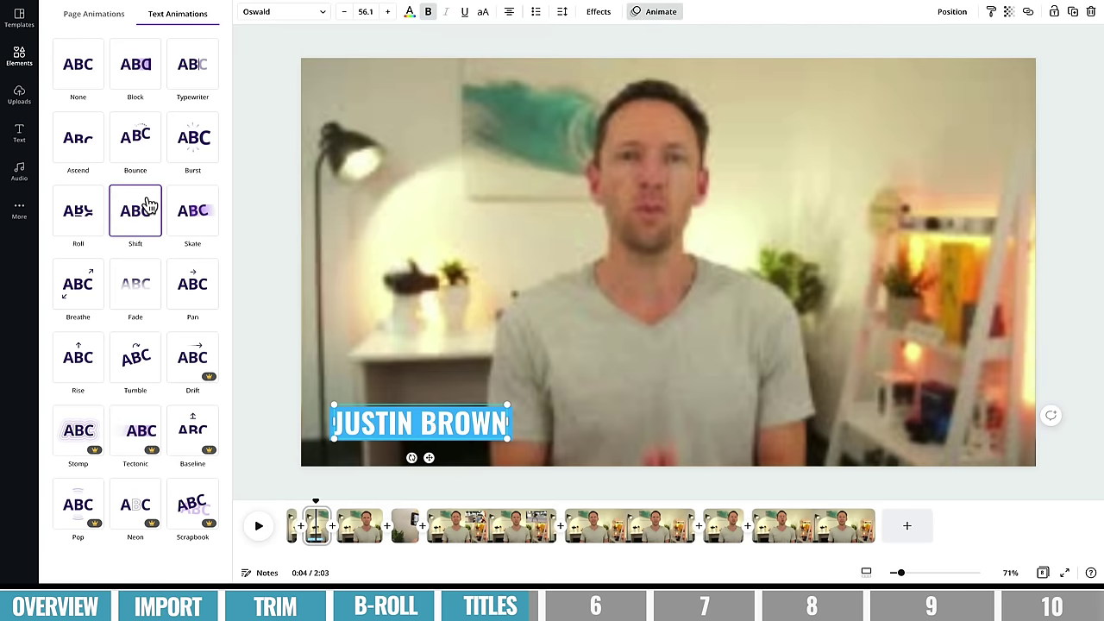
{"action": "left_click", "coordinate": [78, 223]}
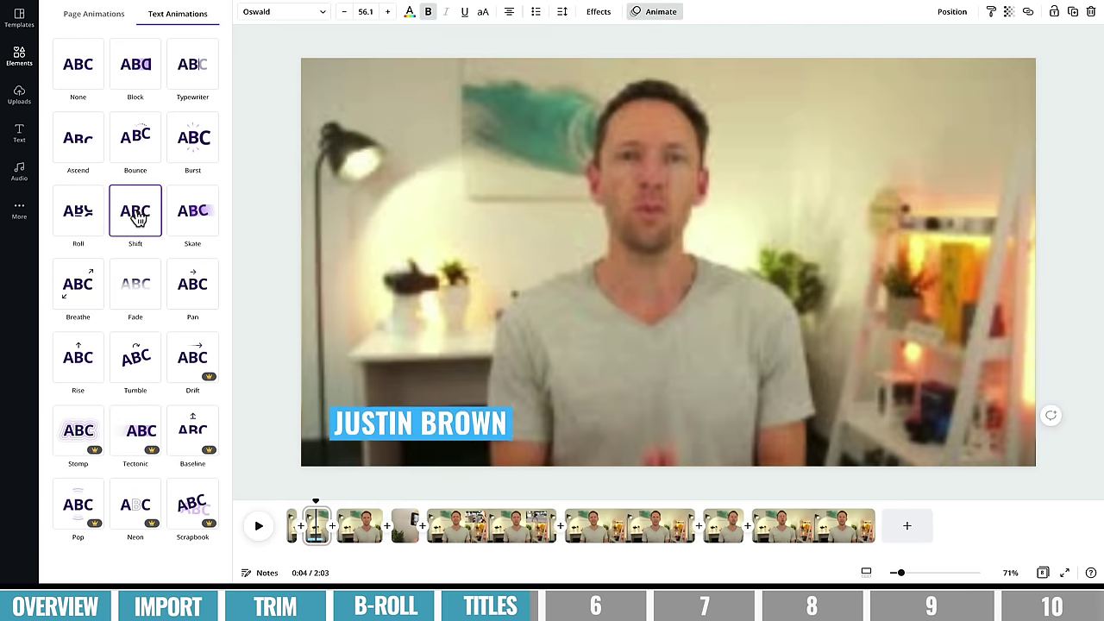
{"action": "left_click", "coordinate": [138, 216]}
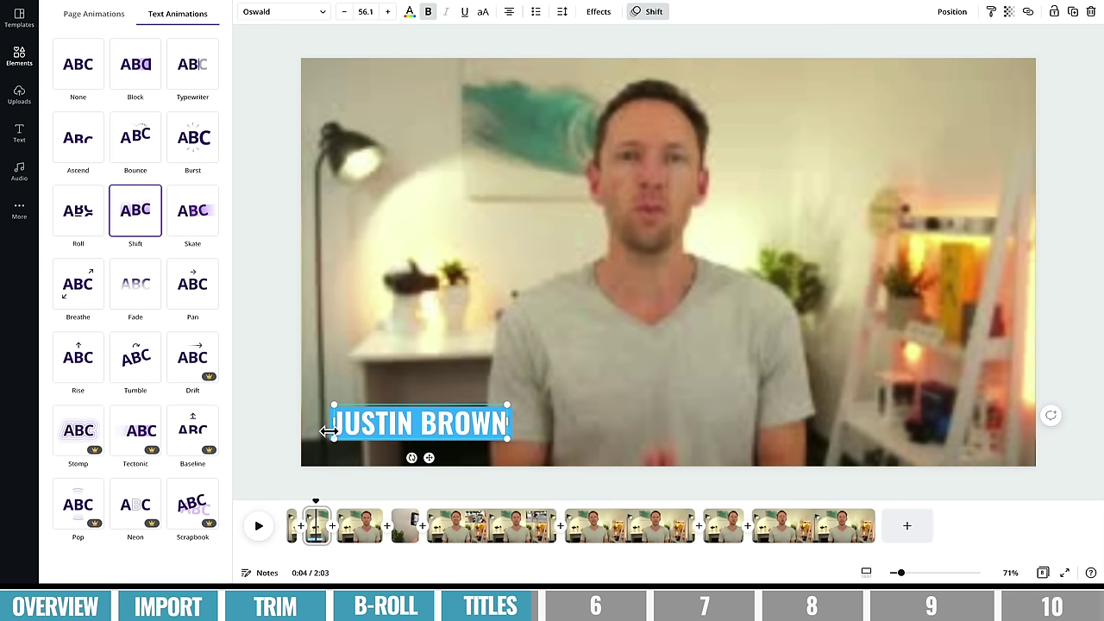
{"action": "left_click", "coordinate": [308, 446]}
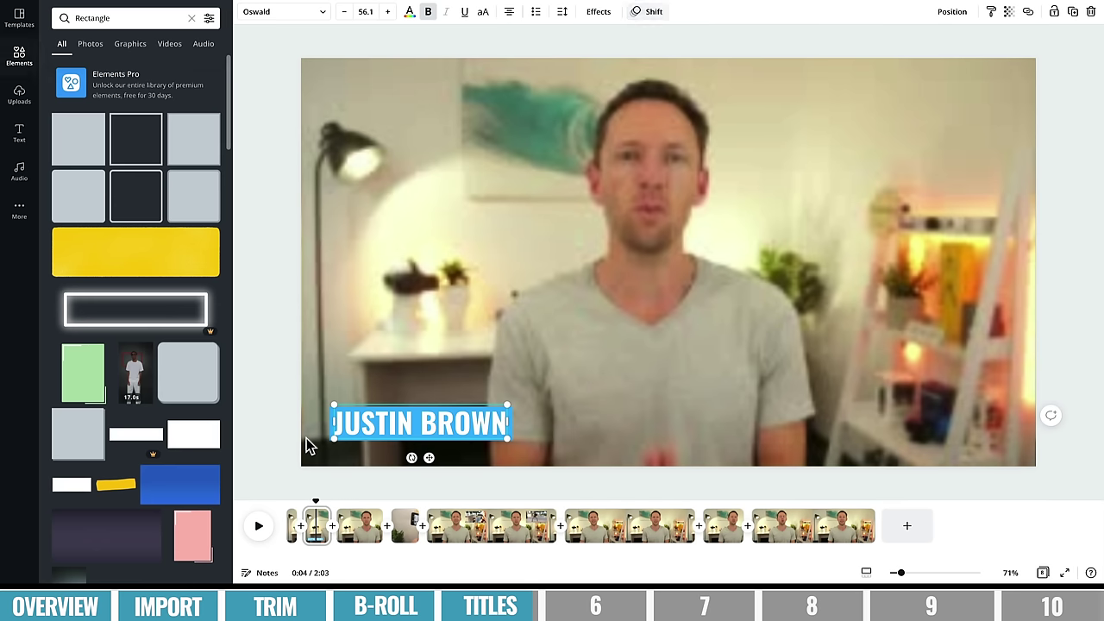
- Apply the Fade animation to the blue box behind the title
{"action": "left_click", "coordinate": [332, 438]}
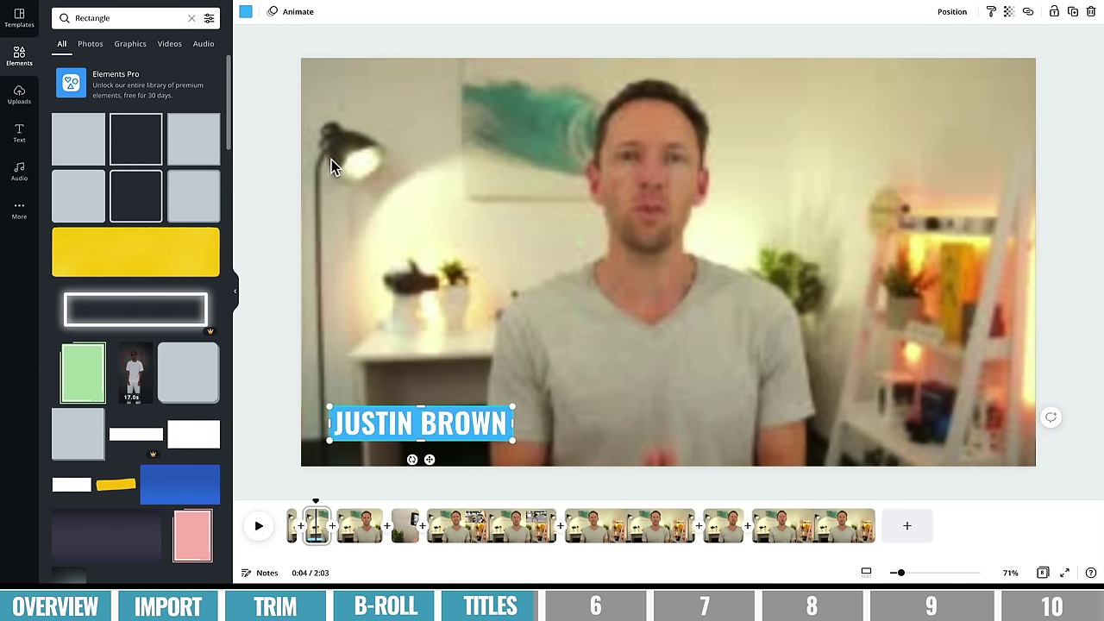
{"action": "left_click", "coordinate": [289, 11]}
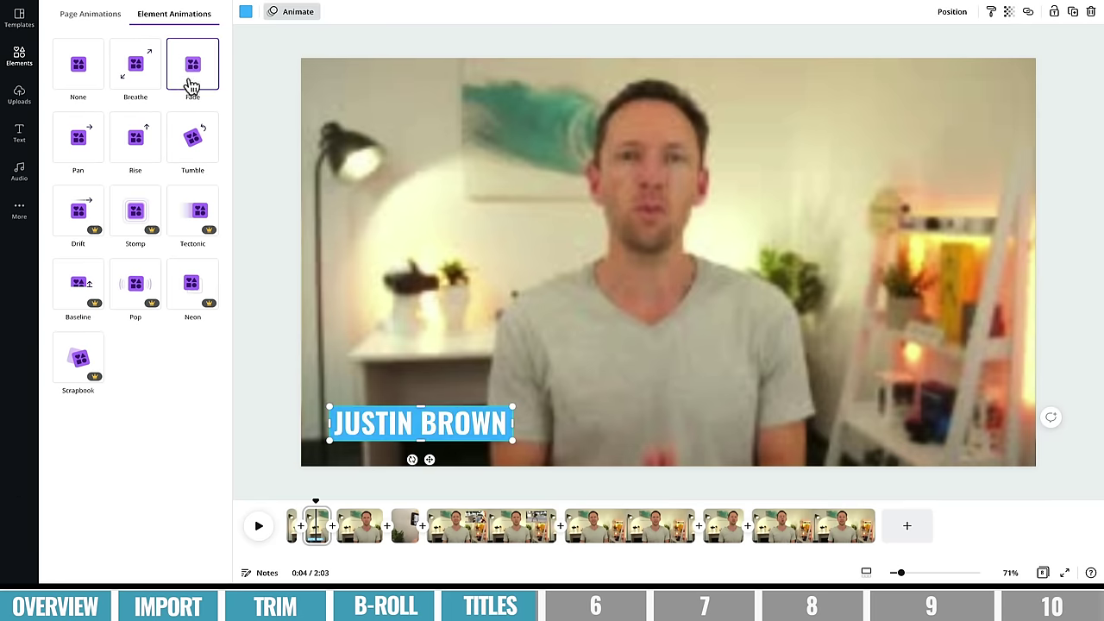
{"action": "left_click", "coordinate": [199, 80]}
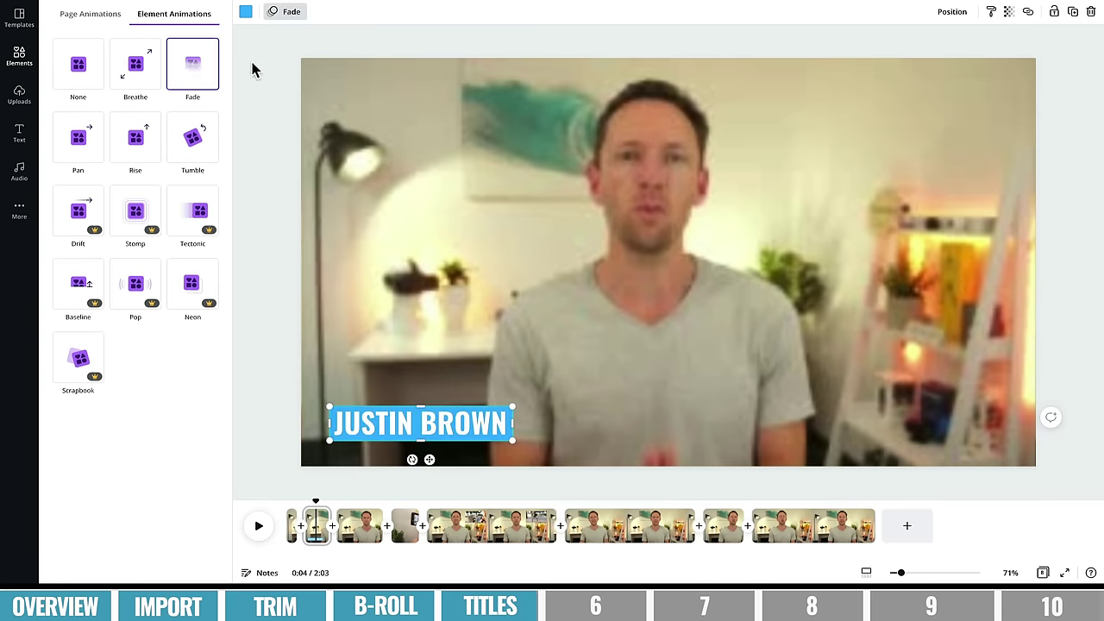
{"action": "left_click", "coordinate": [289, 500]}
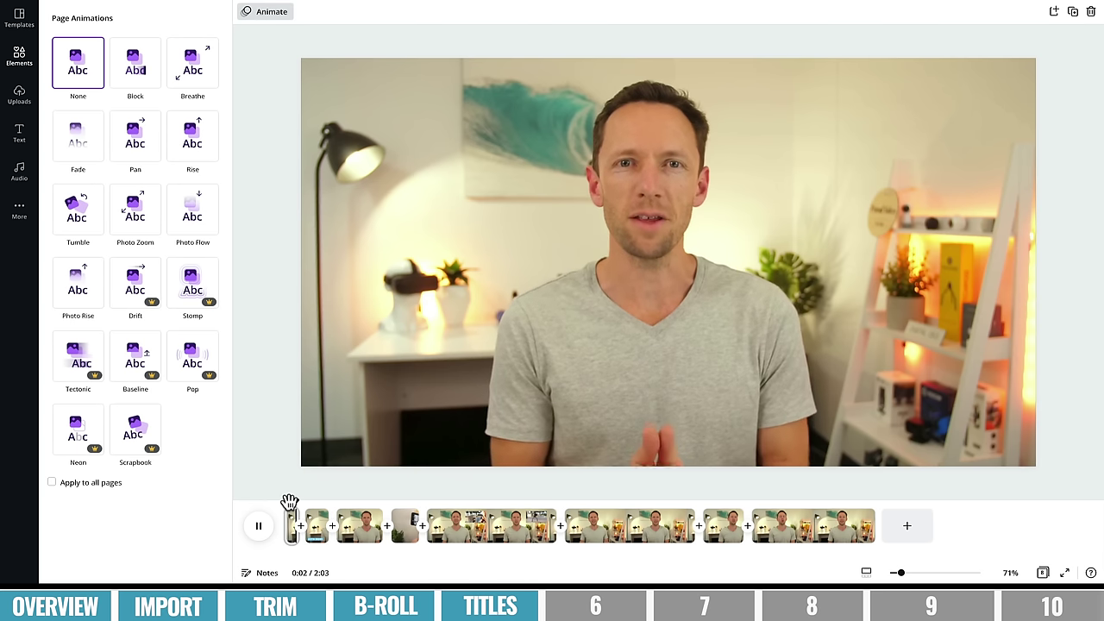
- Add a Dissolve transition after the third clip, having previewed Slide, Circle Wipe and Line Wipe
{"action": "key", "text": "space"}
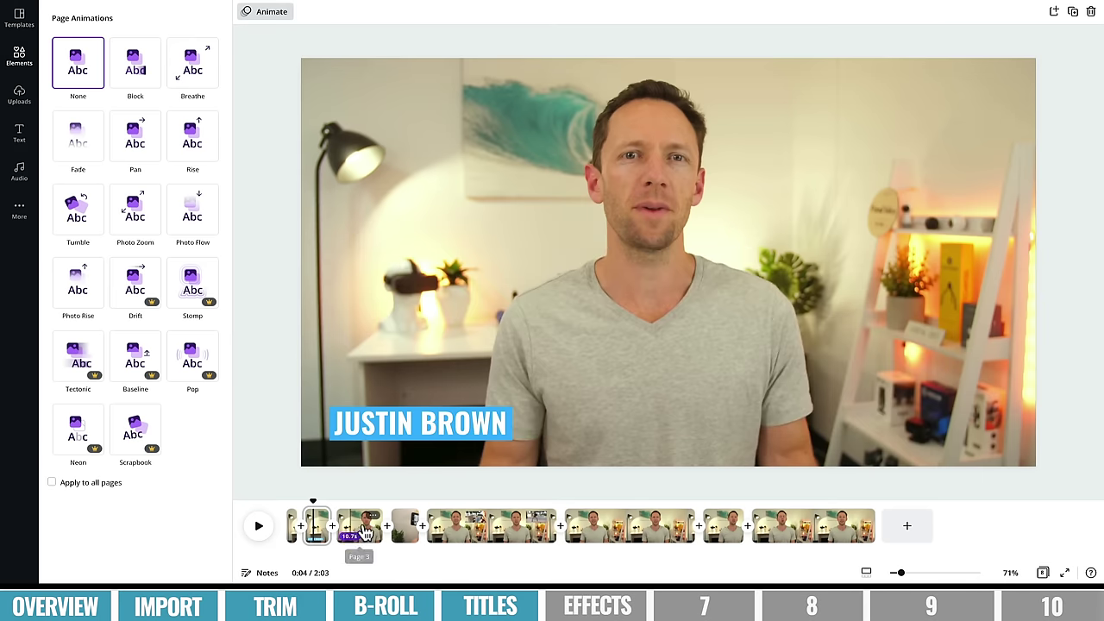
{"action": "left_click", "coordinate": [360, 526]}
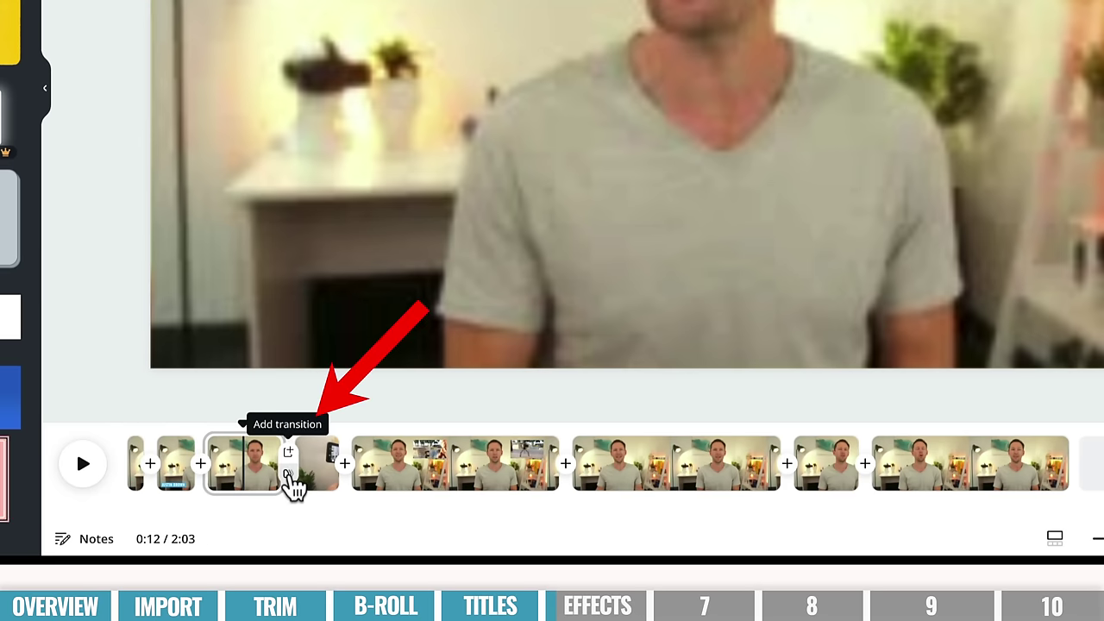
{"action": "left_click", "coordinate": [291, 485]}
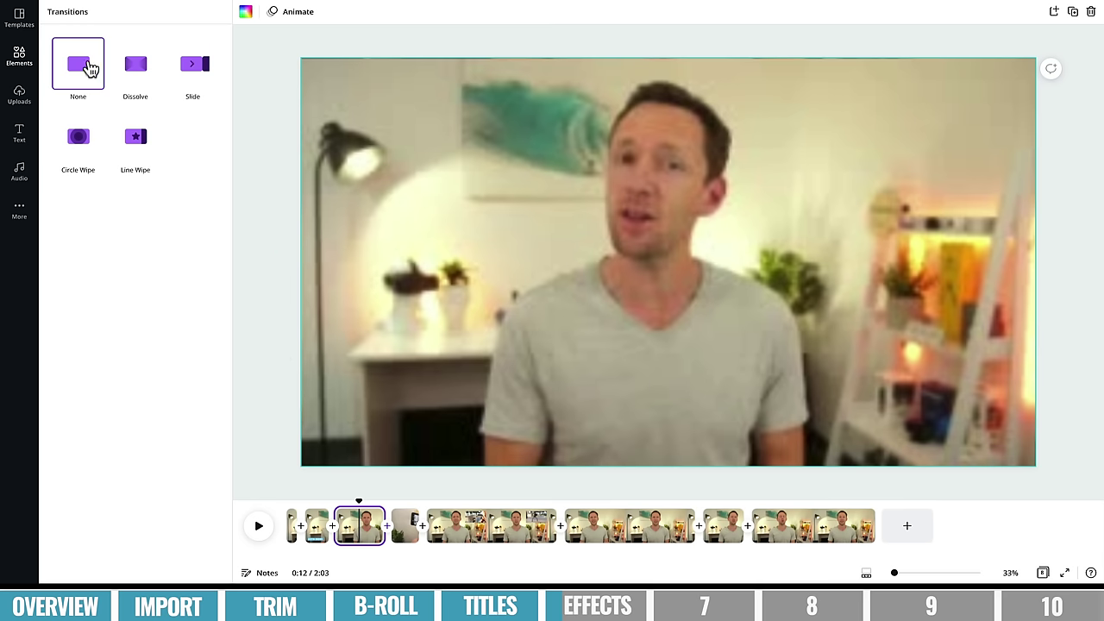
{"action": "left_click", "coordinate": [144, 69]}
{"action": "left_click", "coordinate": [193, 66]}
{"action": "left_click", "coordinate": [81, 138]}
{"action": "left_click", "coordinate": [134, 143]}
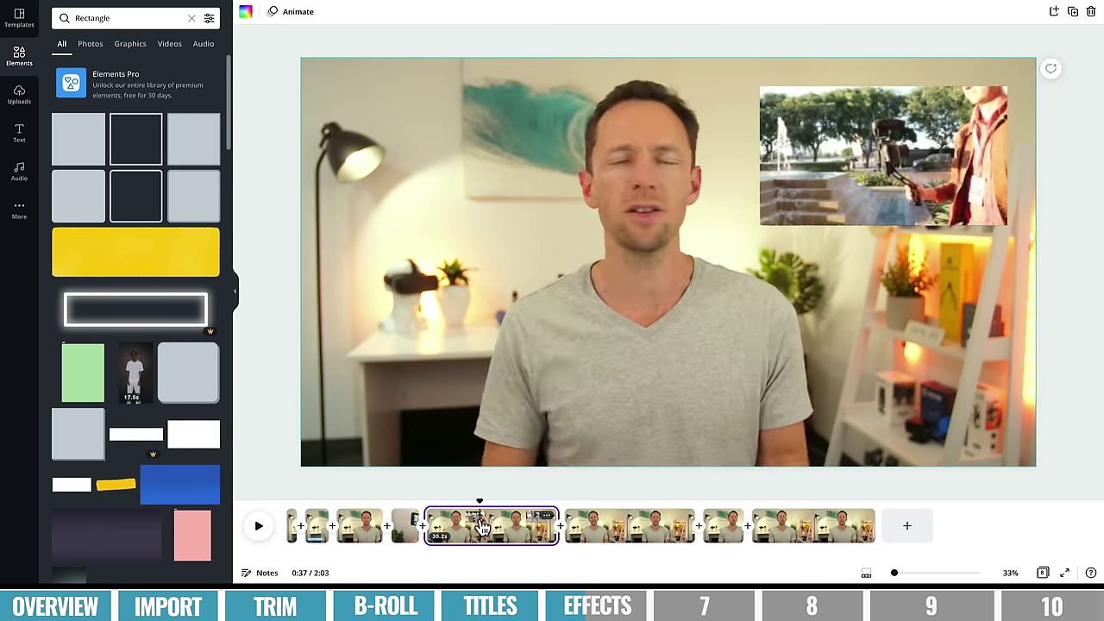
{"action": "left_click", "coordinate": [657, 528]}
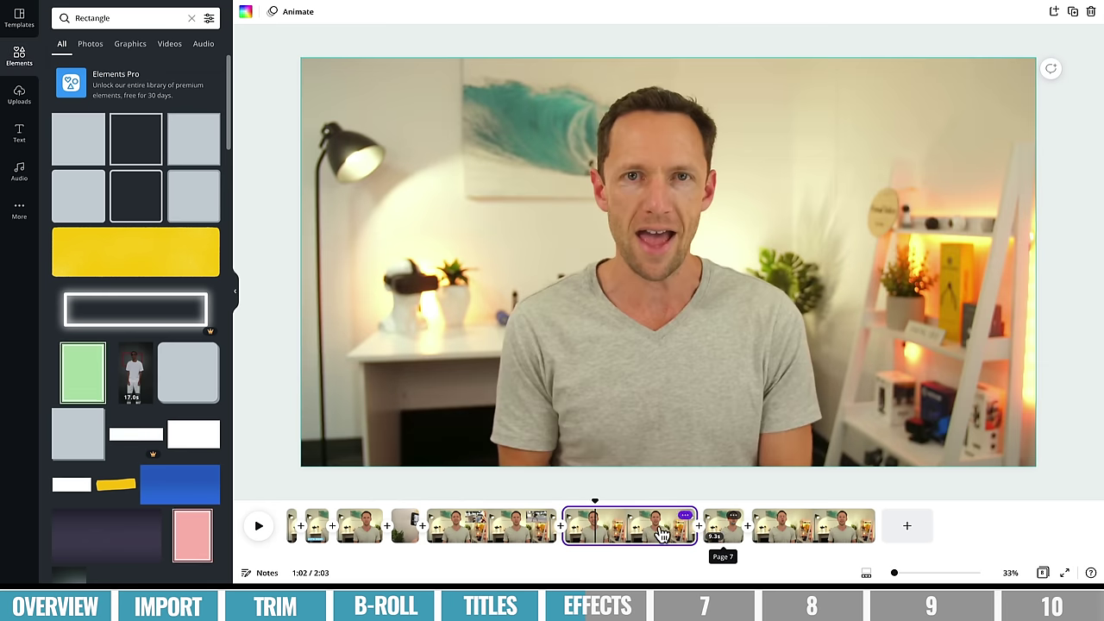
- Crop page 7's presenter video, enlarging and re-centring it to zoom in on the speaker
{"action": "left_click", "coordinate": [727, 531]}
{"action": "left_click", "coordinate": [677, 535]}
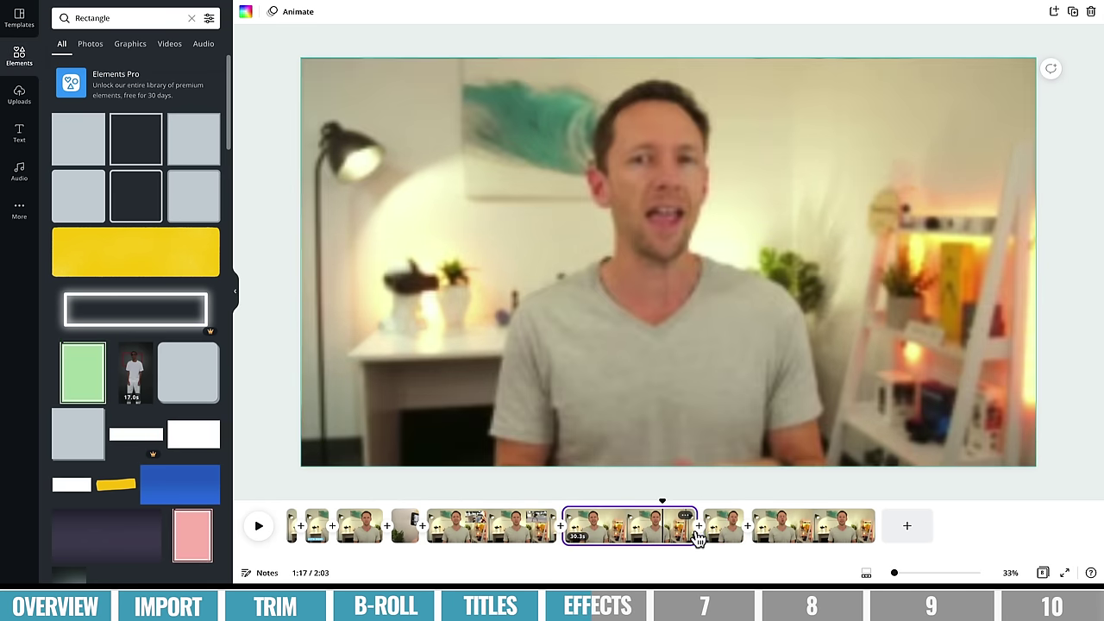
{"action": "left_click", "coordinate": [717, 535]}
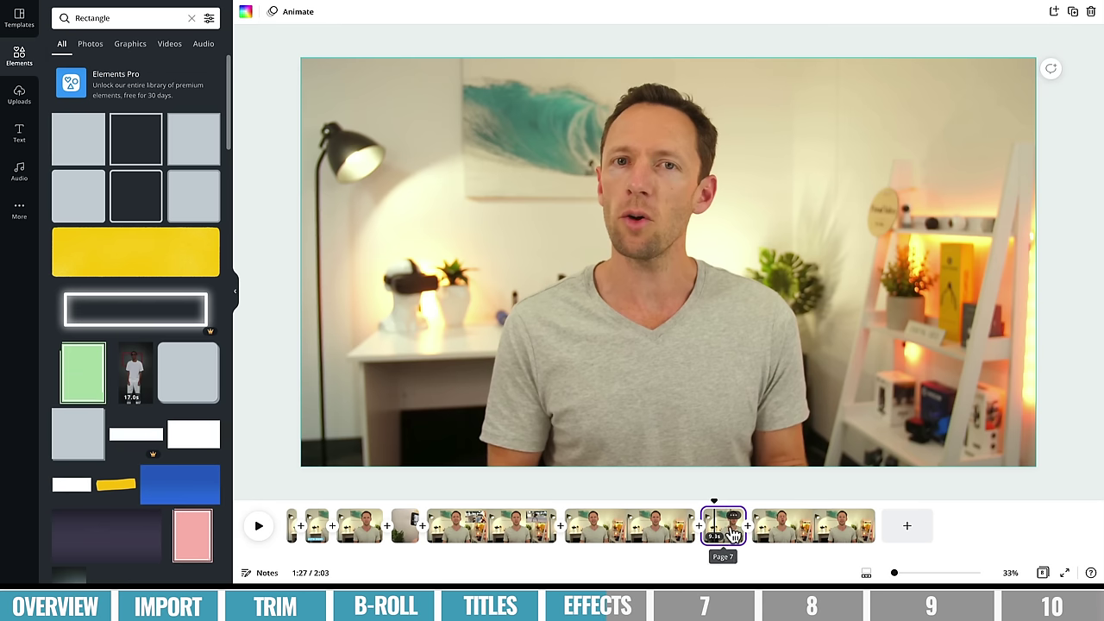
{"action": "left_click", "coordinate": [638, 178]}
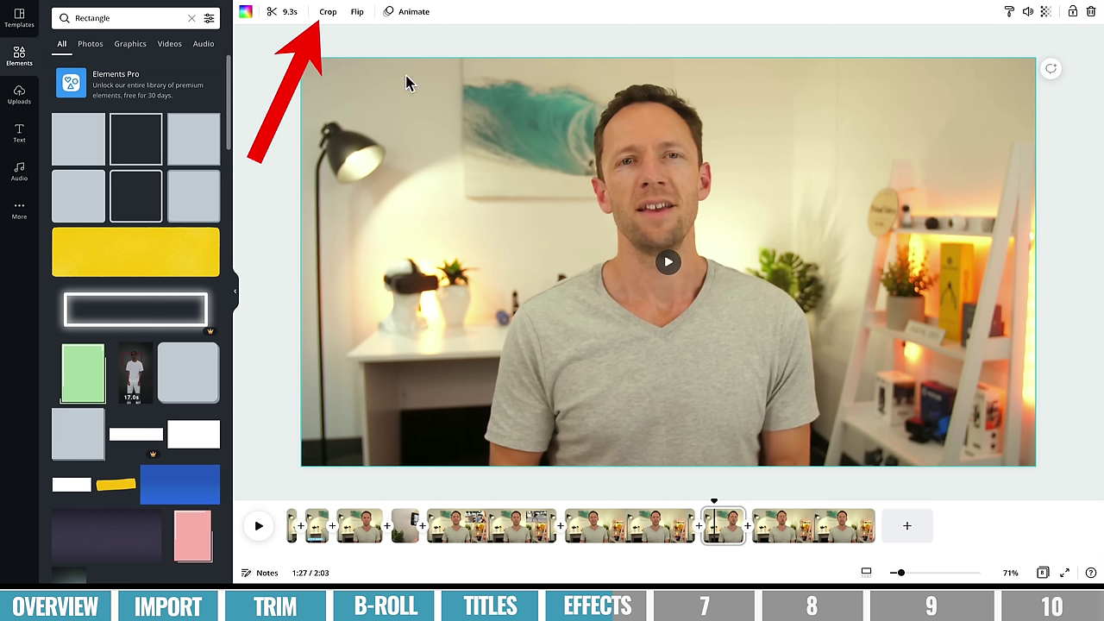
{"action": "left_click", "coordinate": [329, 13]}
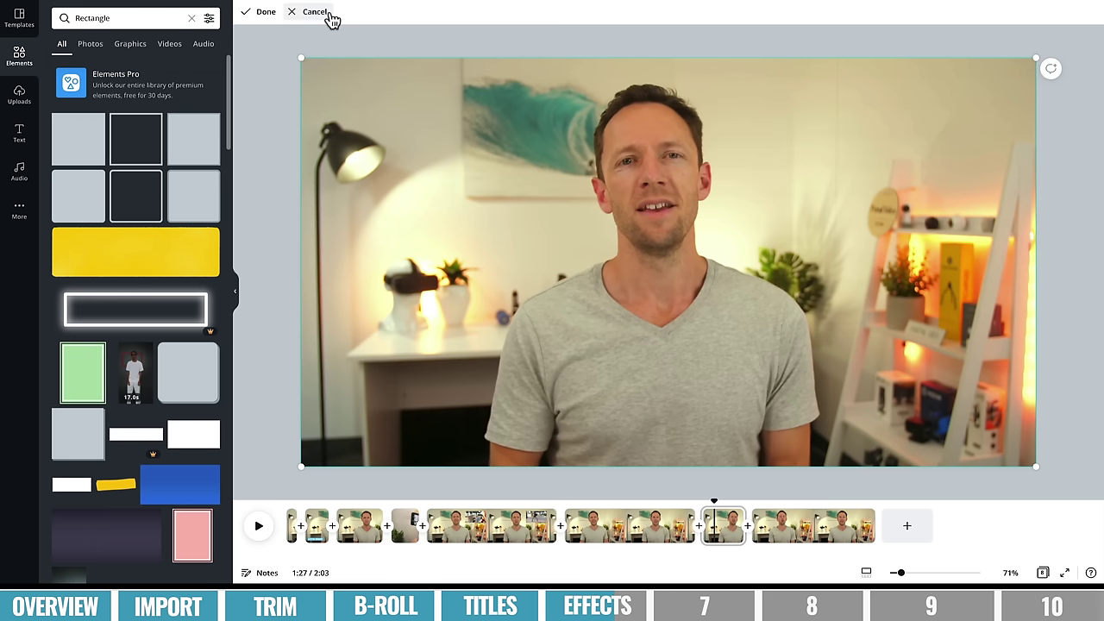
{"action": "left_click_drag", "start_coordinate": [298, 56], "coordinate": [234, 24]}
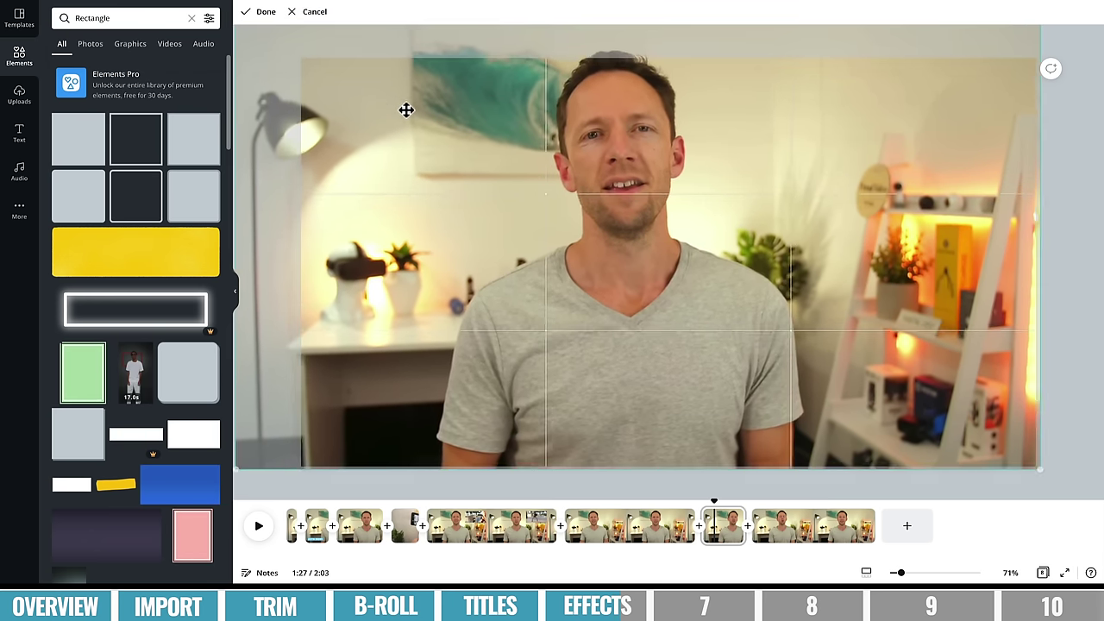
{"action": "left_click_drag", "start_coordinate": [406, 110], "coordinate": [438, 126]}
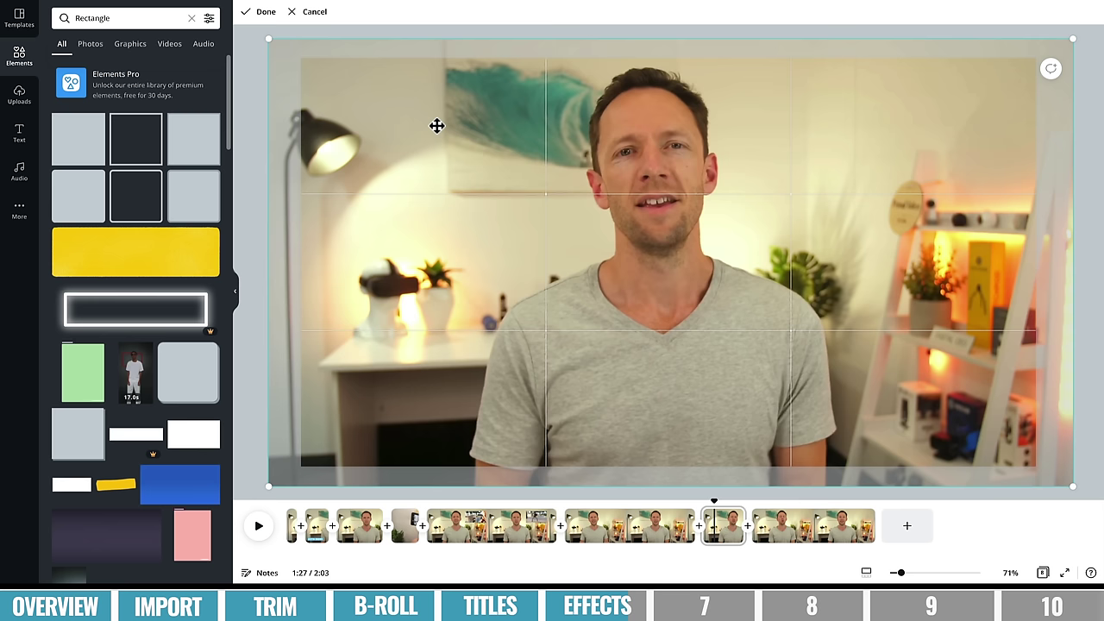
{"action": "left_click", "coordinate": [684, 507]}
- Play back and scrub through the cut into the zoomed-in page 7 clip
{"action": "key", "text": "space"}
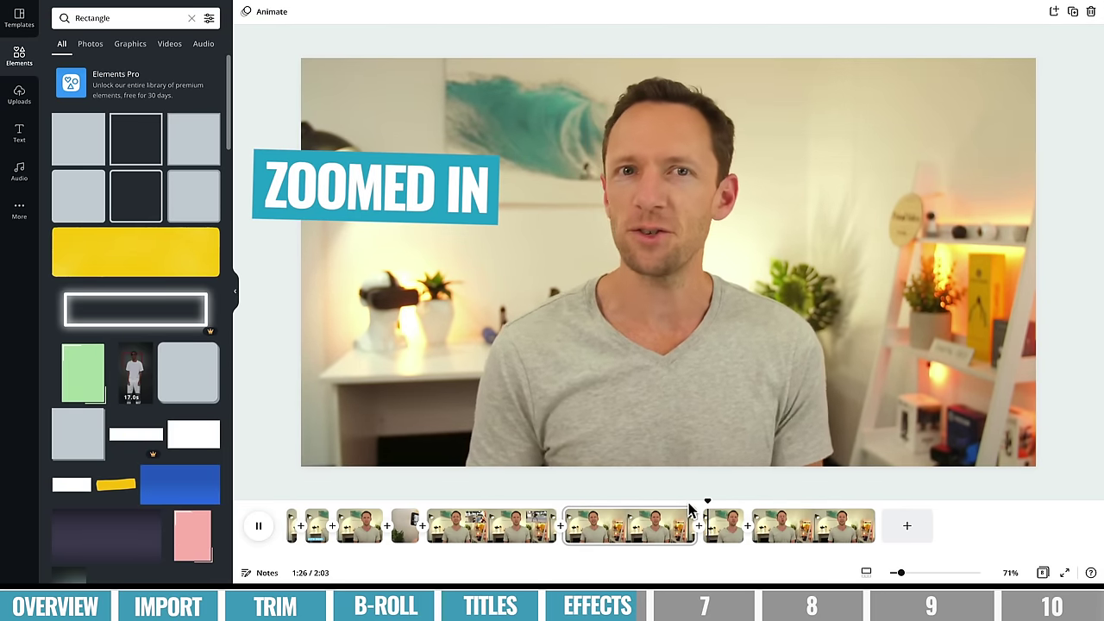
{"action": "key", "text": "space"}
{"action": "left_click", "coordinate": [690, 508]}
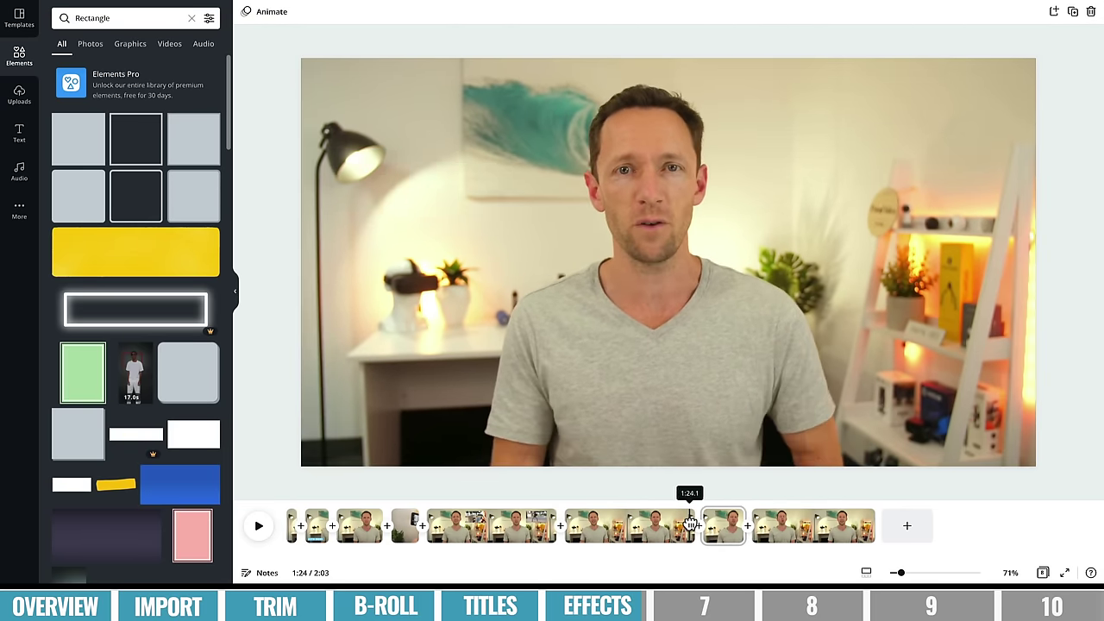
{"action": "left_click_drag", "start_coordinate": [690, 524], "coordinate": [715, 523]}
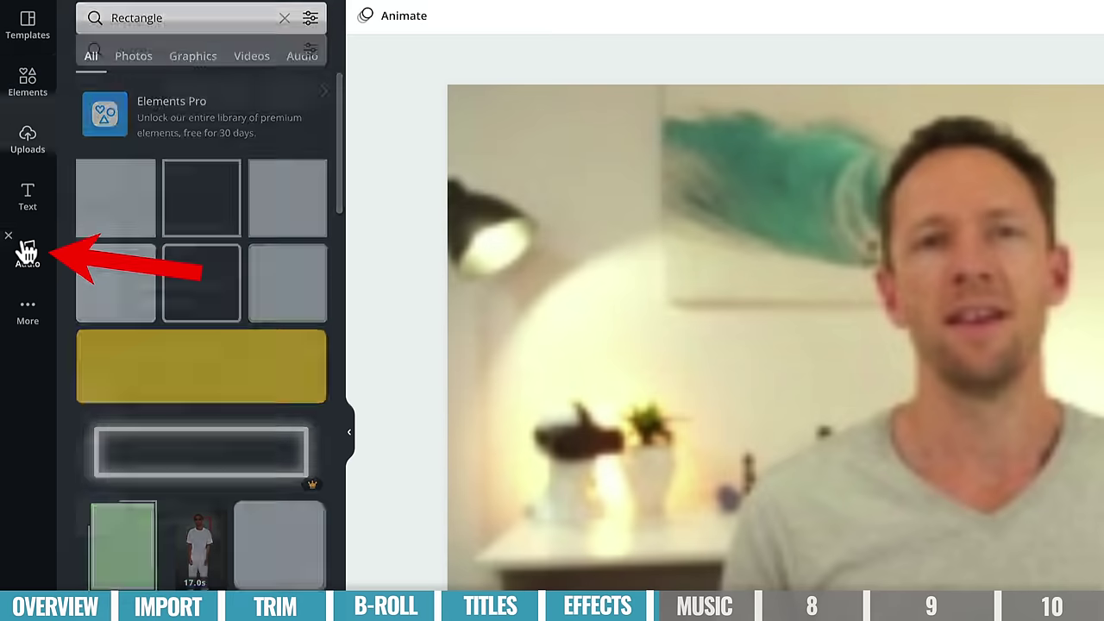
- Browse the Audio music library, then return the side panel to the uploaded media
{"action": "left_click", "coordinate": [26, 251]}
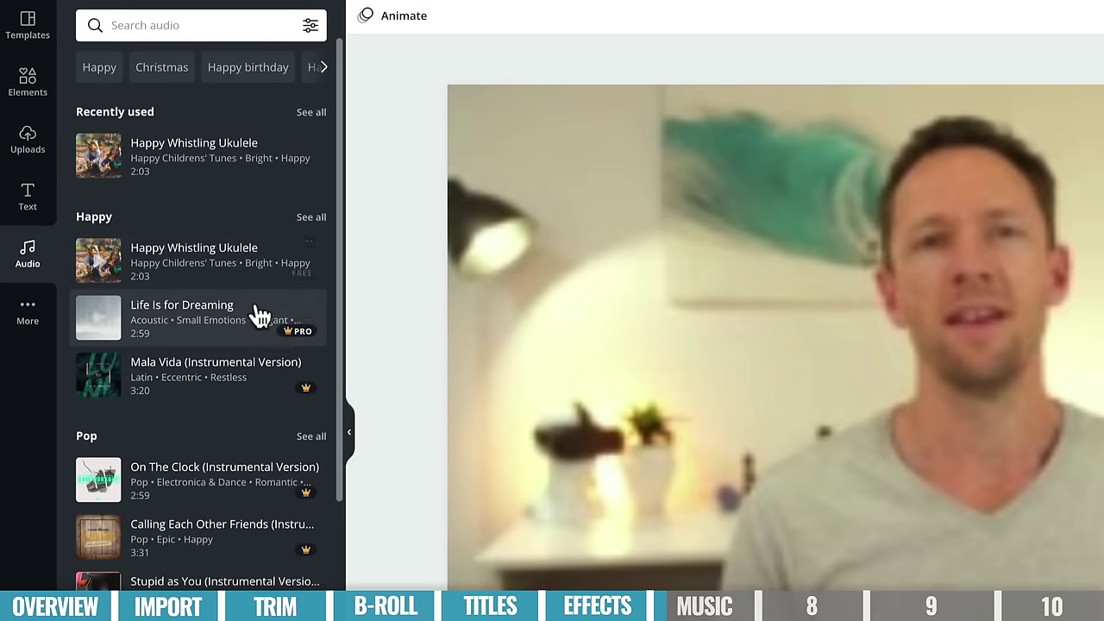
{"action": "mouse_move", "coordinate": [302, 337]}
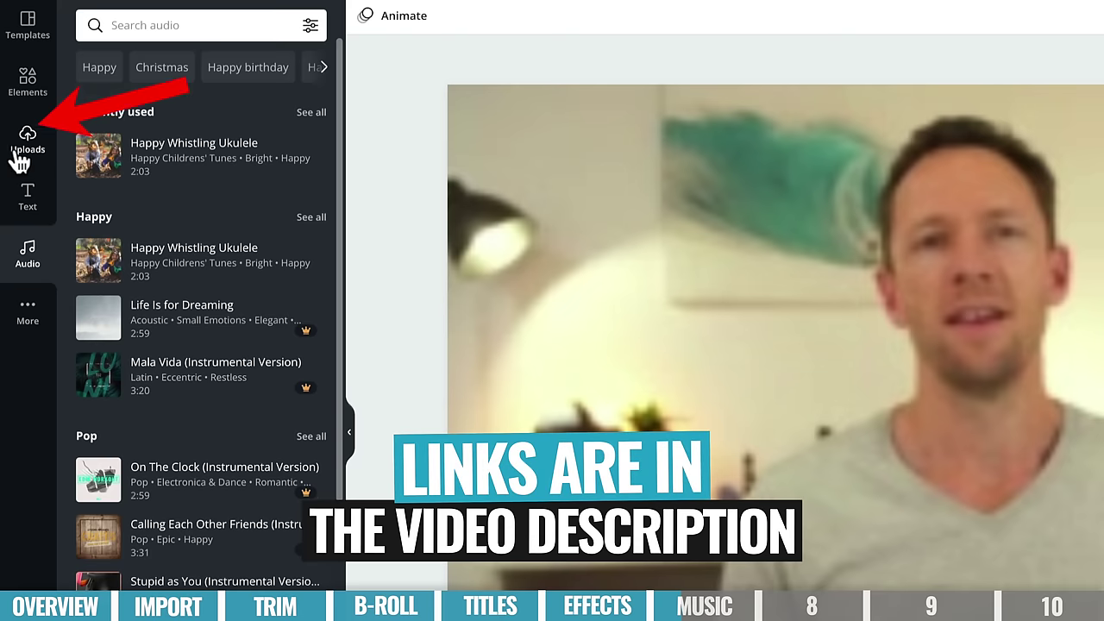
{"action": "left_click", "coordinate": [33, 155]}
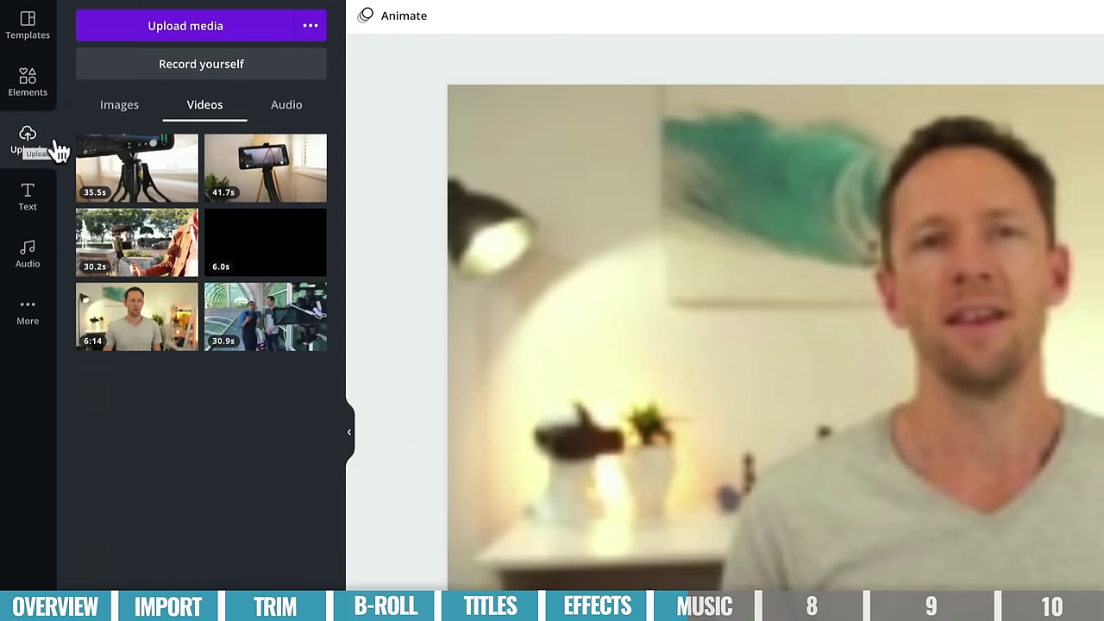
- Add the uploaded Shoegaze Dreampop track as background music, aligned to start at 0:00
{"action": "left_click", "coordinate": [284, 104]}
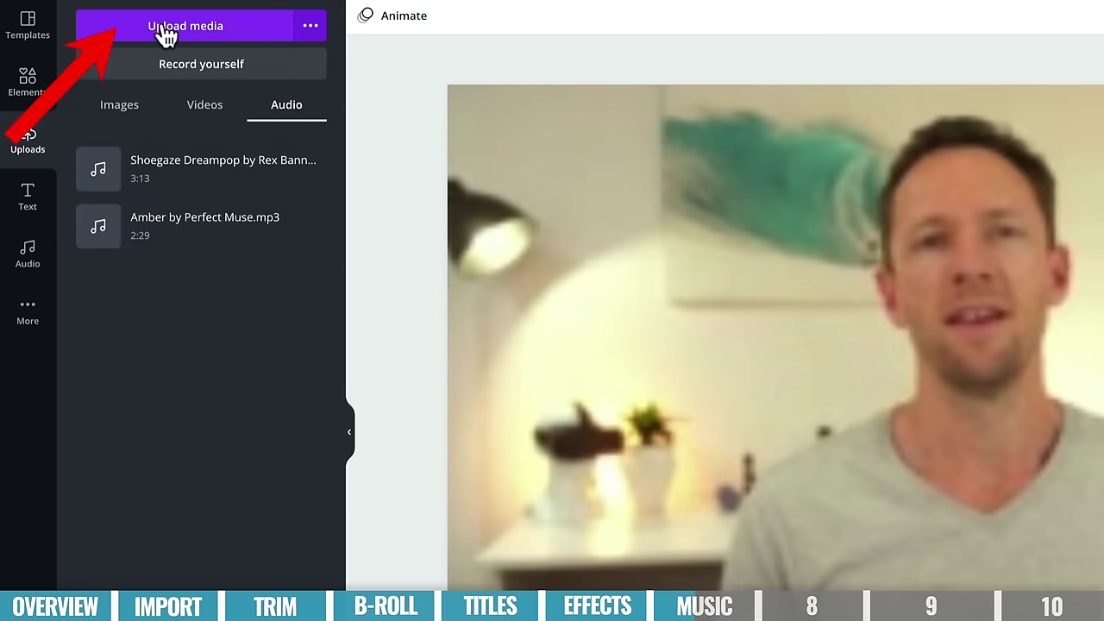
{"action": "left_click_drag", "start_coordinate": [197, 175], "coordinate": [460, 278]}
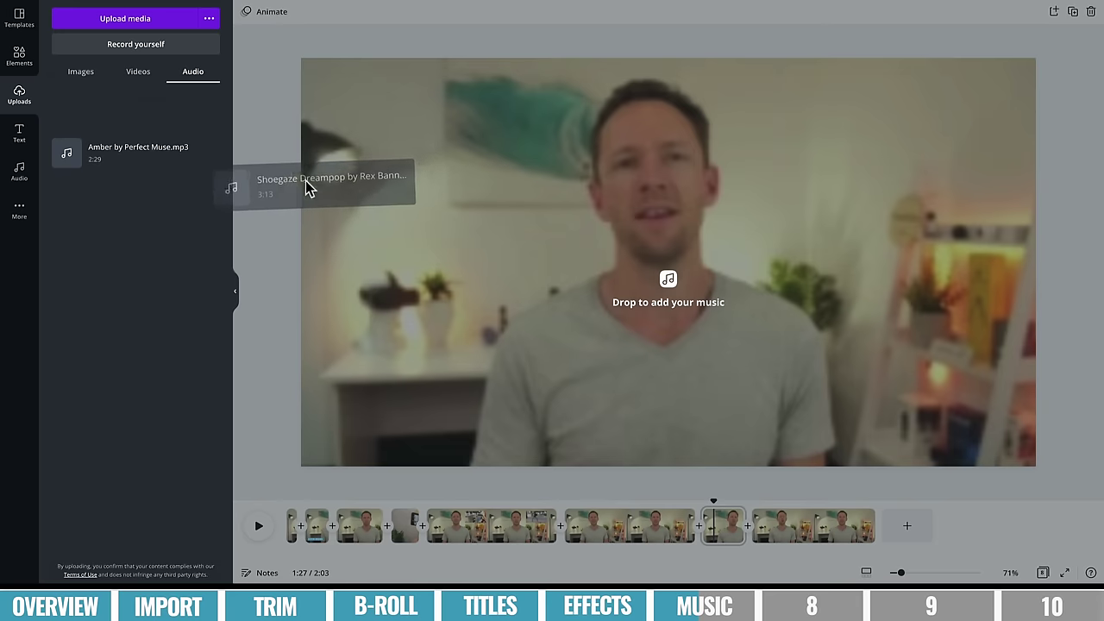
{"action": "left_click_drag", "start_coordinate": [309, 188], "coordinate": [649, 268]}
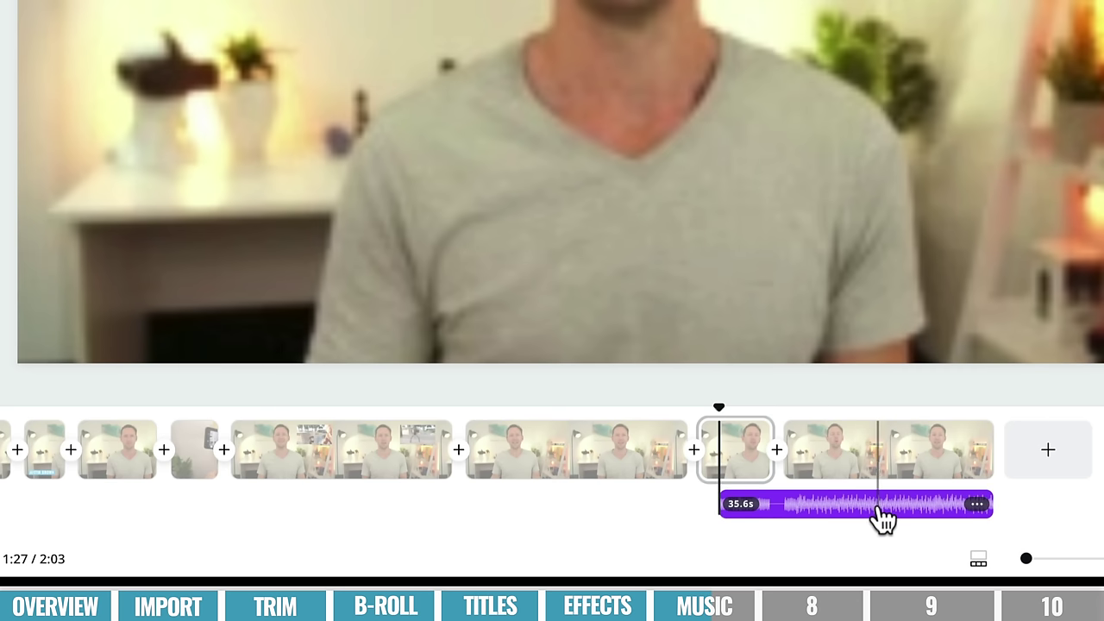
{"action": "left_click_drag", "start_coordinate": [880, 517], "coordinate": [220, 509]}
{"action": "left_click_drag", "start_coordinate": [317, 509], "coordinate": [193, 512]}
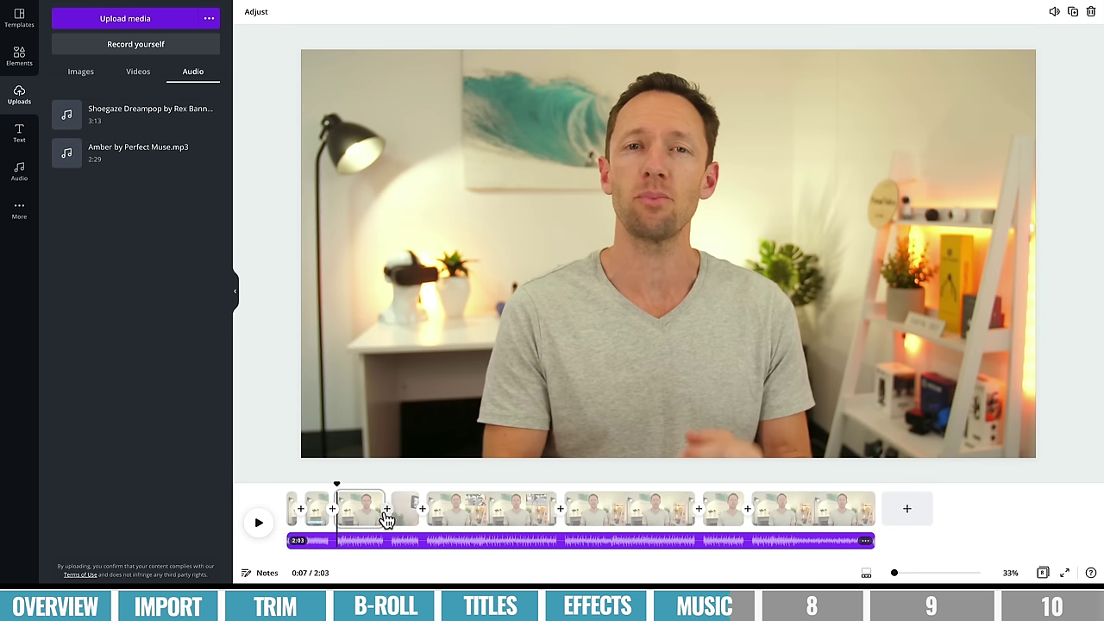
- Trim page 3's end slightly and move the 30.3s clip after the zoomed page 7 clip
{"action": "left_click_drag", "start_coordinate": [380, 522], "coordinate": [379, 522]}
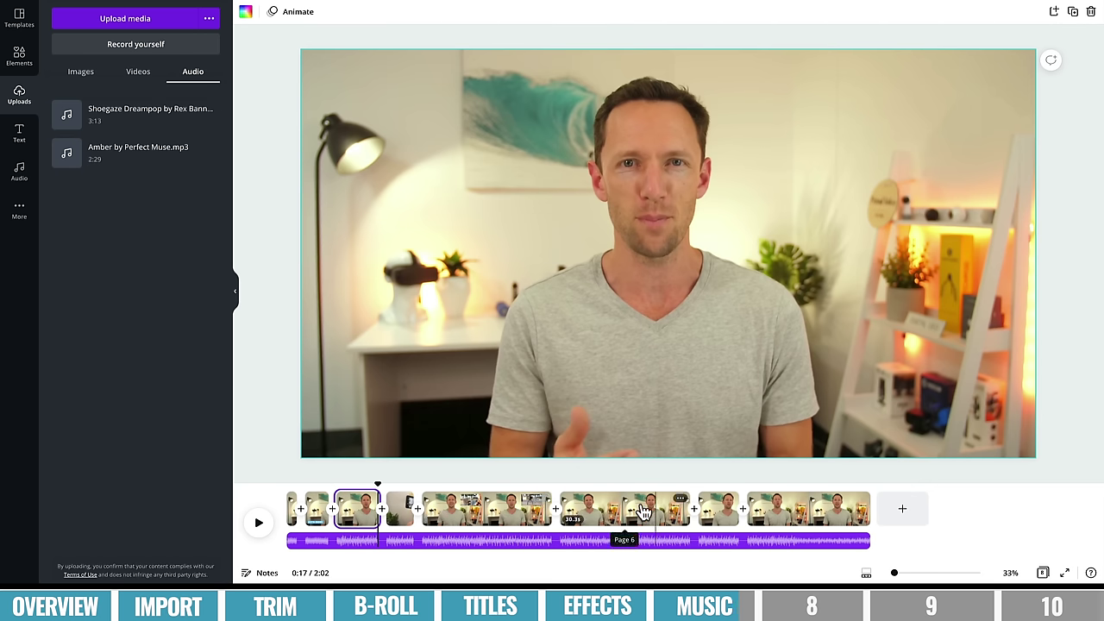
{"action": "left_click_drag", "start_coordinate": [647, 512], "coordinate": [716, 506]}
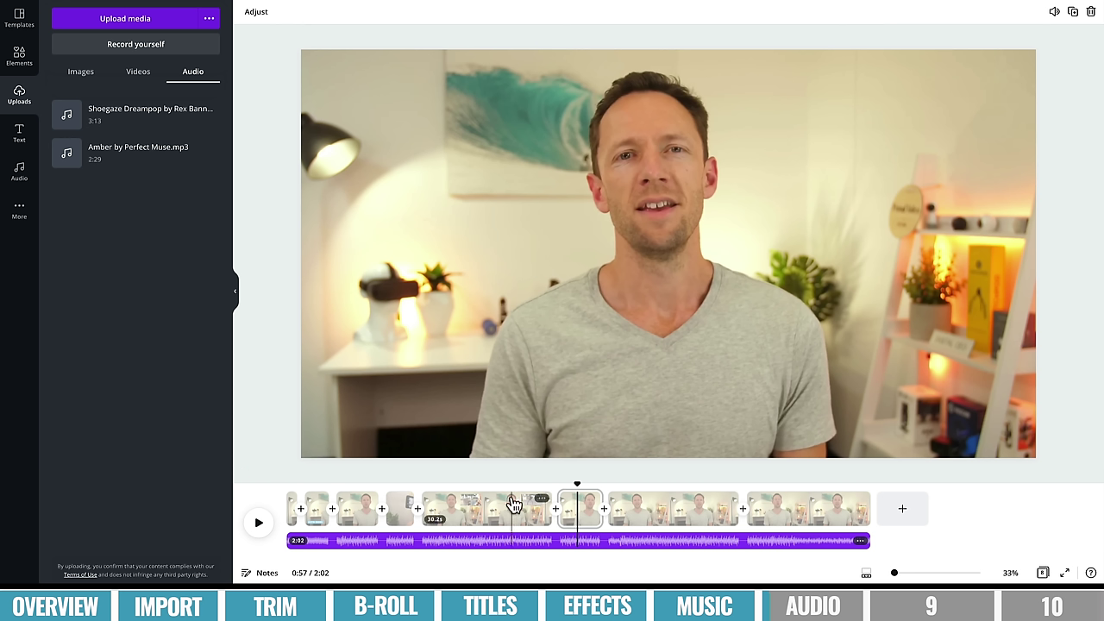
{"action": "left_click", "coordinate": [589, 516]}
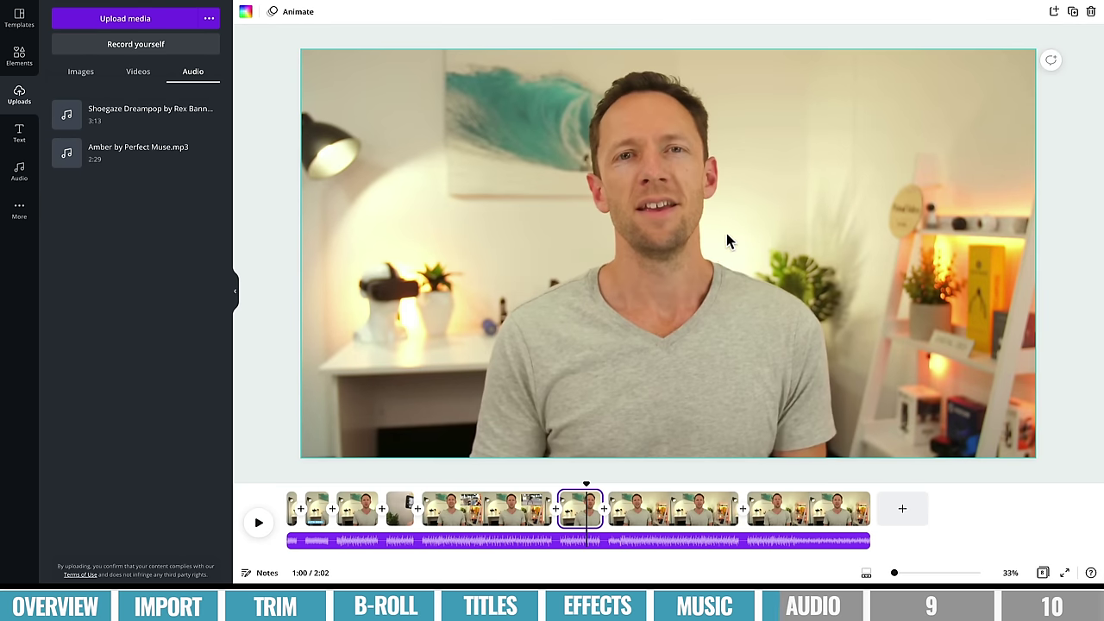
- Lower the selected clip's video volume to 74
{"action": "left_click", "coordinate": [725, 239]}
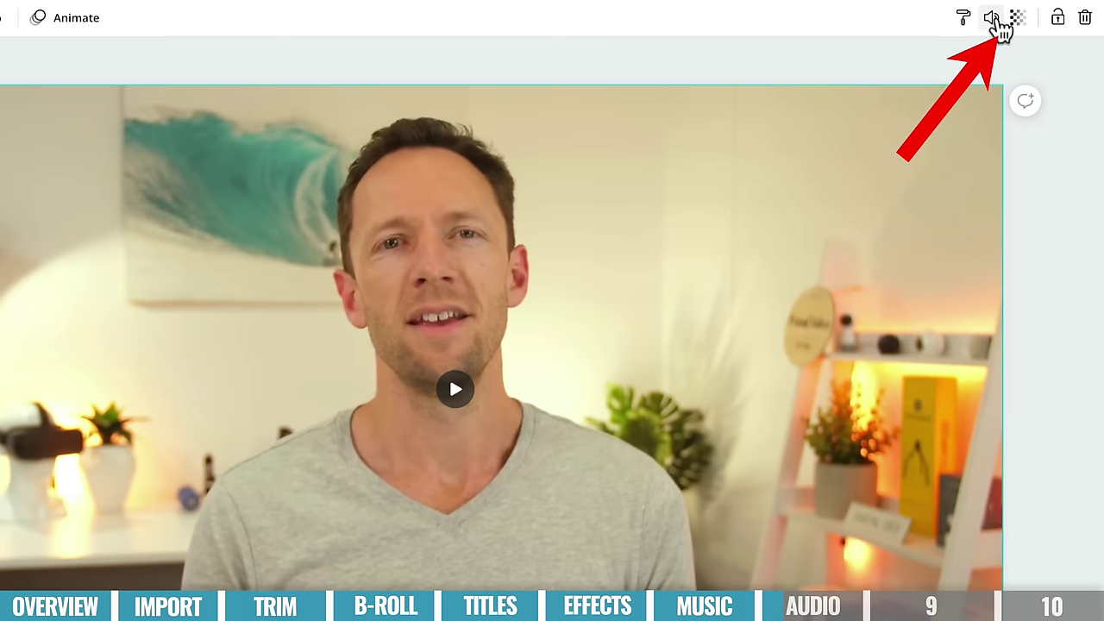
{"action": "left_click", "coordinate": [991, 19]}
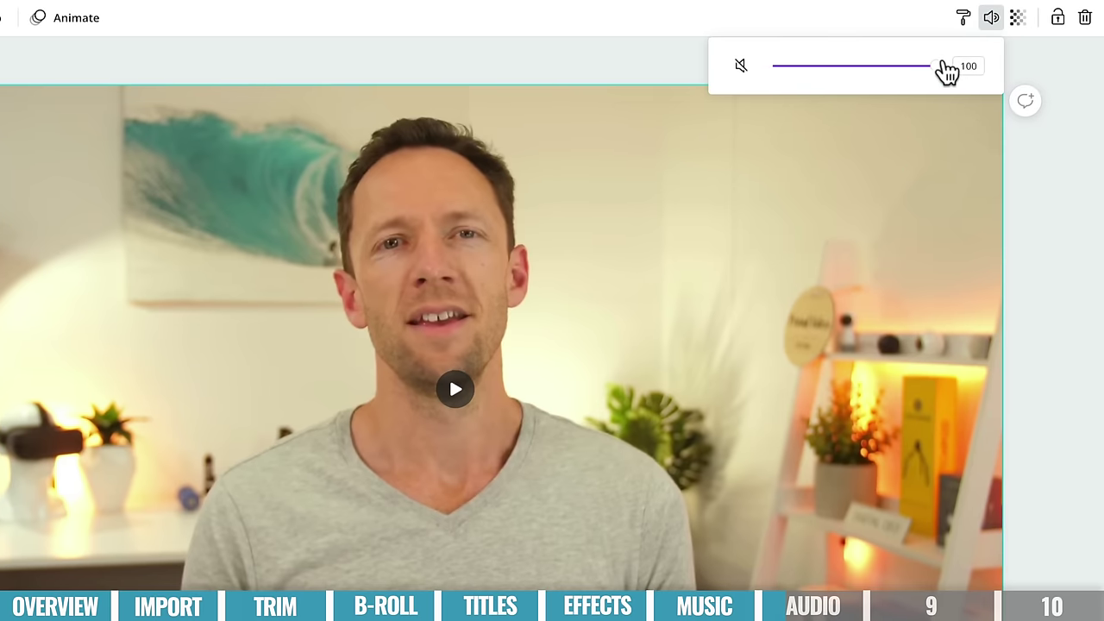
{"action": "left_click_drag", "start_coordinate": [934, 76], "coordinate": [923, 98]}
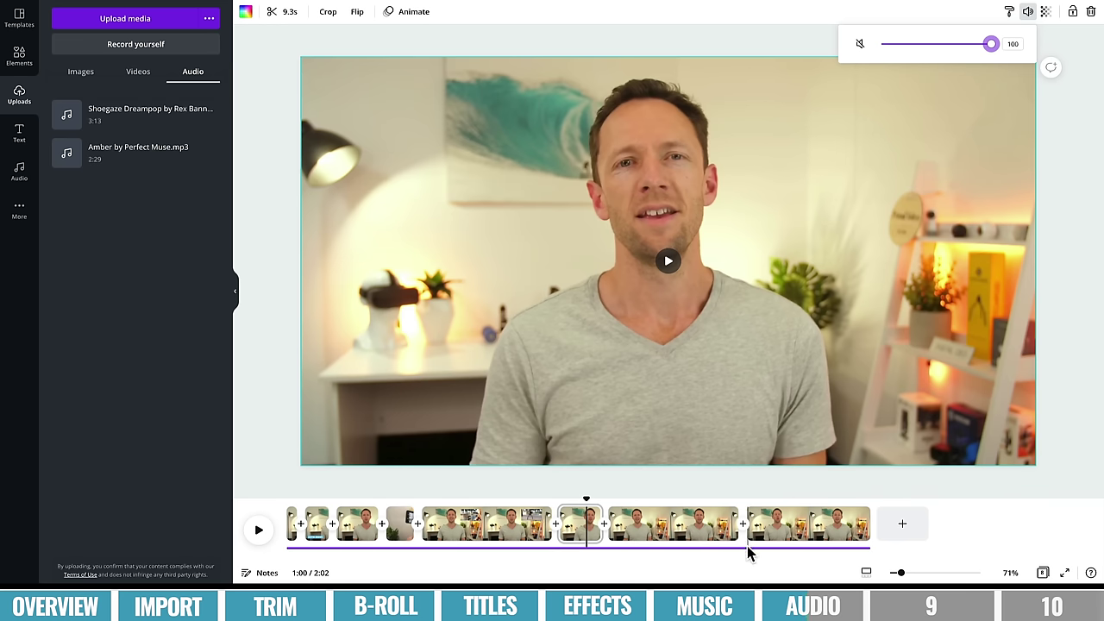
- Turn the shoegaze background music track down to a volume of 38
{"action": "left_click", "coordinate": [748, 551]}
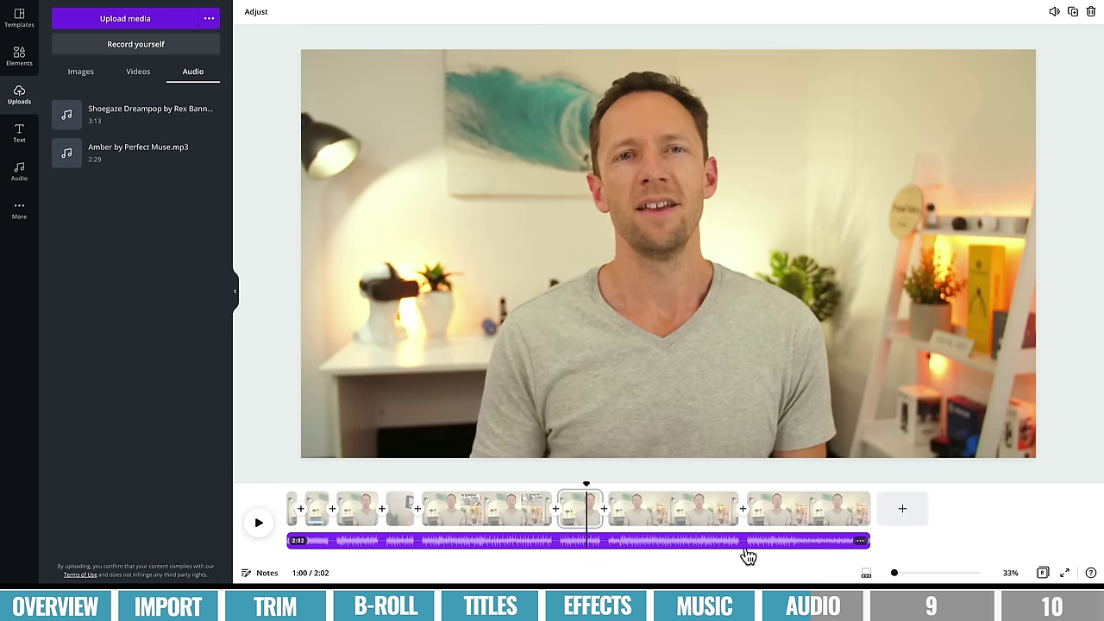
{"action": "left_click", "coordinate": [688, 543]}
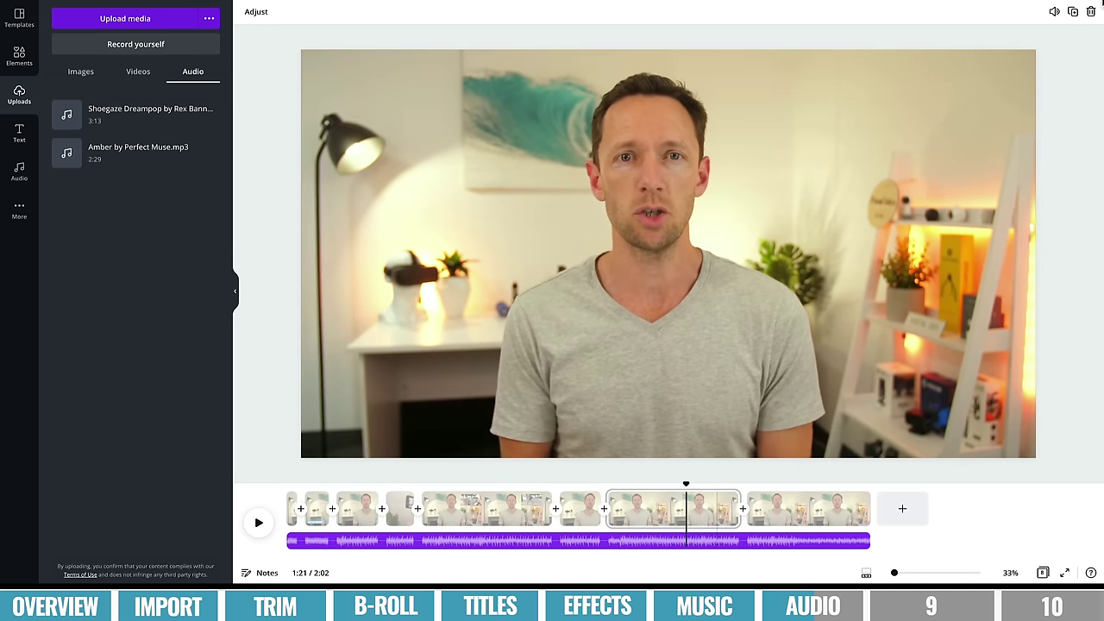
{"action": "left_click", "coordinate": [1054, 12]}
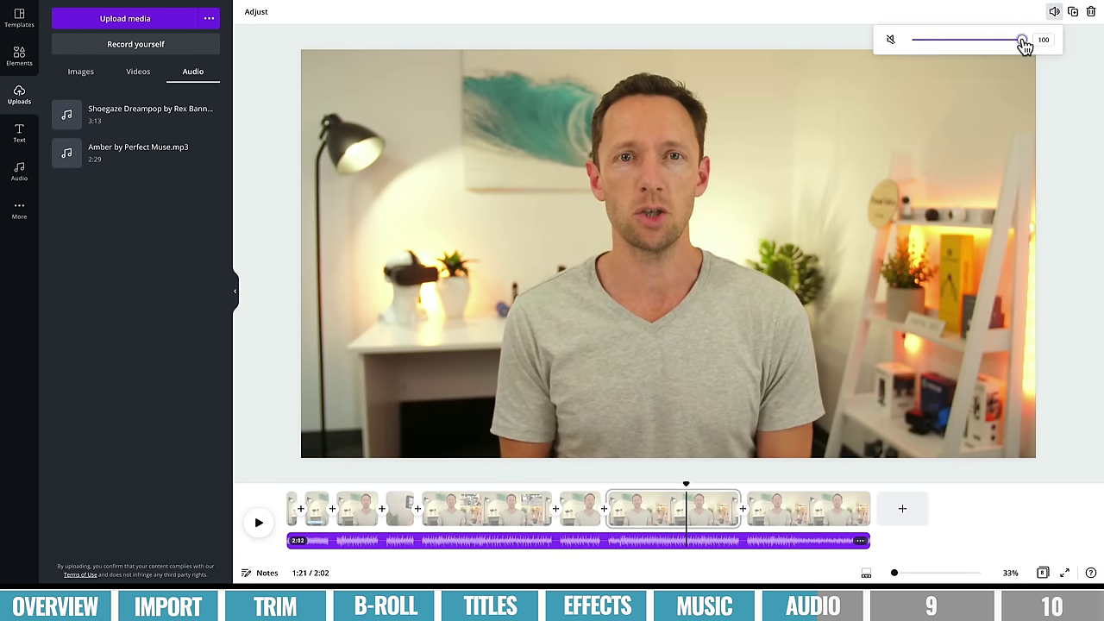
{"action": "left_click_drag", "start_coordinate": [1023, 44], "coordinate": [986, 45]}
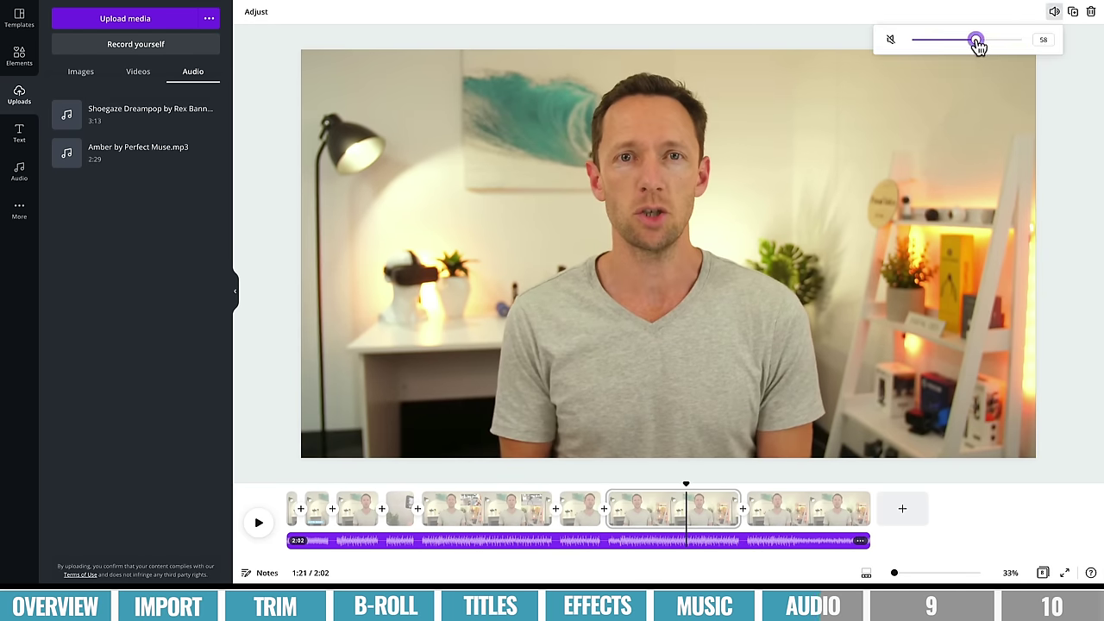
{"action": "left_click_drag", "start_coordinate": [977, 46], "coordinate": [954, 45]}
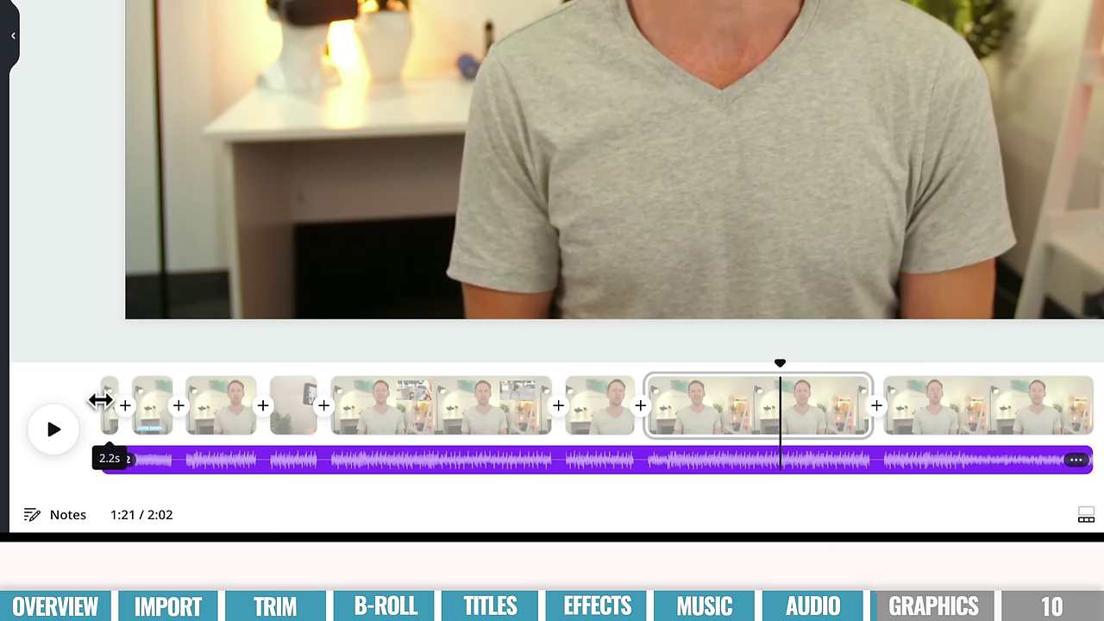
- Insert a blank page after the first clip, extending the video to 2:07
{"action": "left_click", "coordinate": [101, 399]}
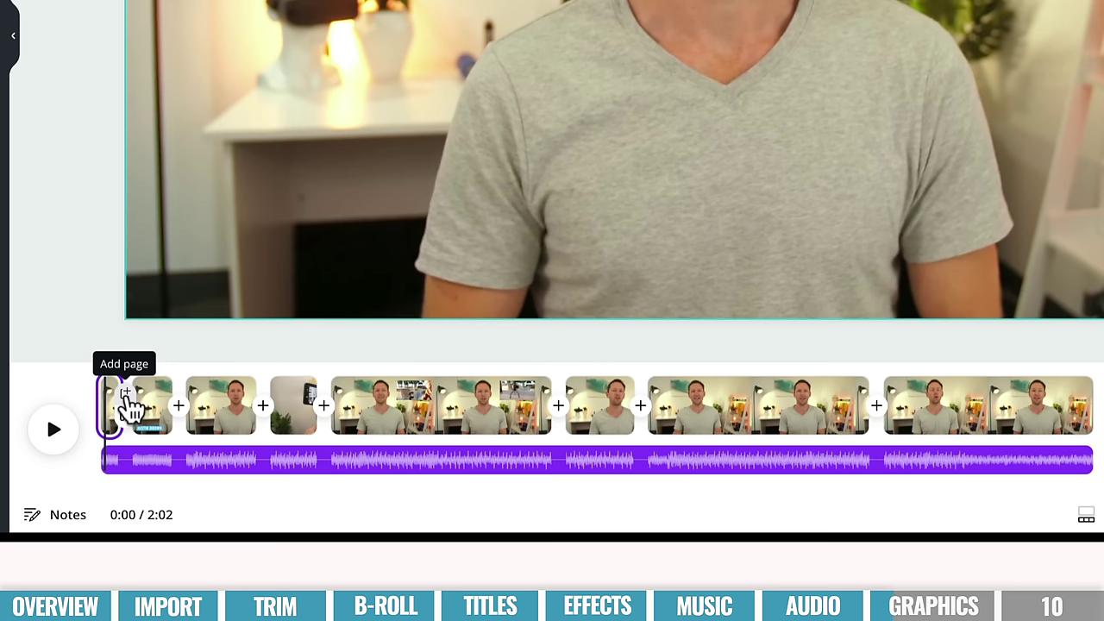
{"action": "left_click", "coordinate": [126, 395]}
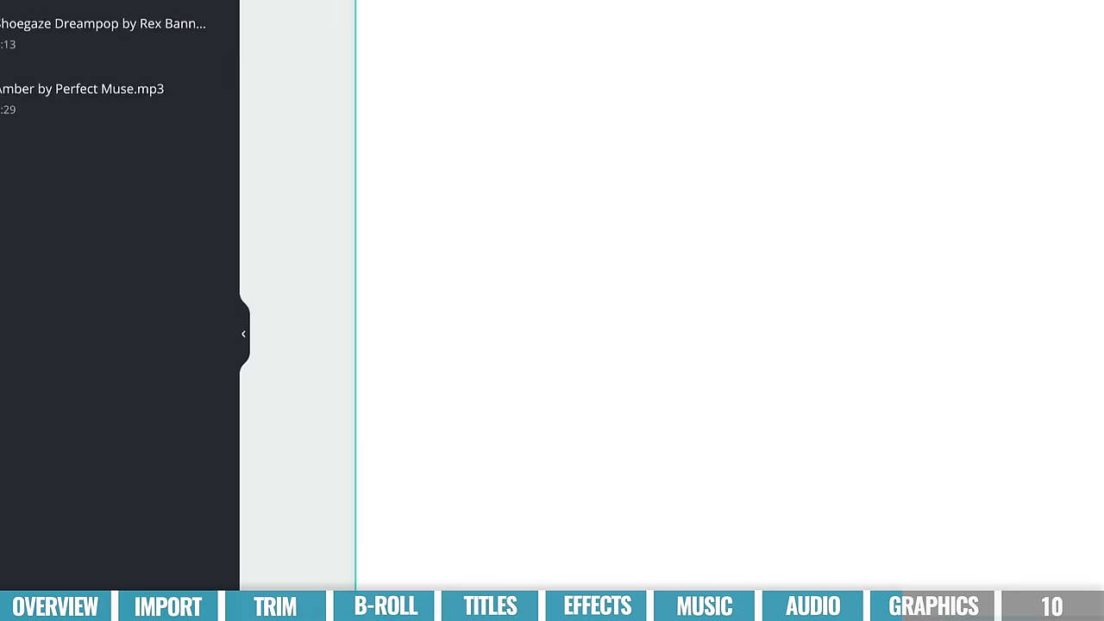
- Search templates for YouTube Intros and place the Alpha Terra template on the blank page
{"action": "left_click", "coordinate": [32, 69]}
{"action": "left_click", "coordinate": [215, 73]}
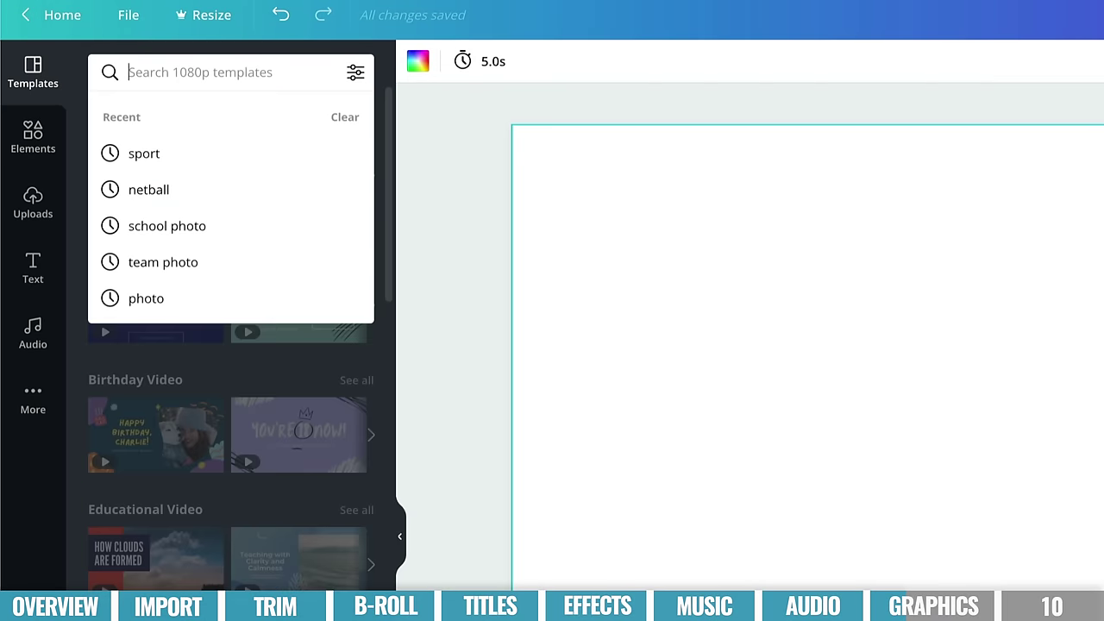
{"action": "type", "text": "intro"}
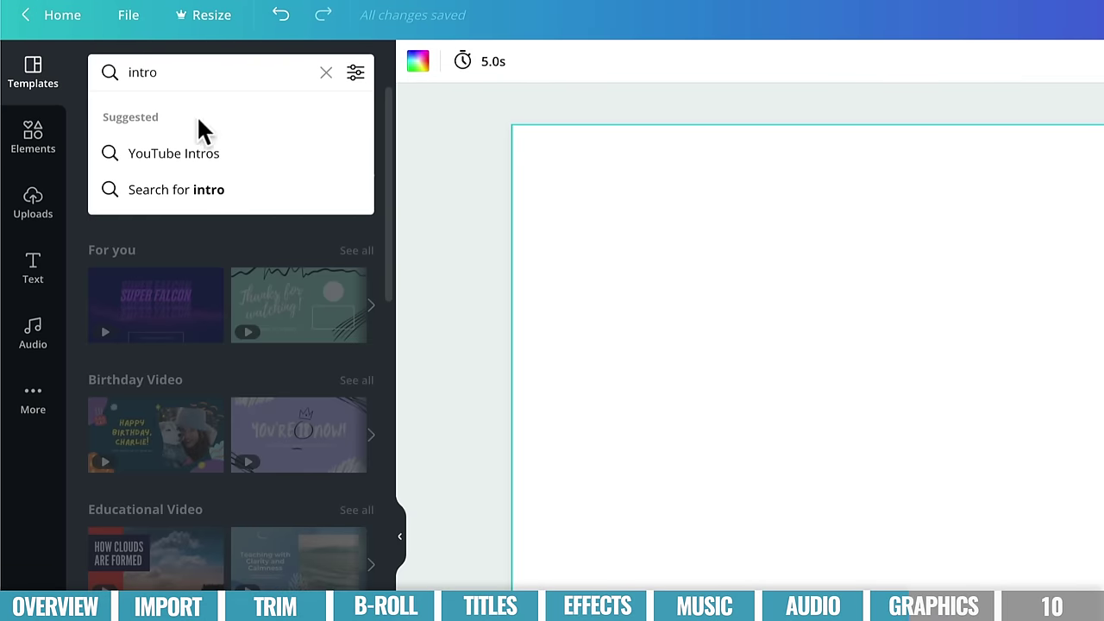
{"action": "left_click", "coordinate": [180, 154]}
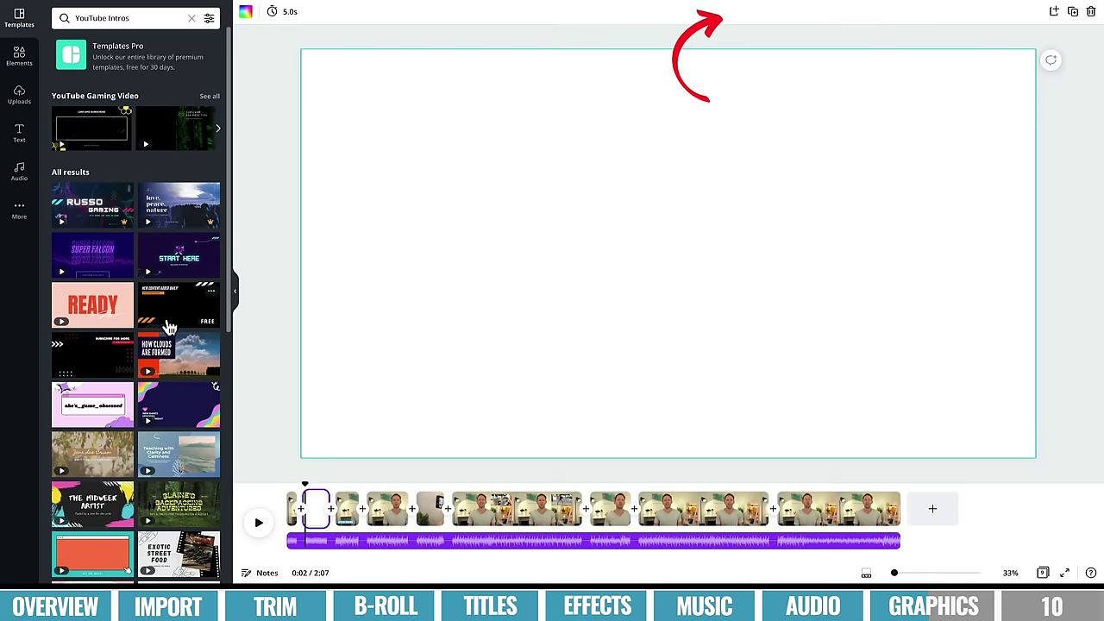
{"action": "scroll", "coordinate": [286, 591], "scroll_direction": "down", "scroll_amount": 10}
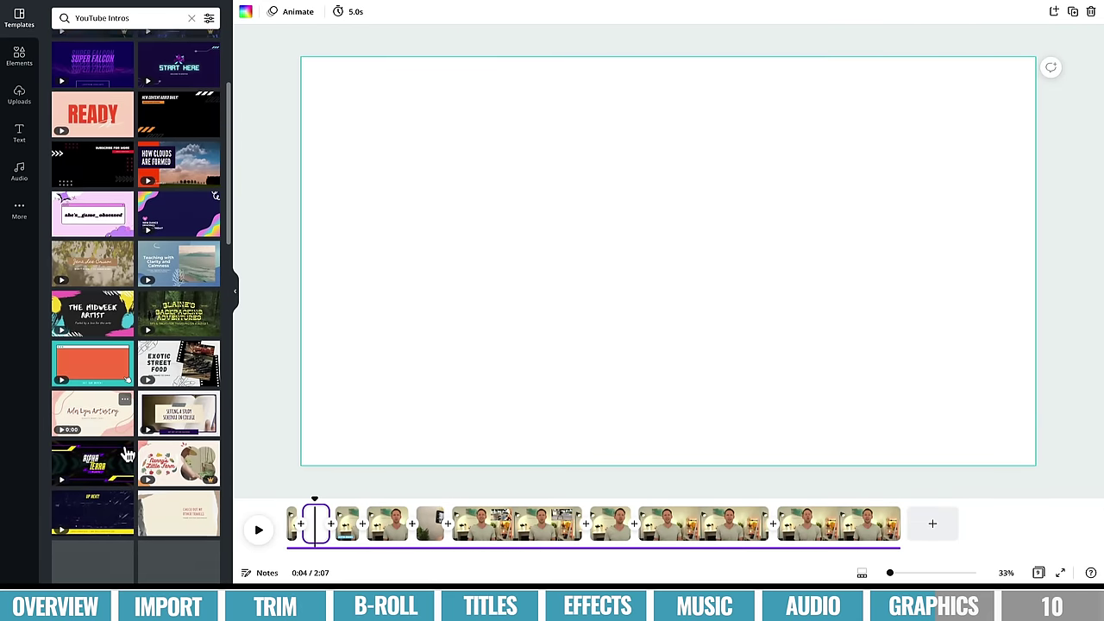
{"action": "scroll", "coordinate": [127, 454], "scroll_direction": "up", "scroll_amount": 2}
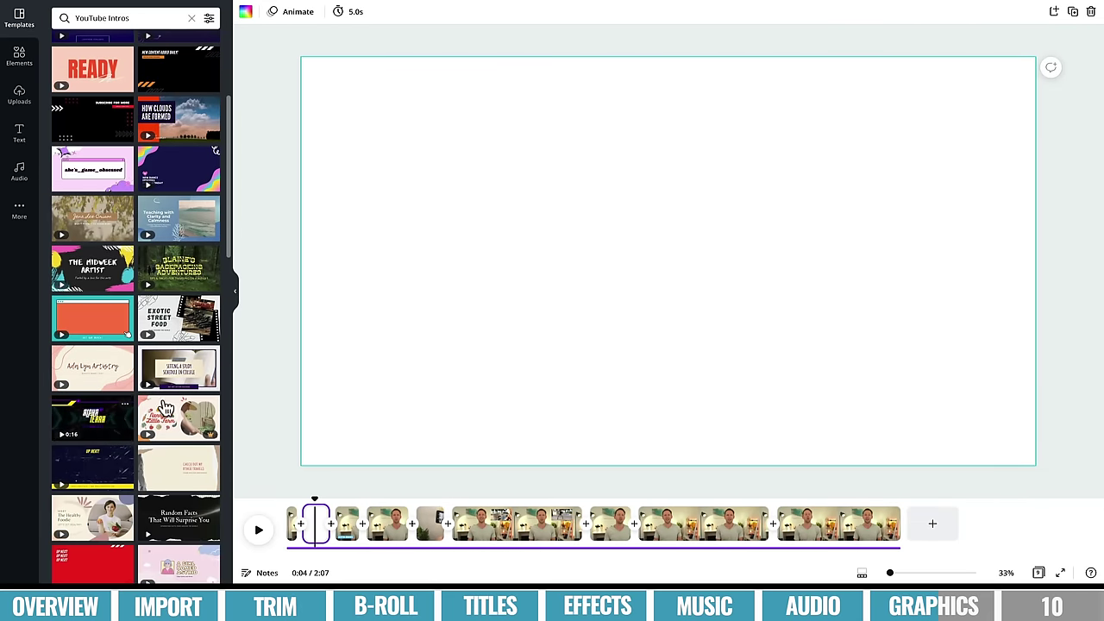
{"action": "left_click_drag", "start_coordinate": [93, 422], "coordinate": [414, 128]}
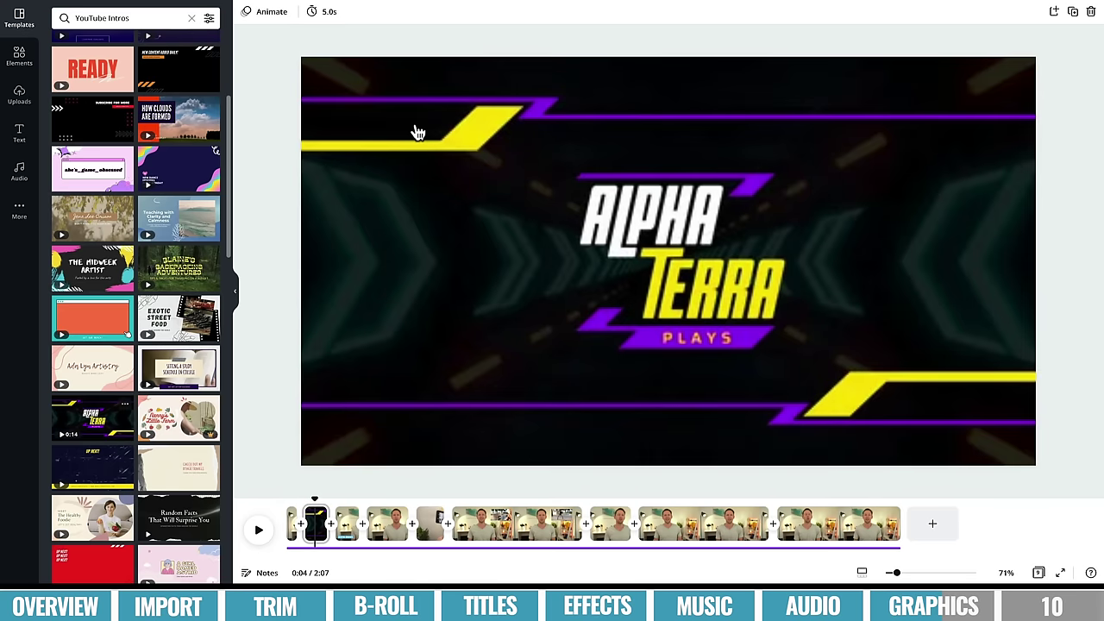
- Retitle the intro template from ALPHA TERRA to PRIMAL VIDEO
{"action": "left_click", "coordinate": [679, 210]}
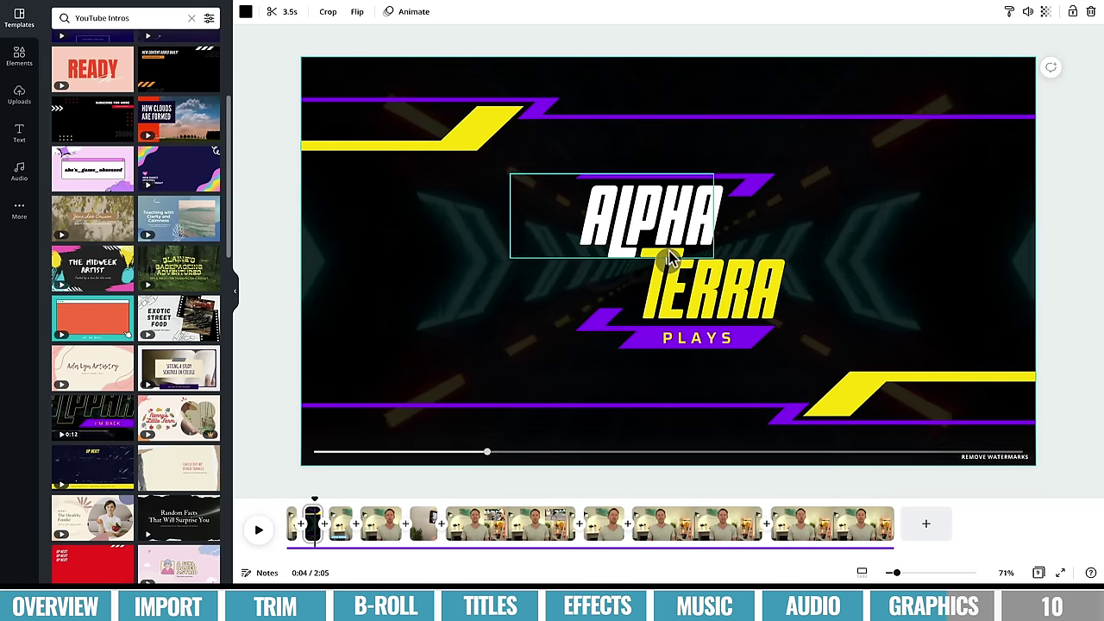
{"action": "double_click", "coordinate": [679, 210]}
{"action": "type", "text": "PRIMAL"}
{"action": "double_click", "coordinate": [712, 289]}
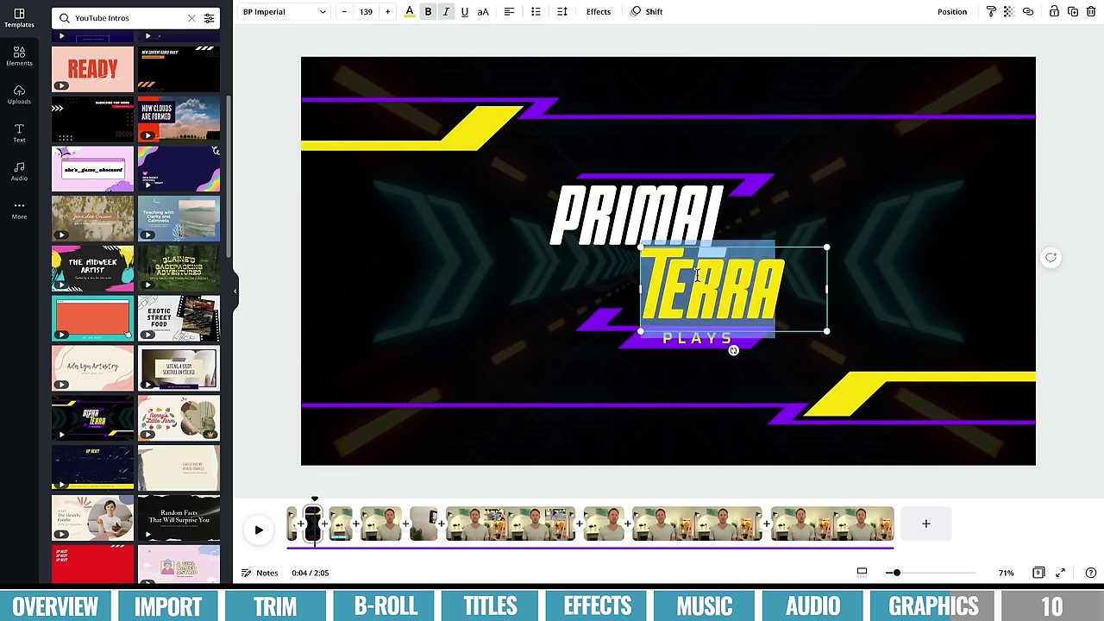
{"action": "type", "text": "VIDEO"}
{"action": "left_click", "coordinate": [496, 276]}
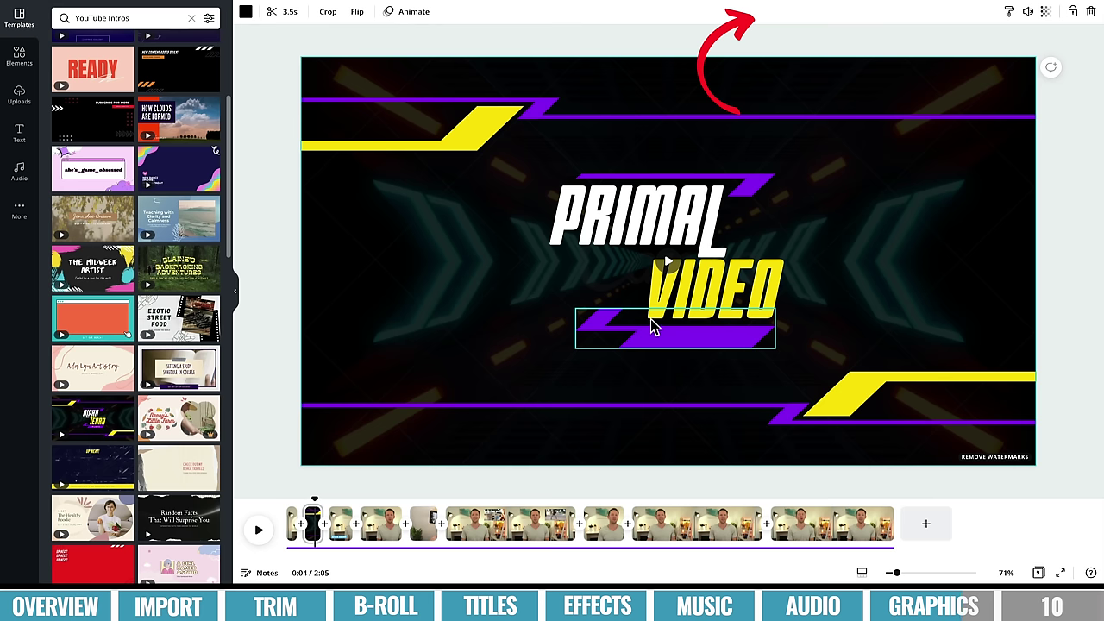
- Delete the PRIMAL VIDEO intro page from the timeline
{"action": "left_click", "coordinate": [312, 524]}
{"action": "right_click", "coordinate": [312, 525]}
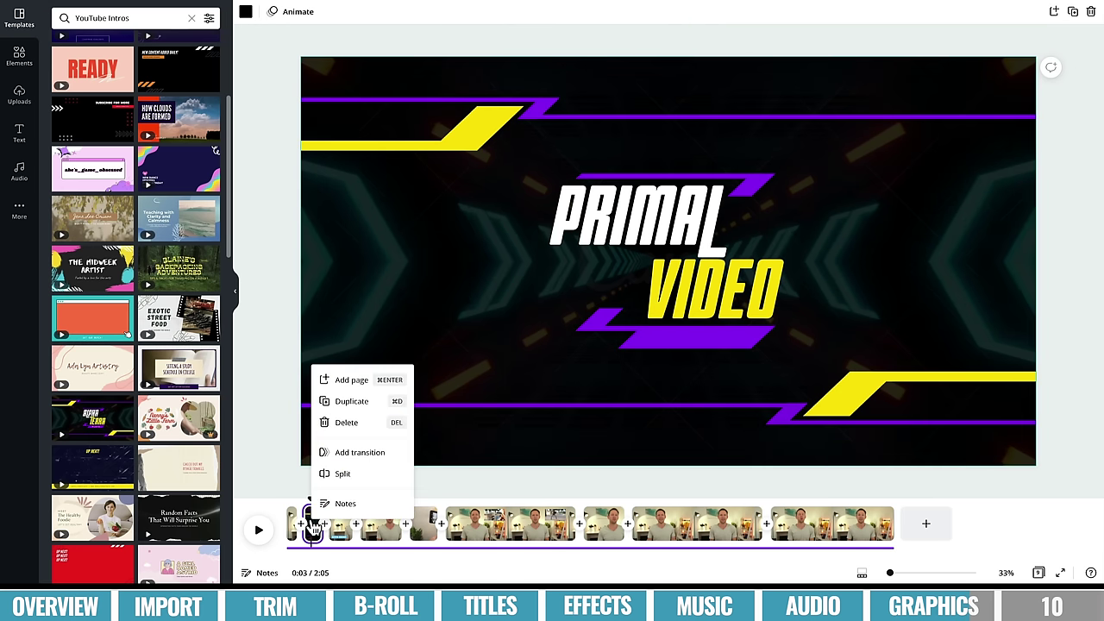
{"action": "left_click", "coordinate": [346, 422]}
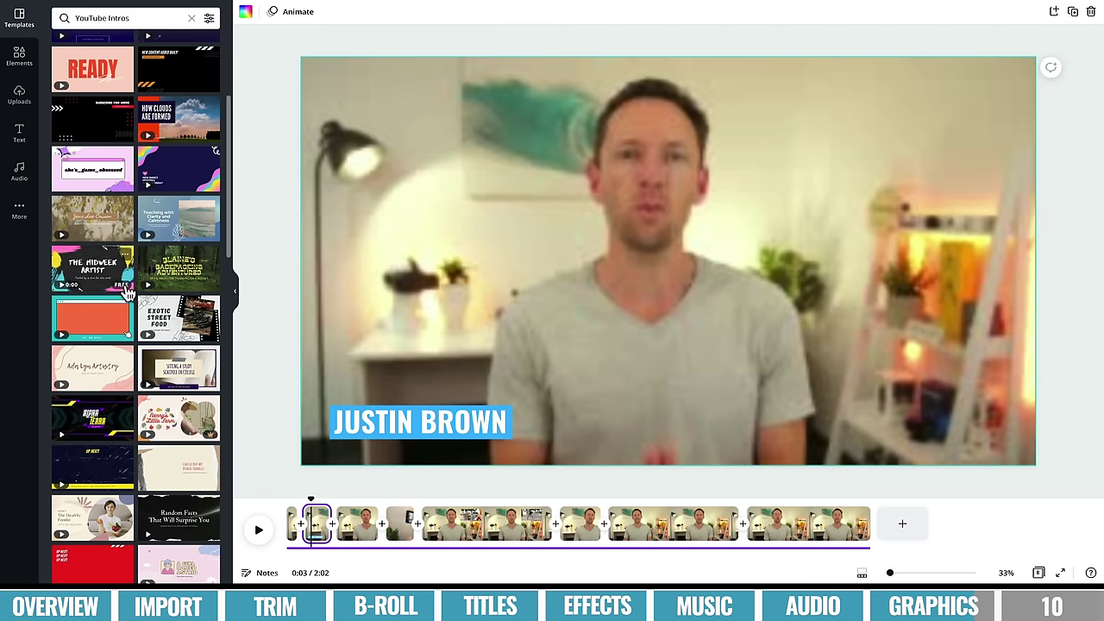
- Change the template search from 'YouTube Intros' to just 'YouTube'
{"action": "left_click", "coordinate": [148, 19]}
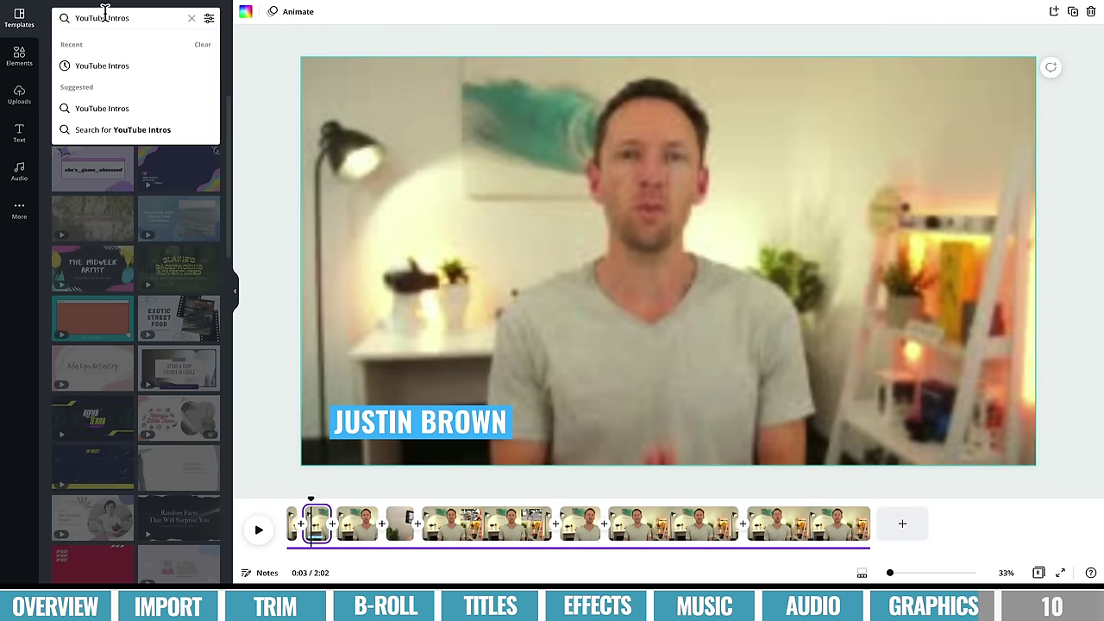
{"action": "key", "text": "Return"}
{"action": "key", "text": "BackSpace"}
{"action": "key", "text": "Return"}
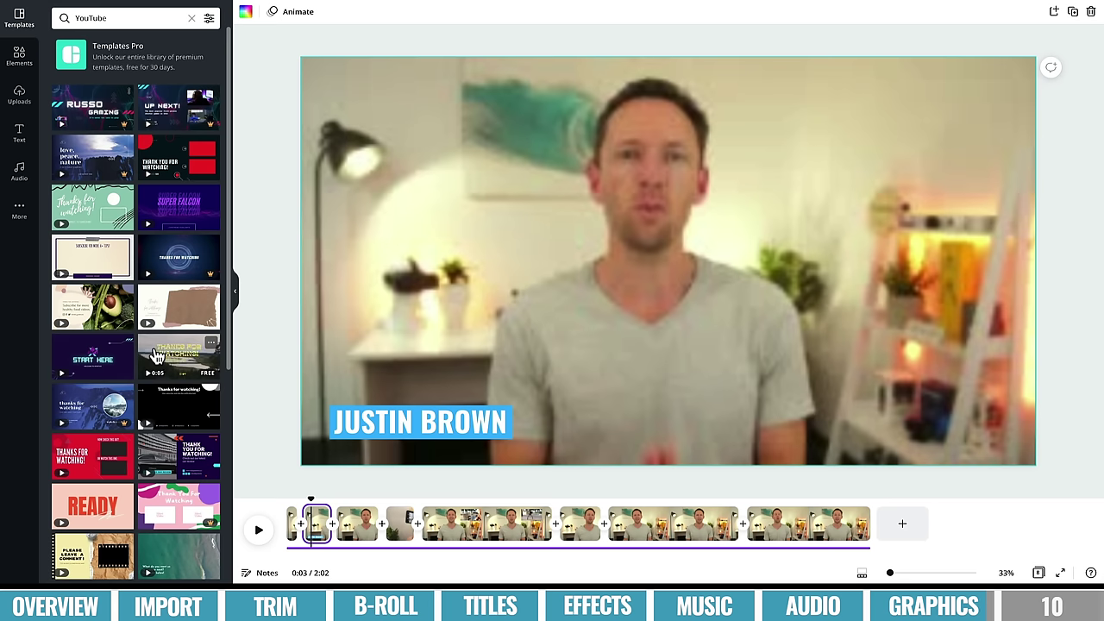
{"action": "left_click_drag", "start_coordinate": [179, 157], "coordinate": [900, 529]}
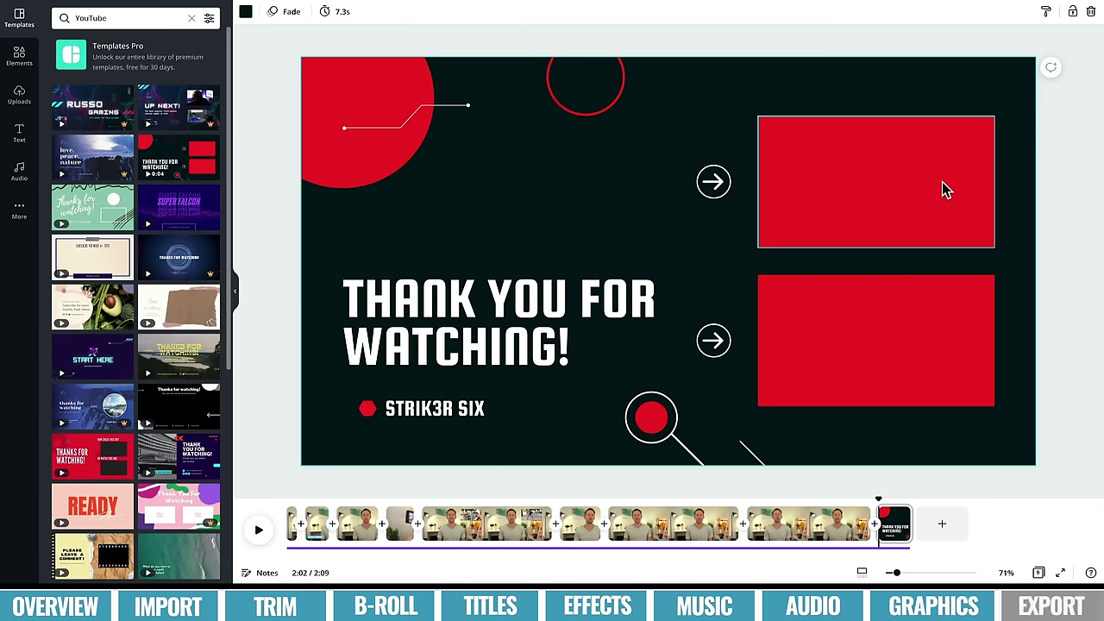
{"action": "left_click", "coordinate": [604, 342]}
{"action": "key", "text": "Delete"}
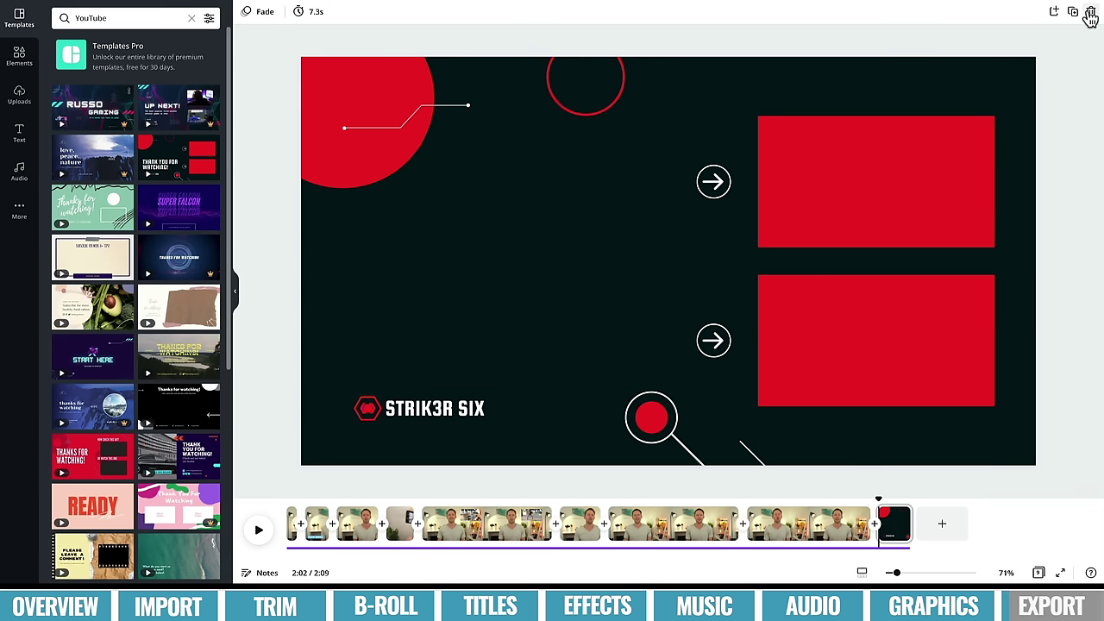
{"action": "key", "text": "ctrl+z"}
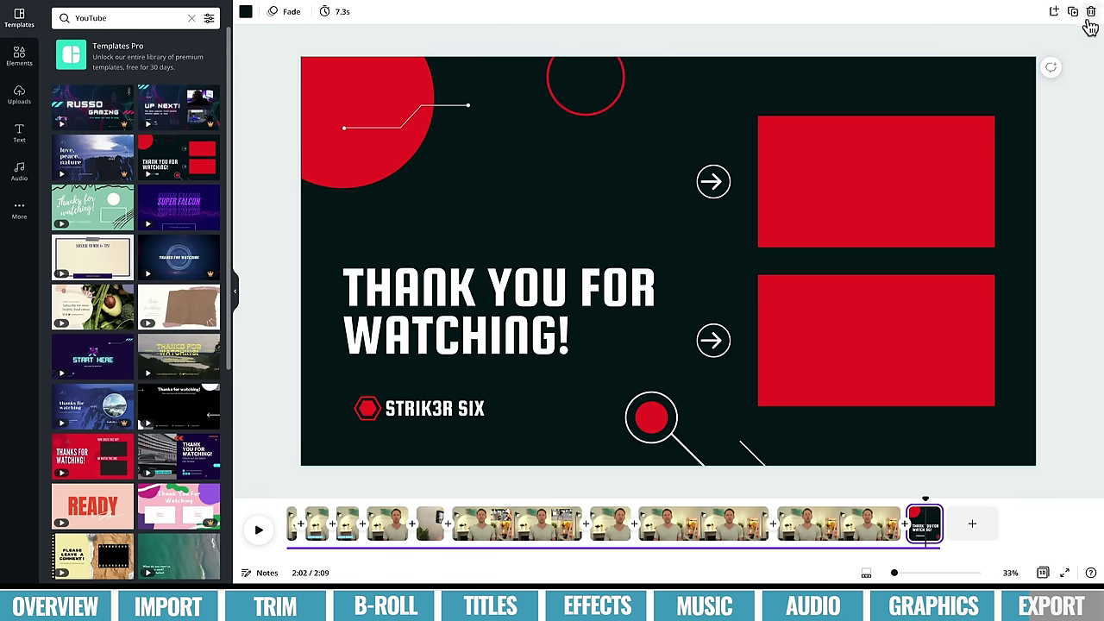
{"action": "left_click", "coordinate": [1092, 13]}
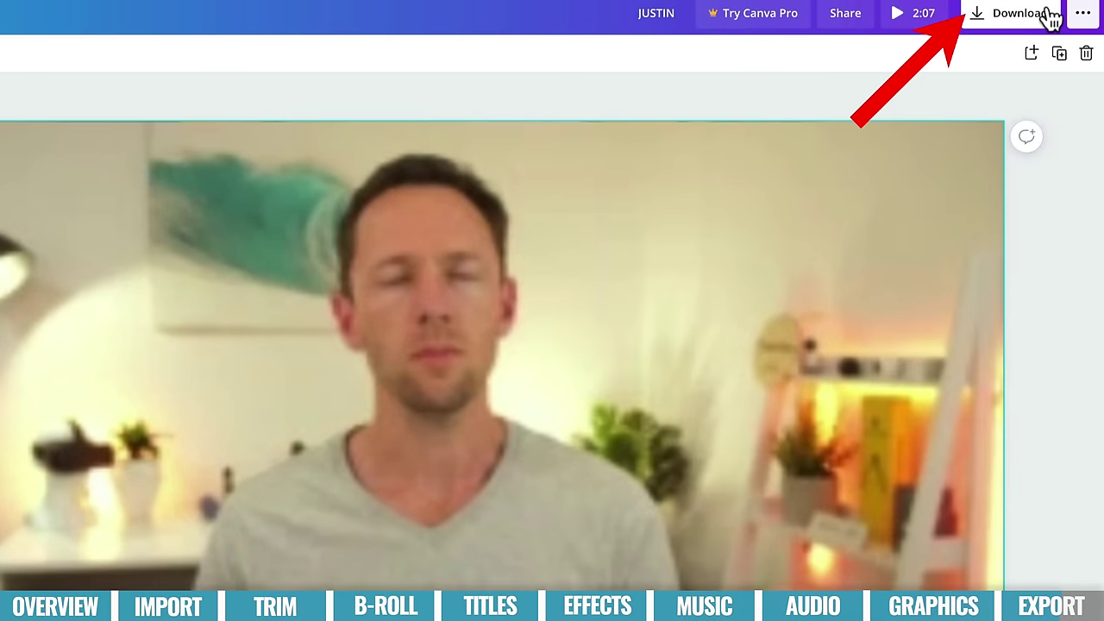
- Export the finished 2:02 video as MP4 Video with All pages selected
{"action": "left_click", "coordinate": [1051, 17]}
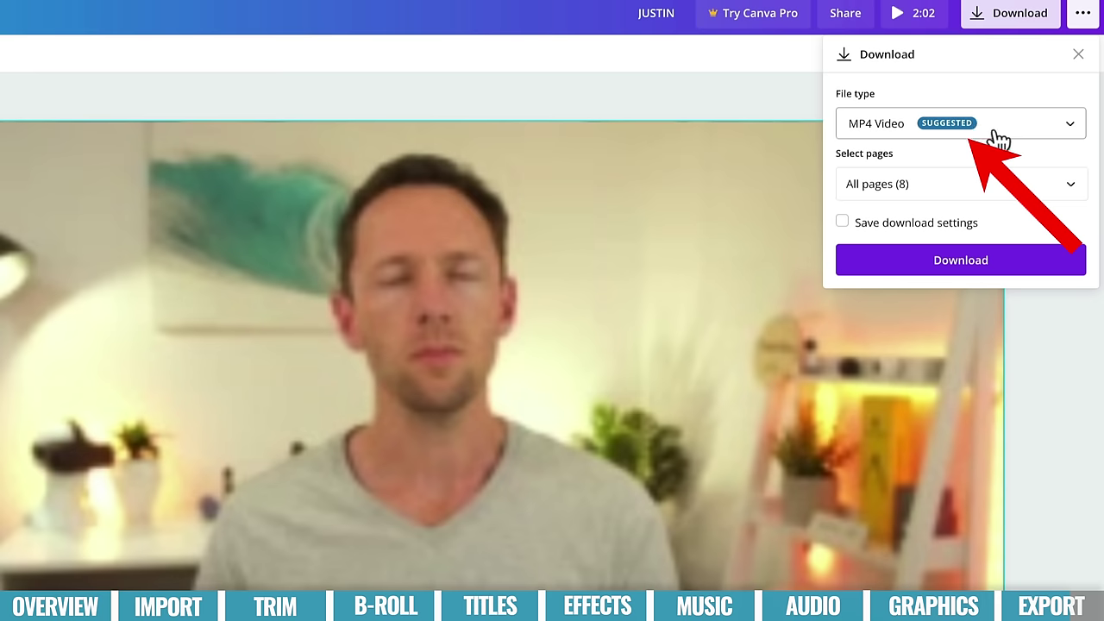
{"action": "left_click", "coordinate": [967, 269]}
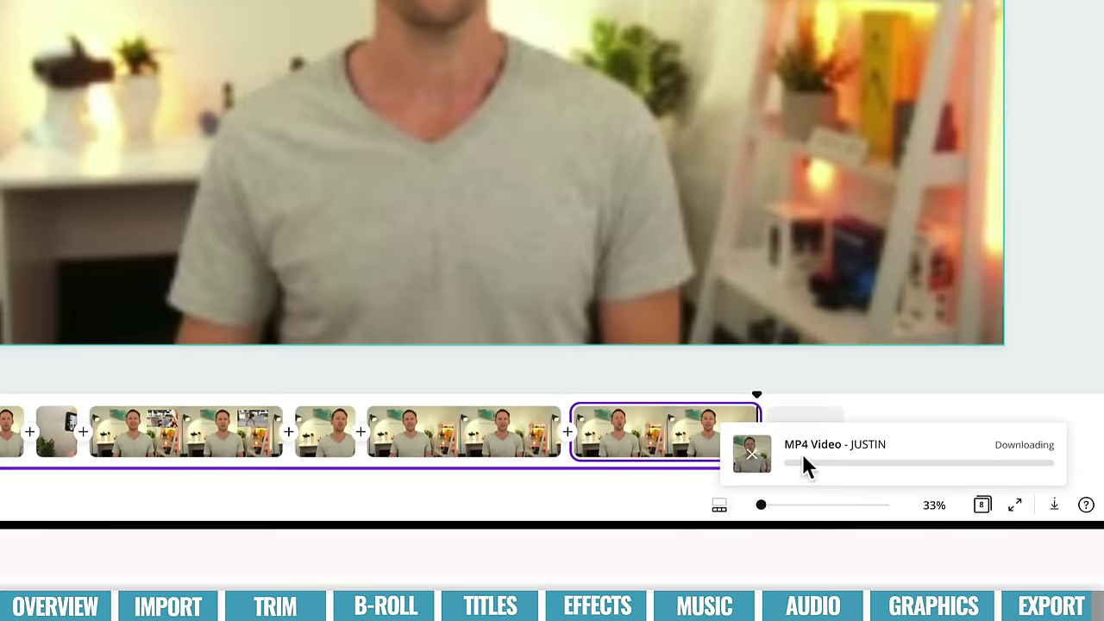